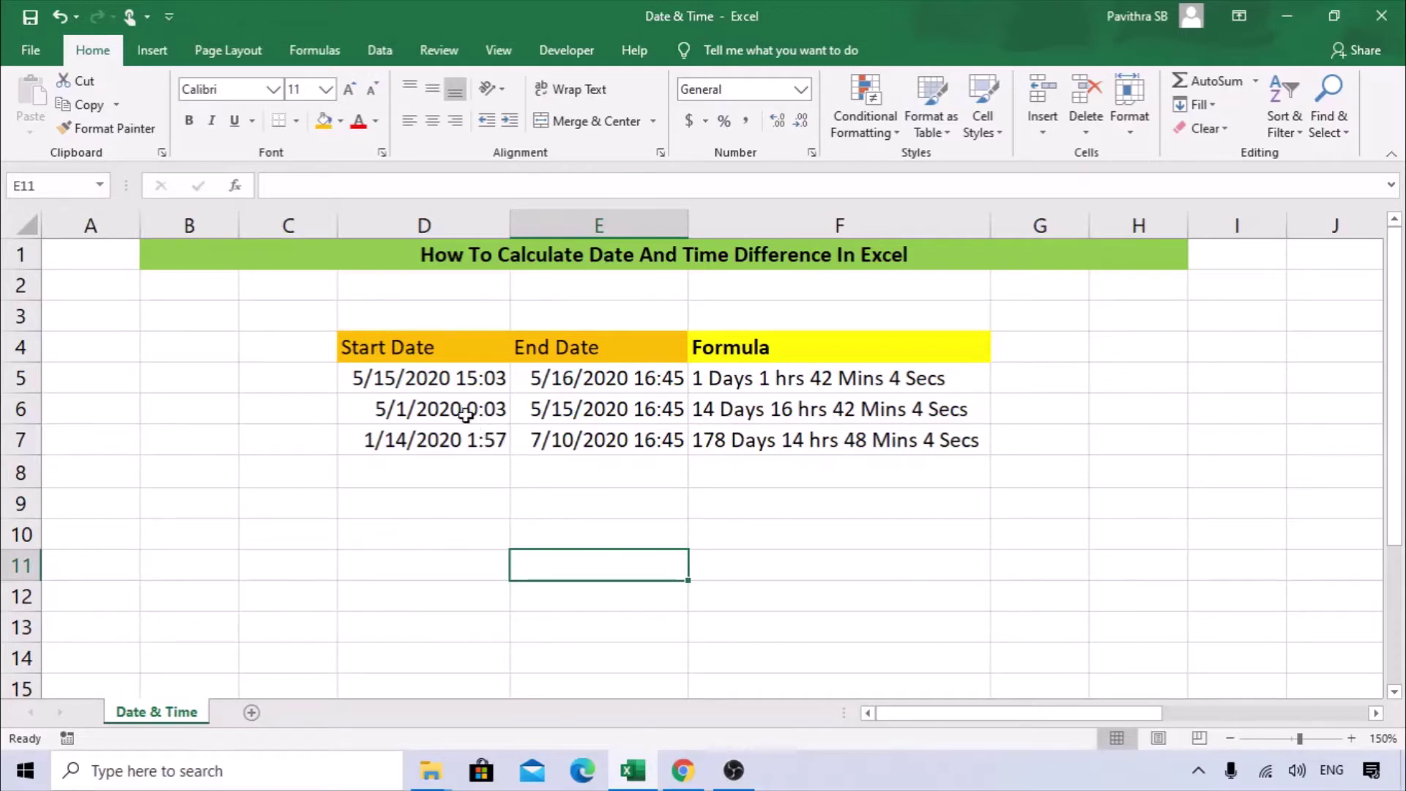
- Examine the start dates, end dates and calculated differences in the table's three data rows
click(496, 349)
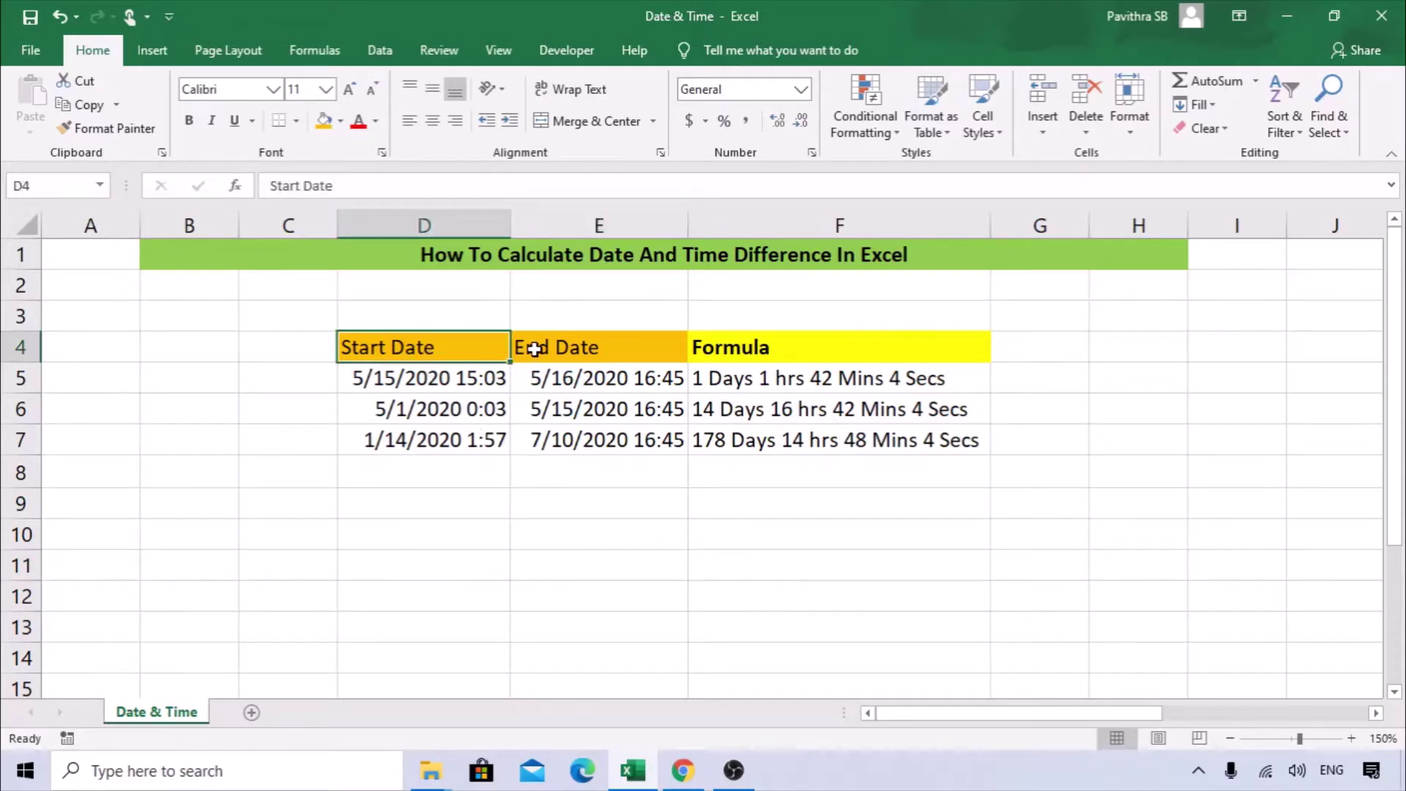
click(457, 386)
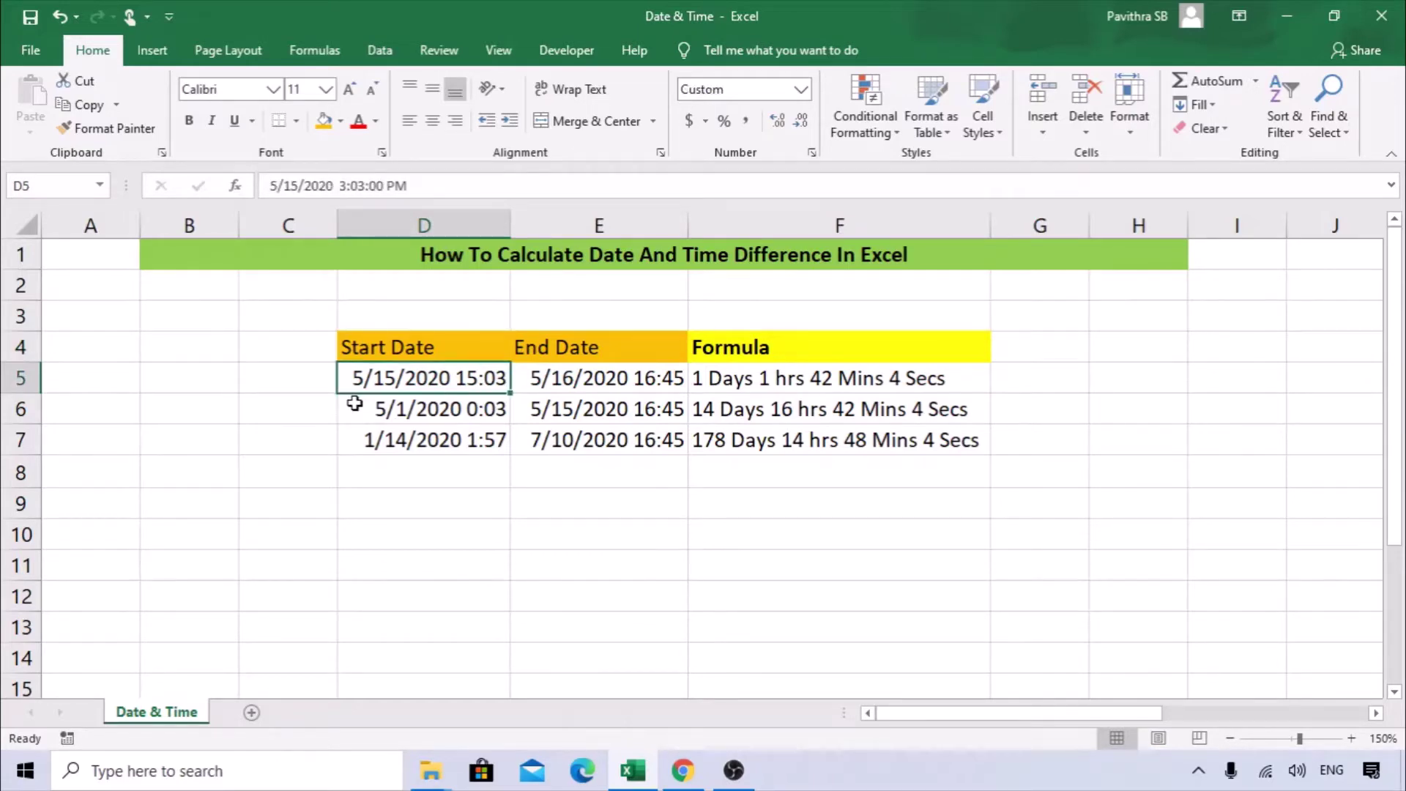
click(580, 383)
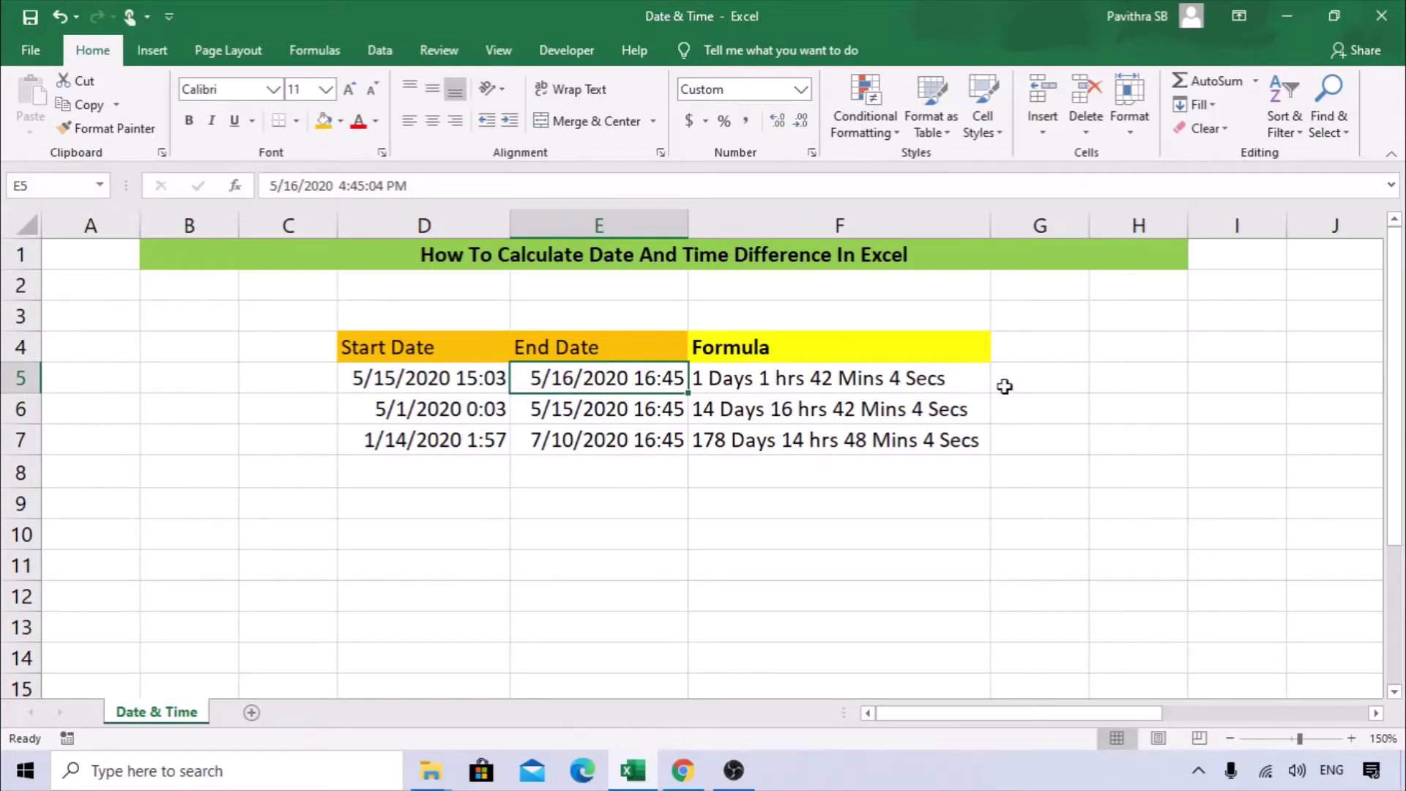
drag(405, 376, 621, 377)
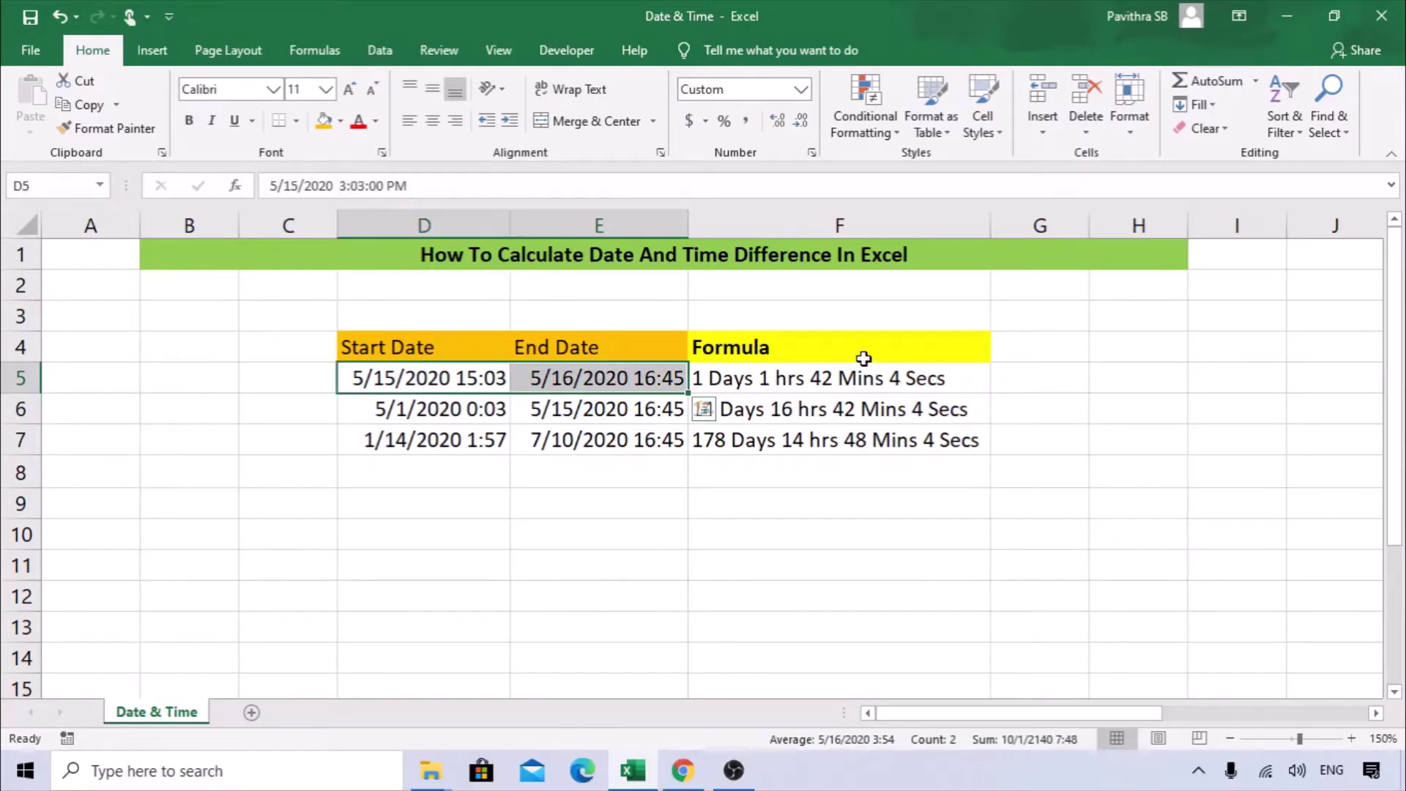
drag(864, 349, 875, 450)
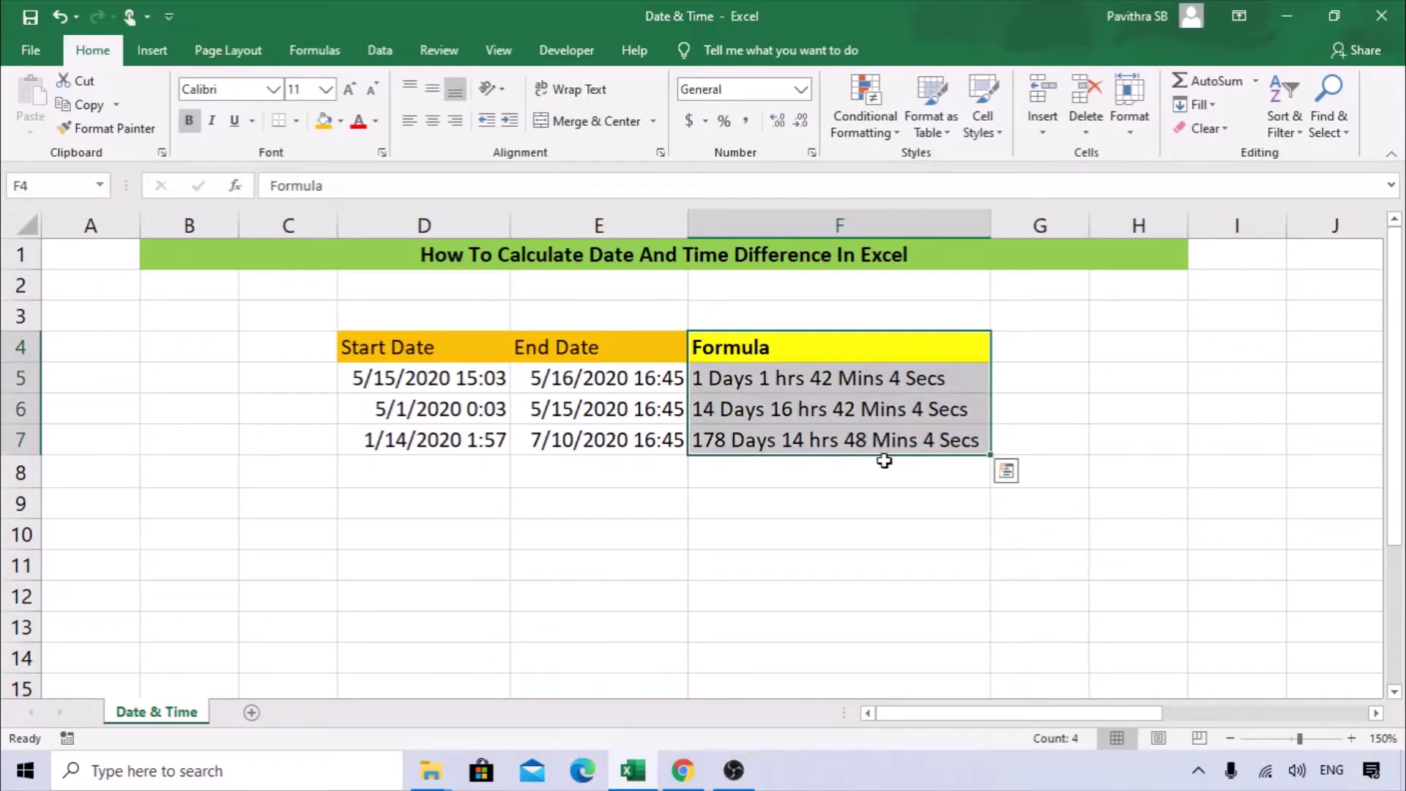
click(846, 496)
click(448, 413)
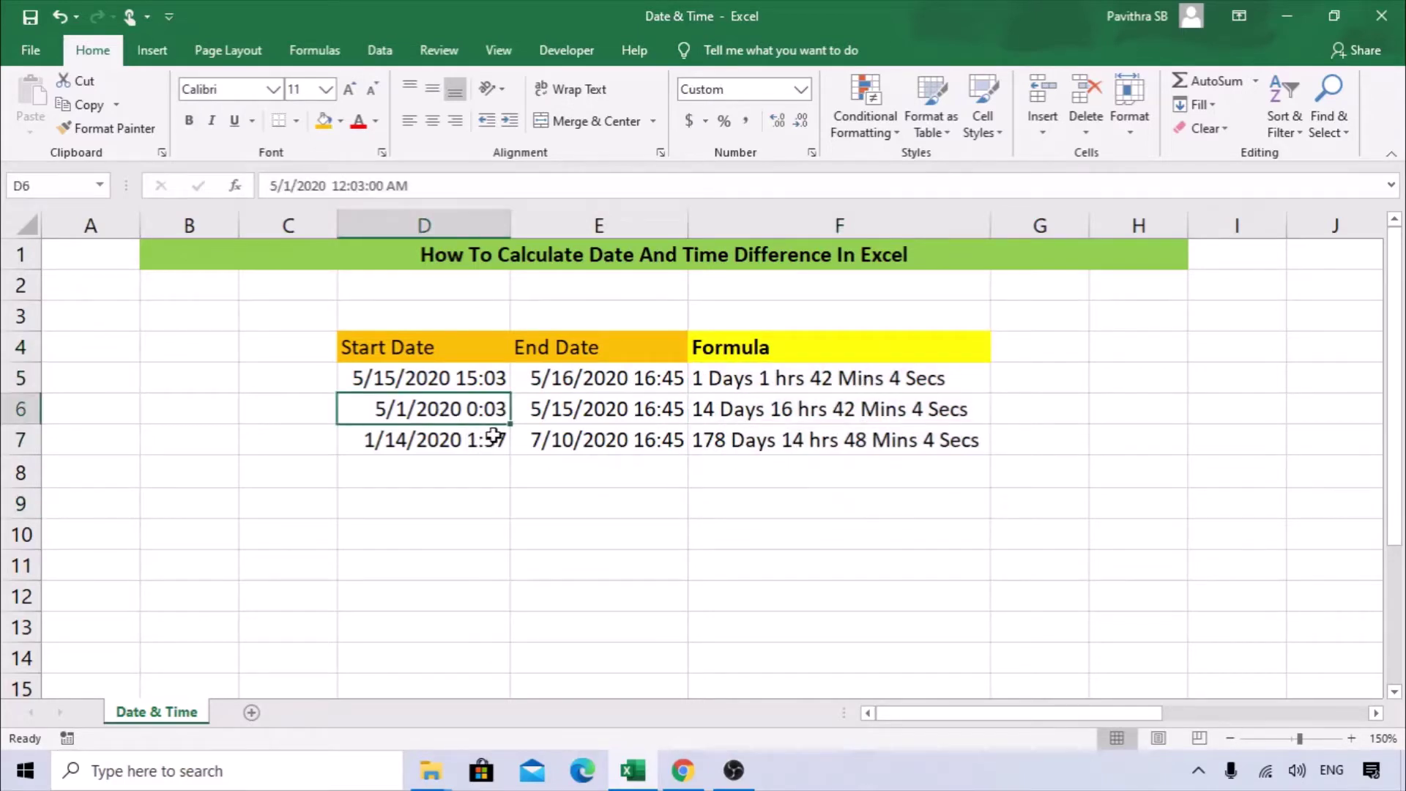
click(444, 449)
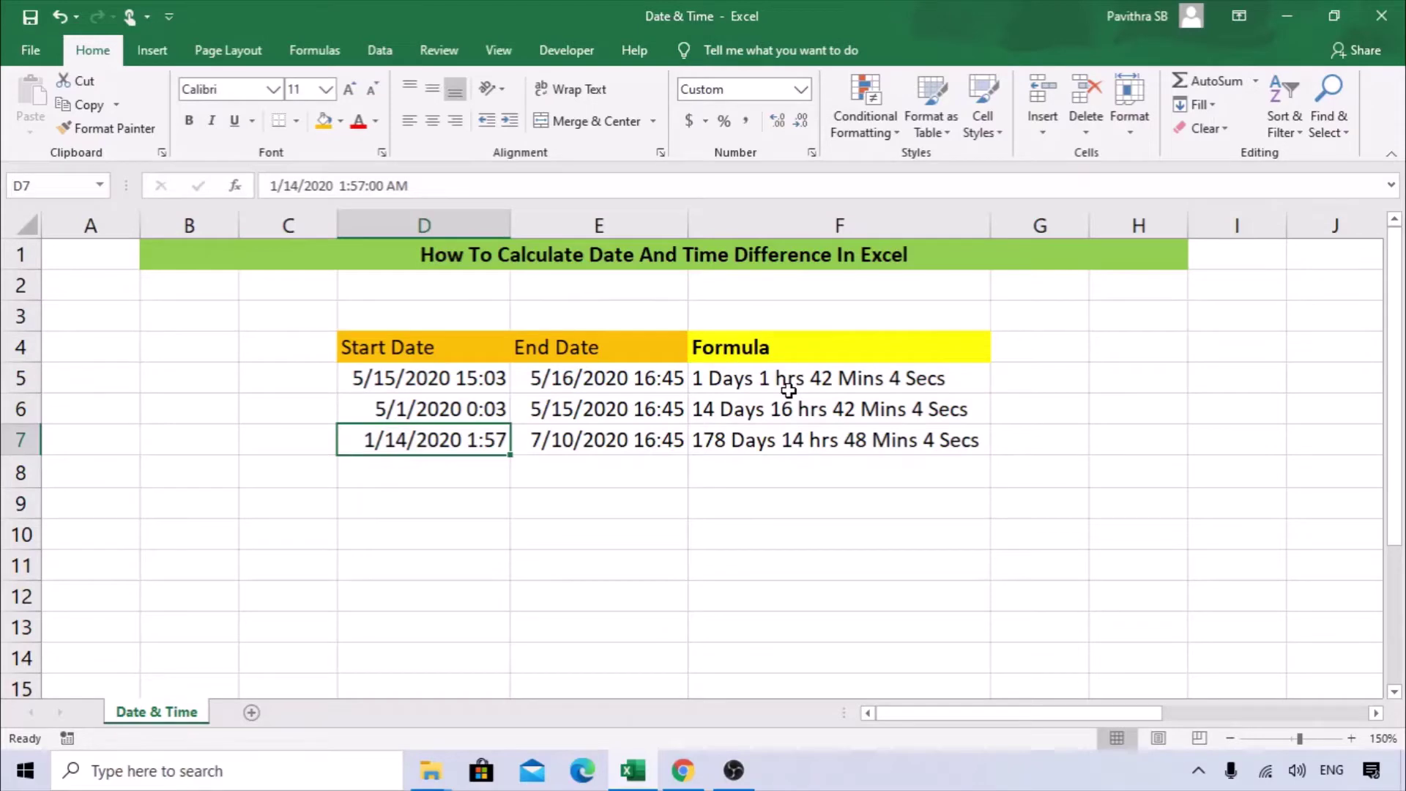
- Copy the result in F5 and paste it as values only into F3
click(906, 374)
key(ctrl+c)
click(848, 308)
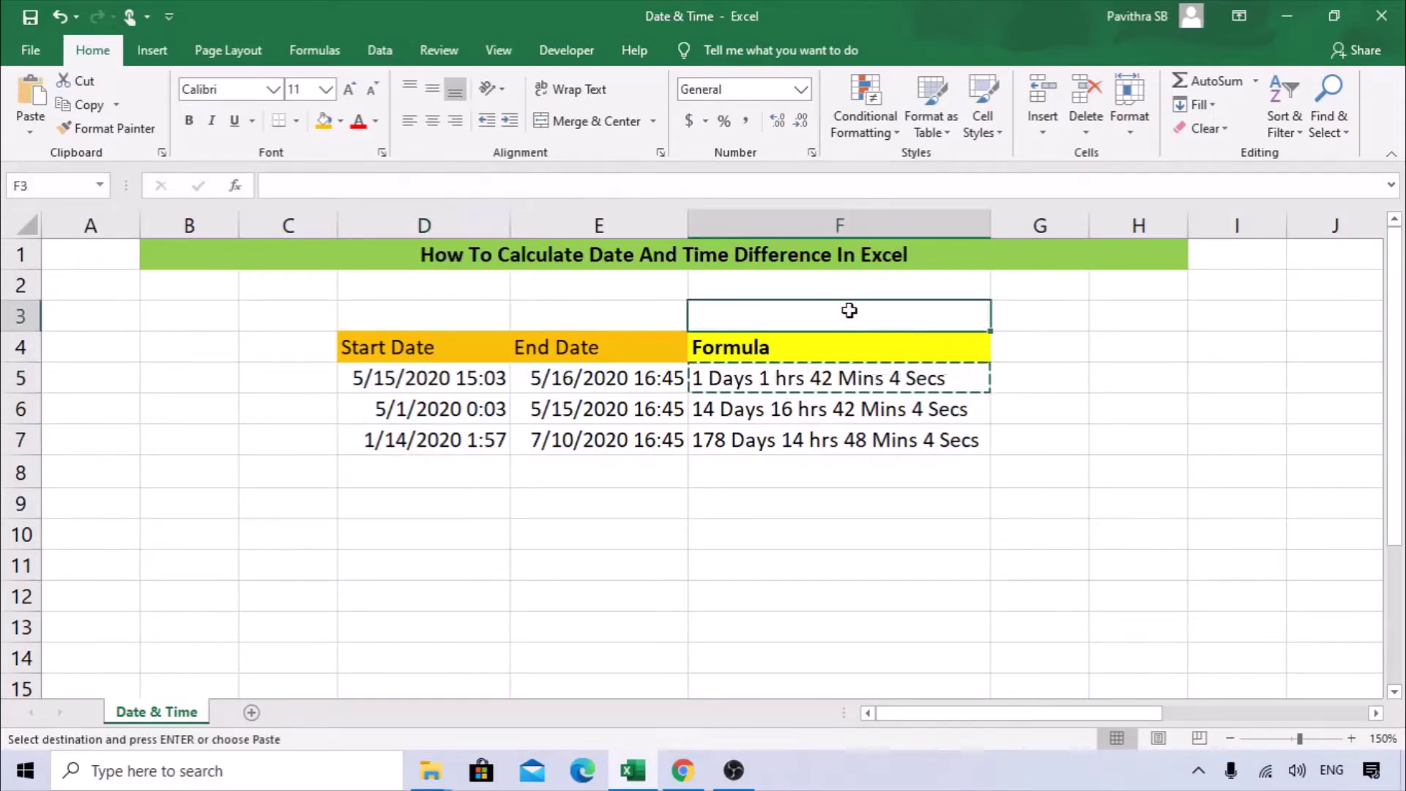
right_click(848, 308)
click(924, 372)
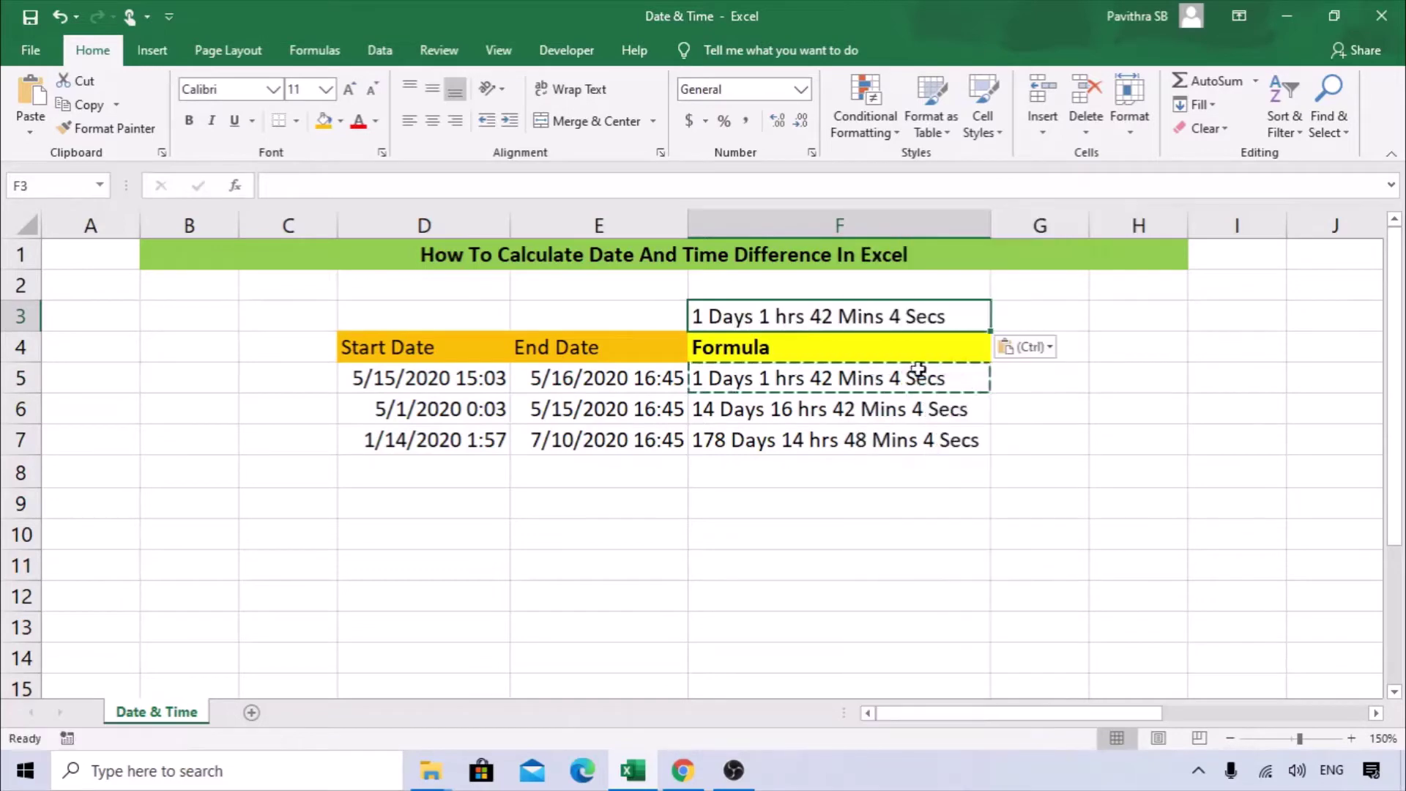
click(1052, 400)
key(Escape)
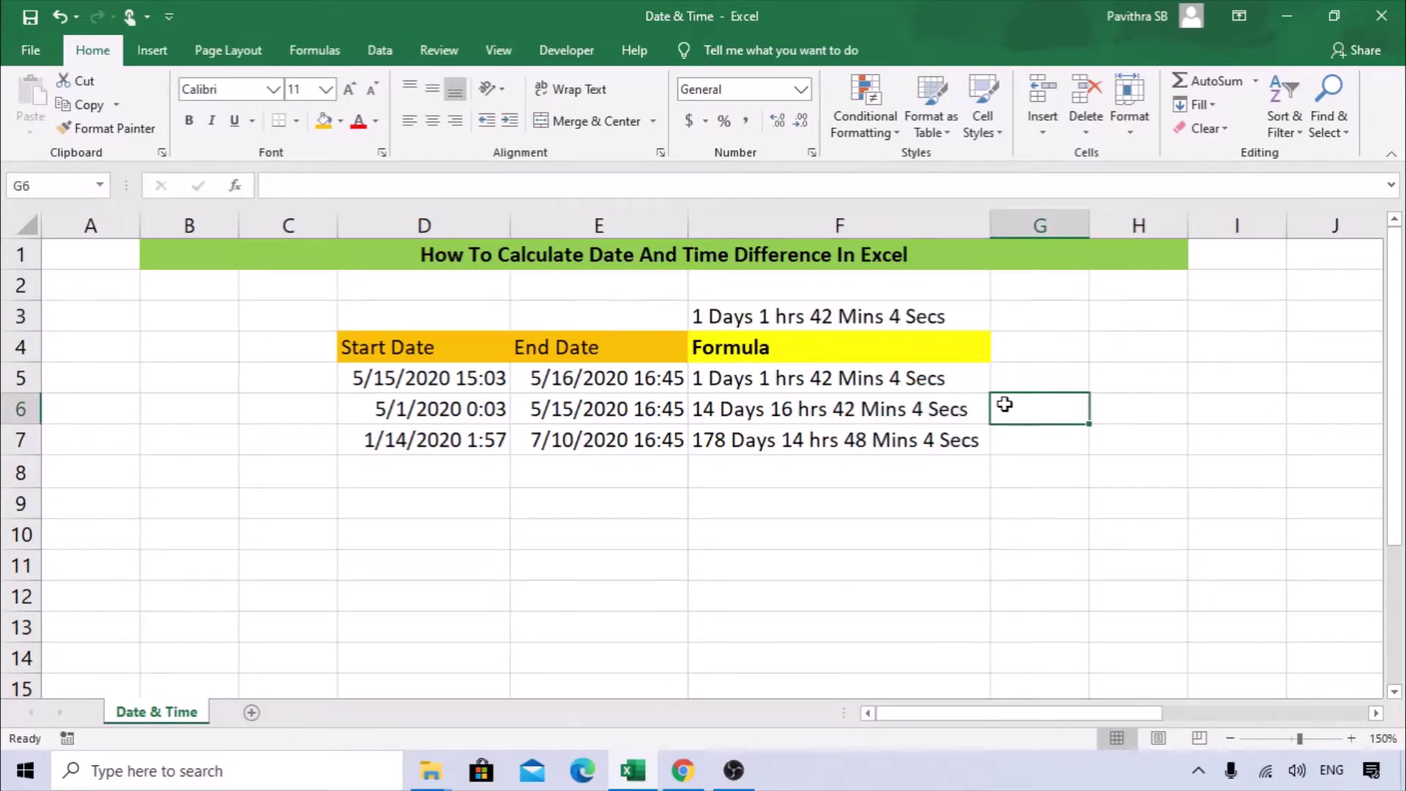
- Enter the function names INT in H5 and TEXT in H6
click(1128, 381)
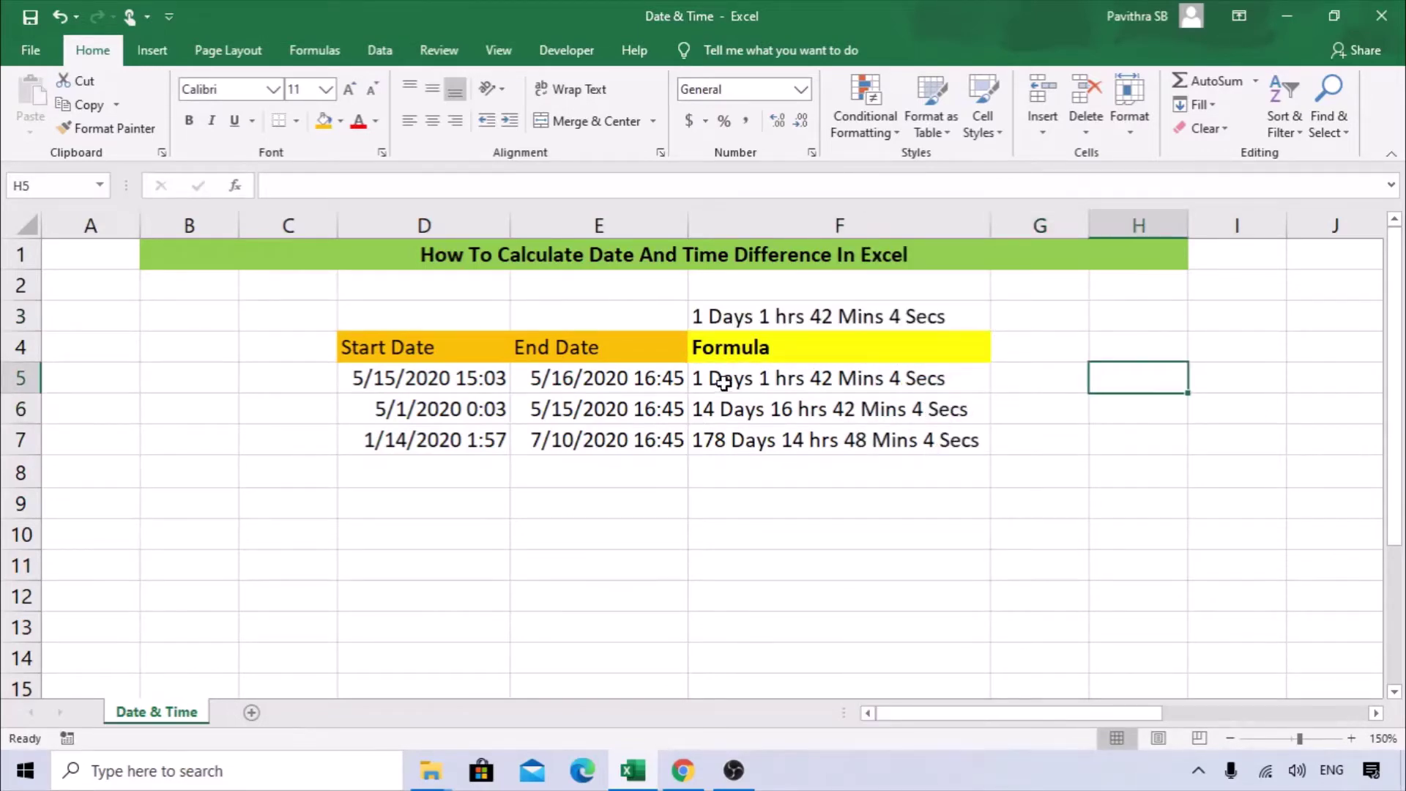
text(int)
key(BackSpace)
key(BackSpace)
key(BackSpace)
text(INT)
key(Return)
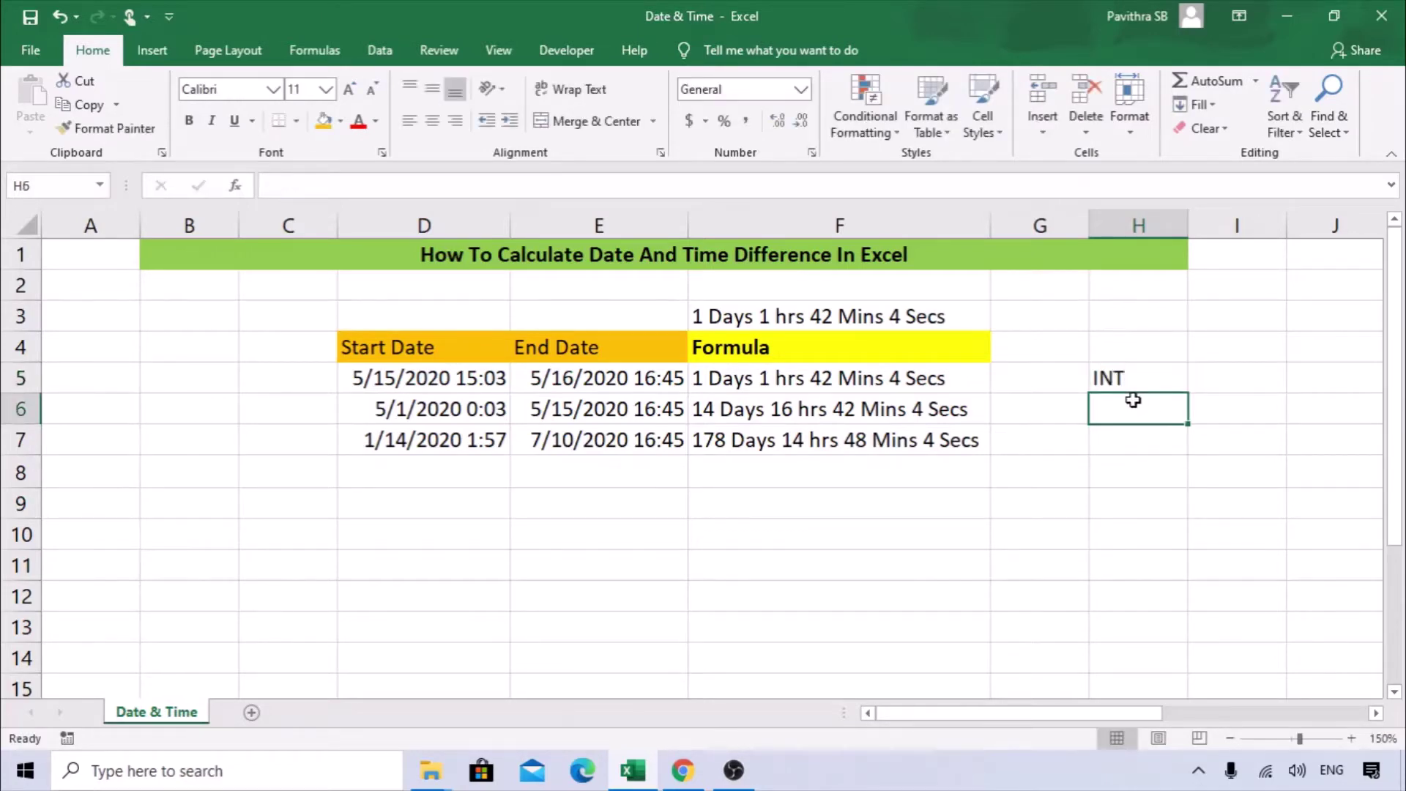
text(TEXT)
key(Up)
- Add the heading Formula in H4 above the two function names
key(Up)
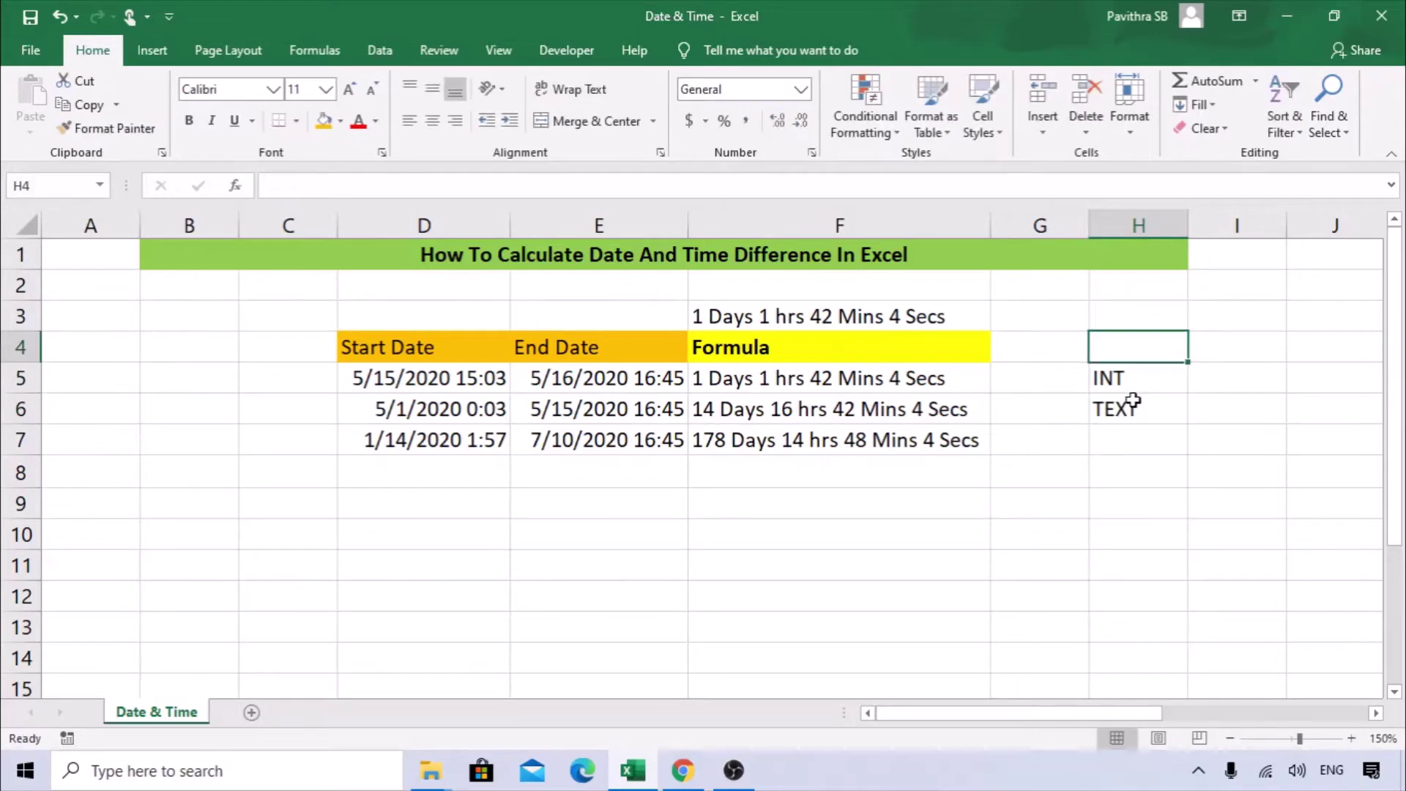
text(fORMUAL)
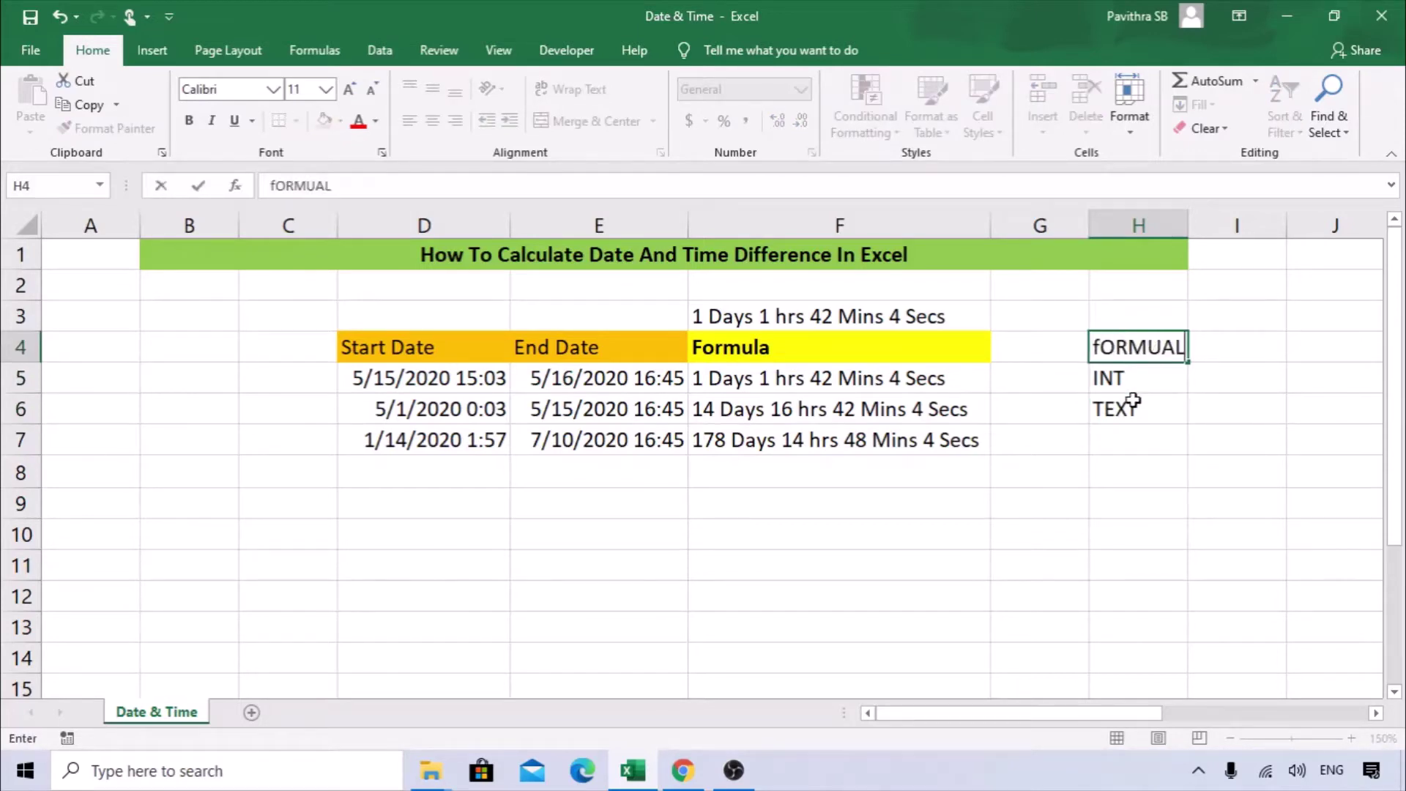
key(BackSpace)
key(BackSpace)
text(LA)
key(Return)
shift+click(1133, 400)
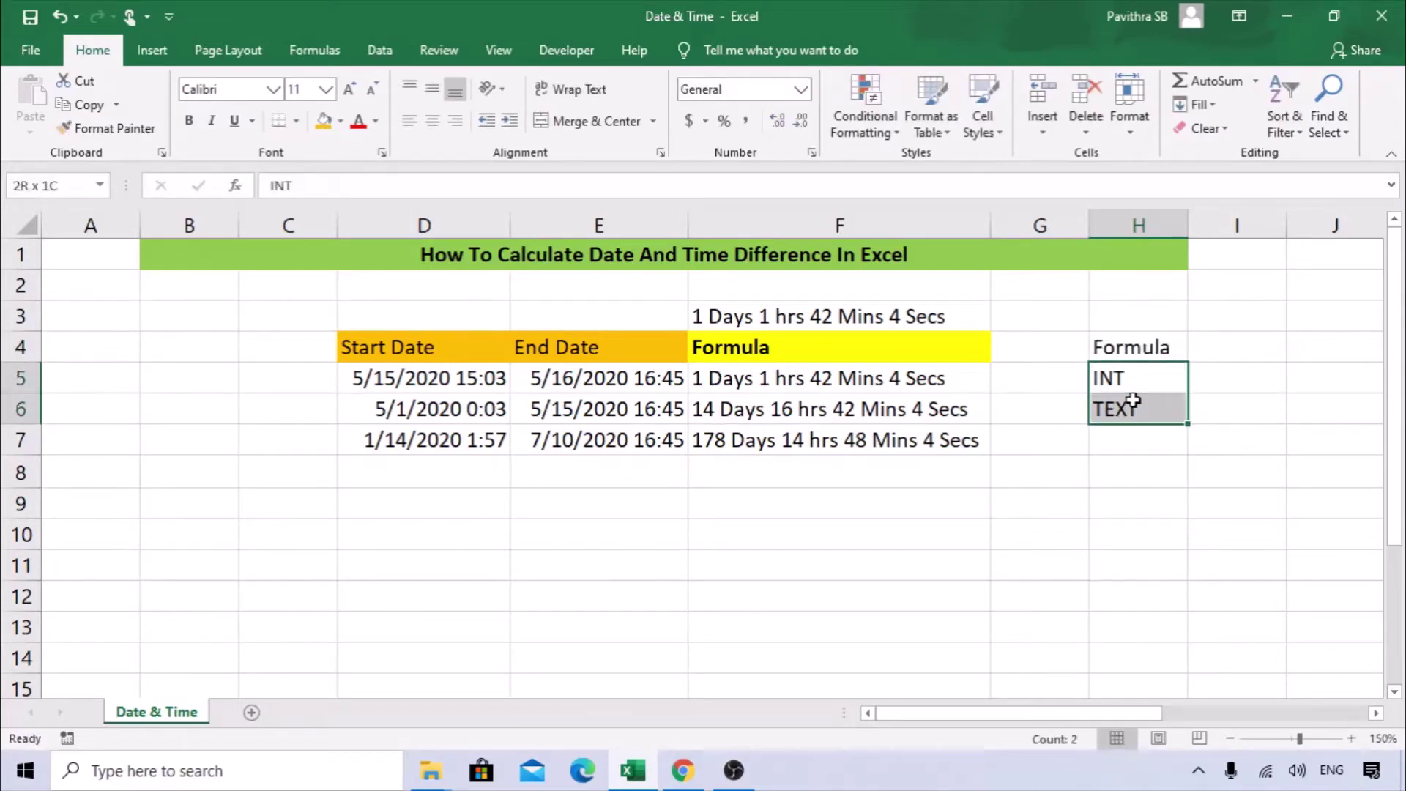
- Clear the contents of F5:F10 beneath the yellow Formula heading
key(Left)
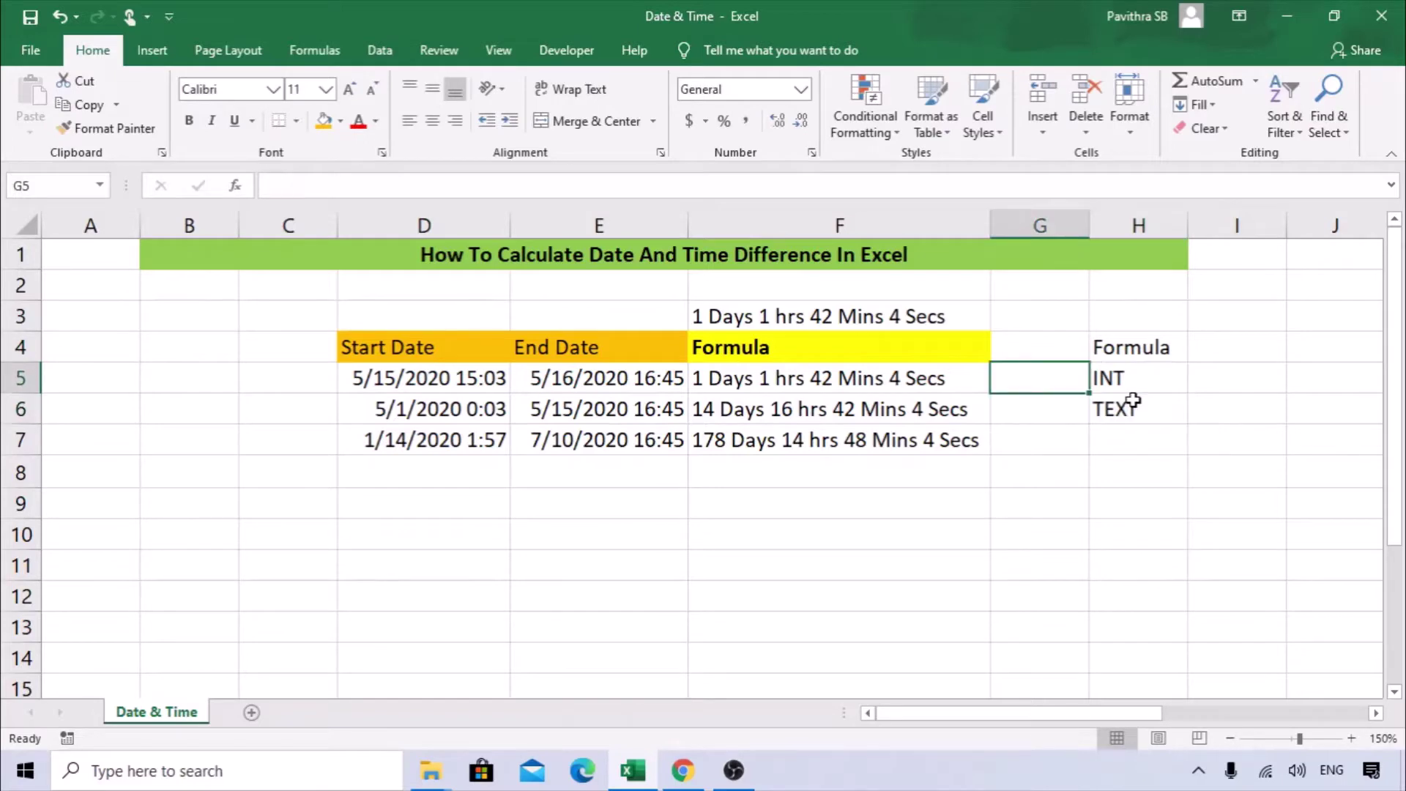
drag(755, 528, 775, 384)
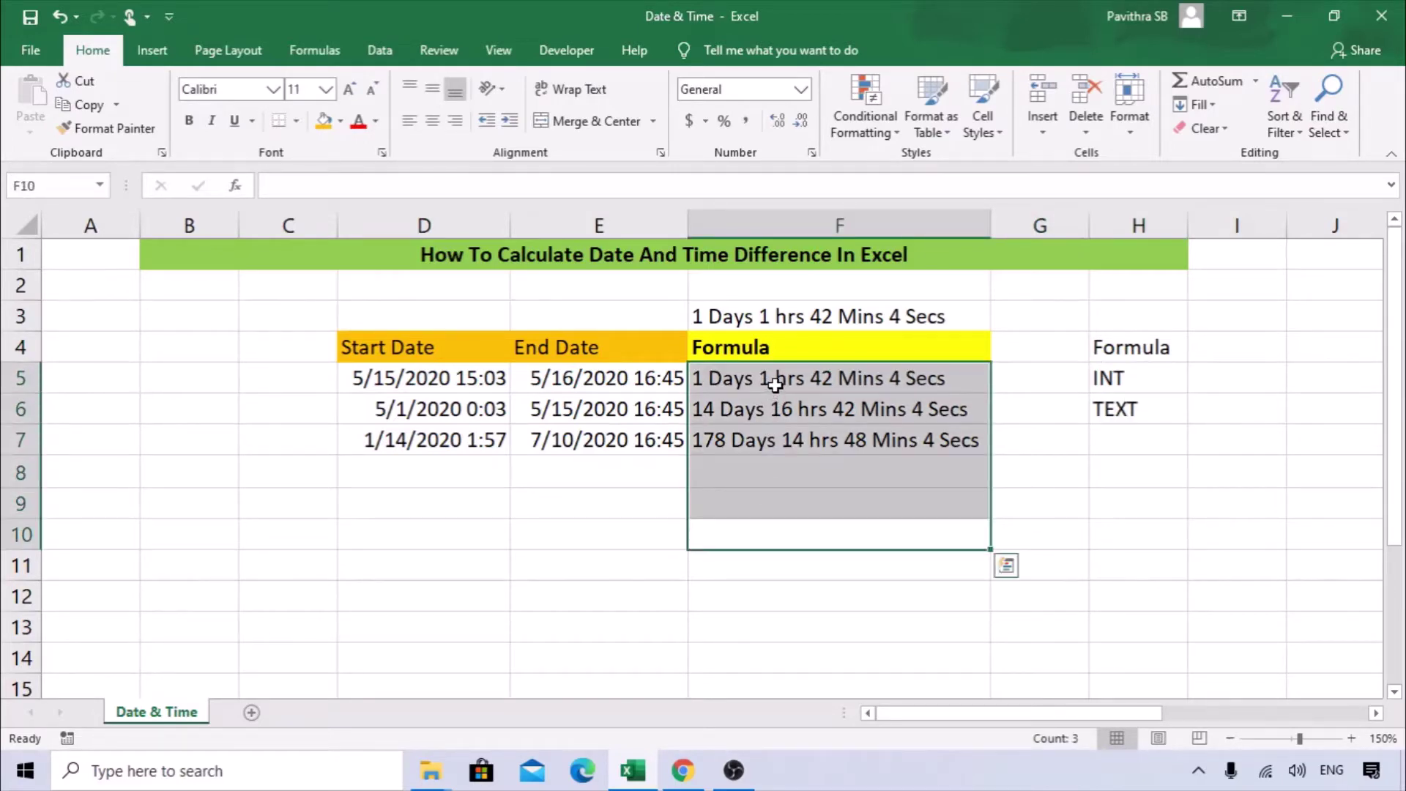
key(Delete)
- Enter =INT(E5-D5) in I5 to get the whole days between the first row's dates
click(1108, 375)
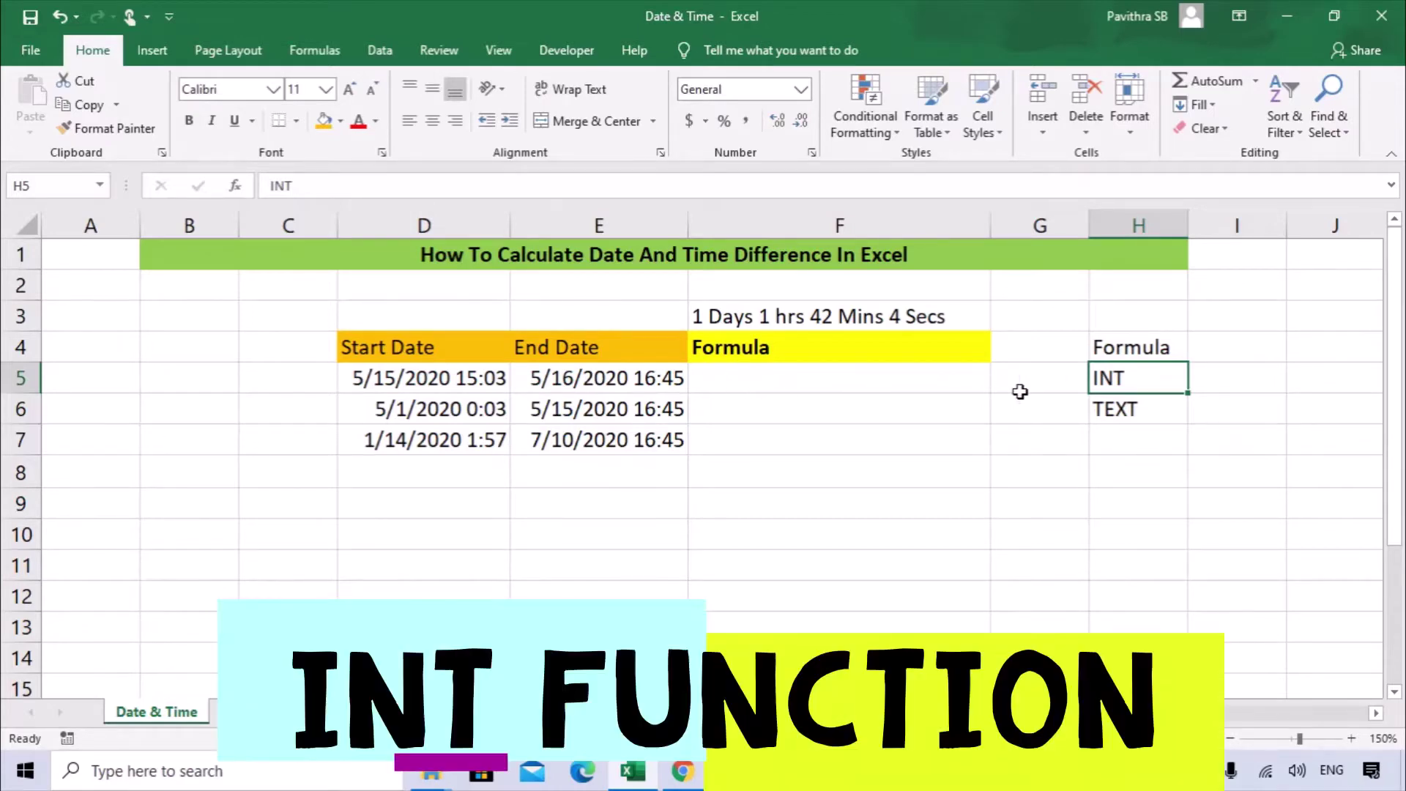
drag(389, 369, 576, 370)
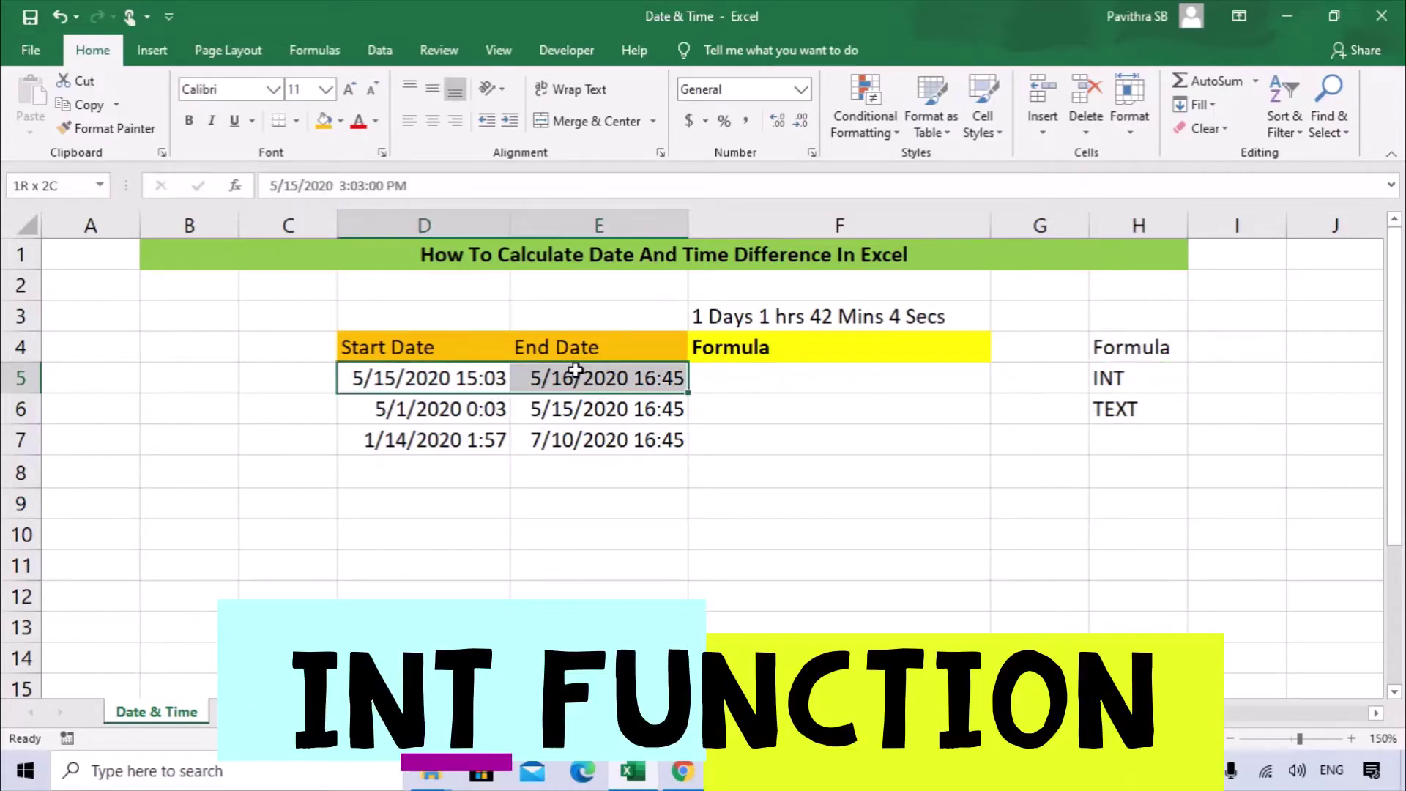
click(1201, 375)
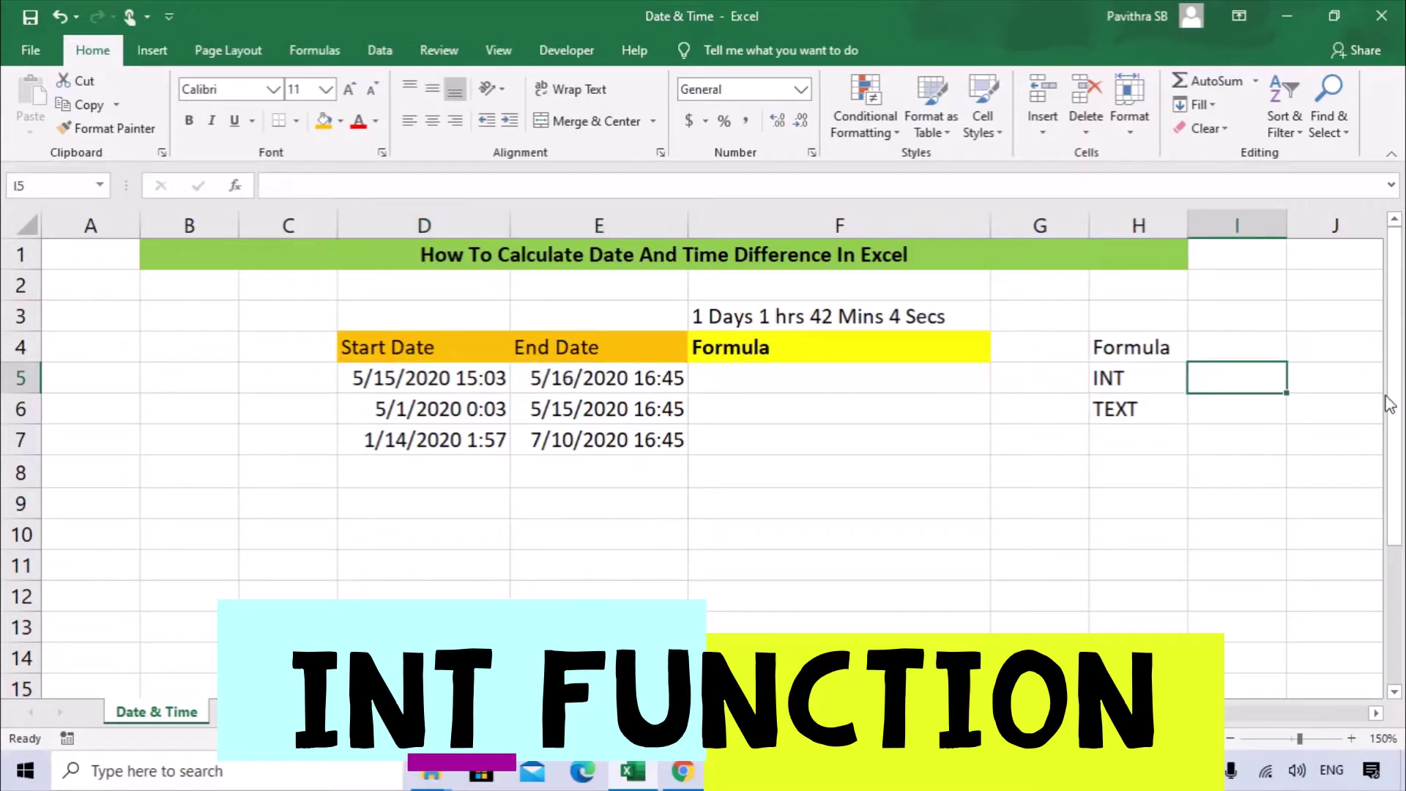
text(=in)
key(Tab)
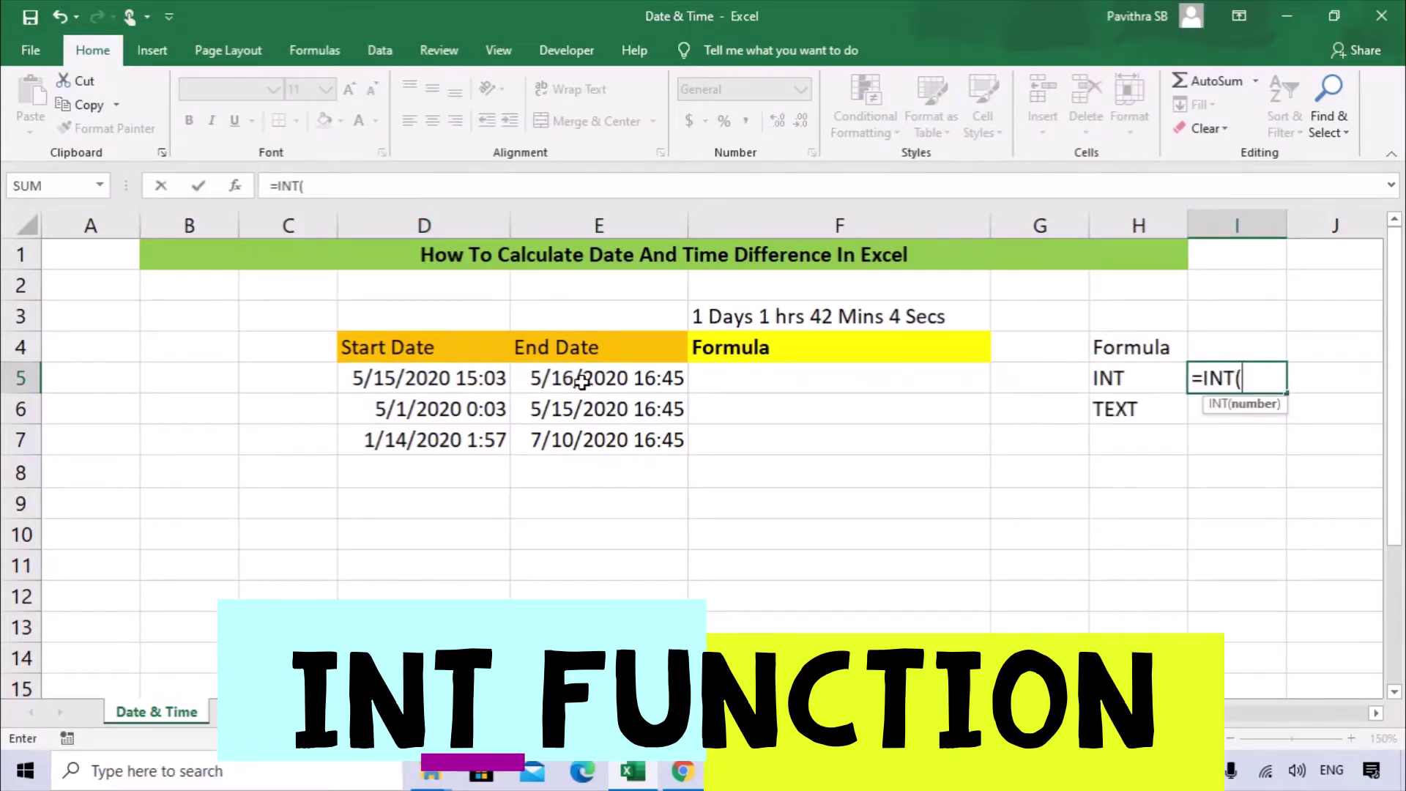
click(580, 381)
text(-)
click(396, 375)
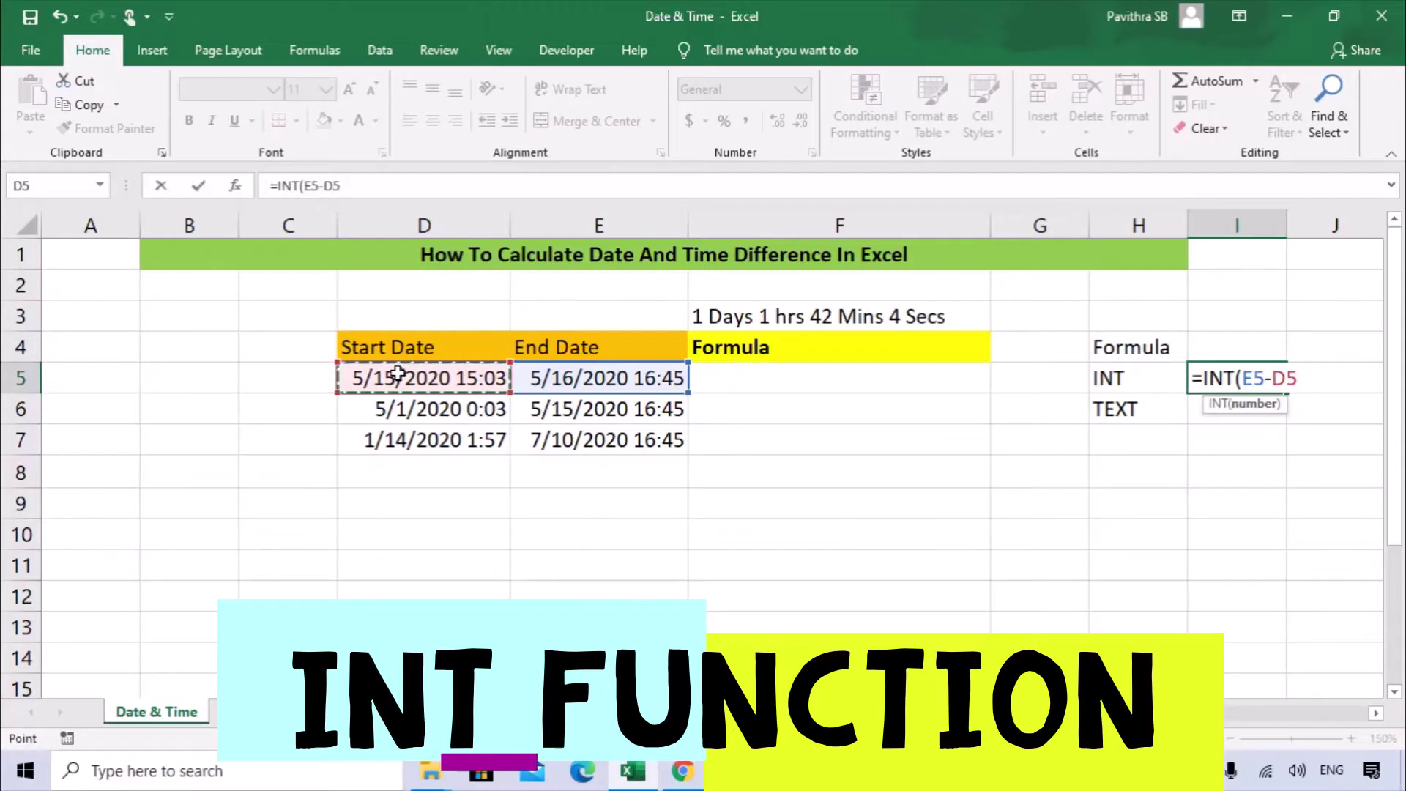
text())
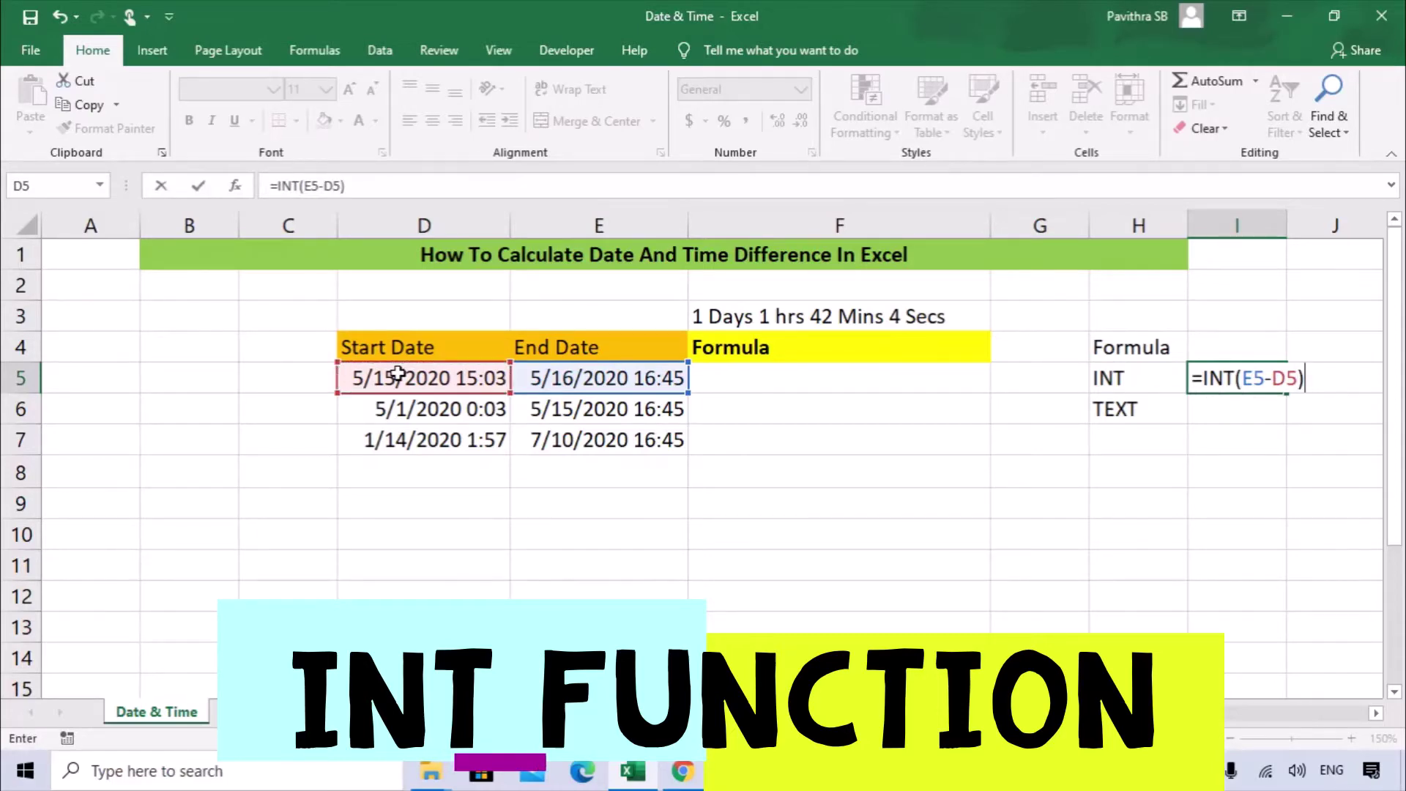
key(Return)
click(1210, 377)
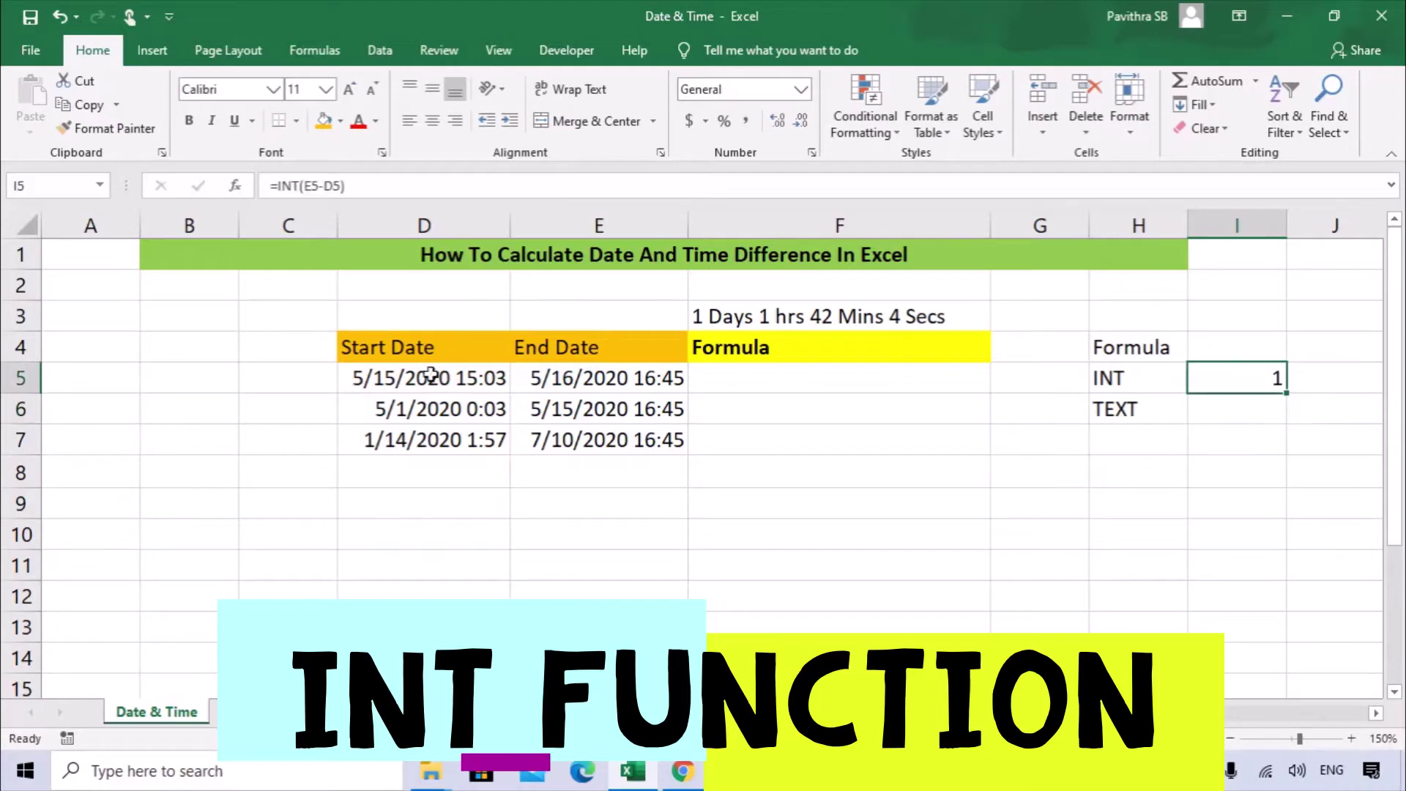
- Change the day of the end date in E5 to 17, then check the INT result in I5
double_click(586, 379)
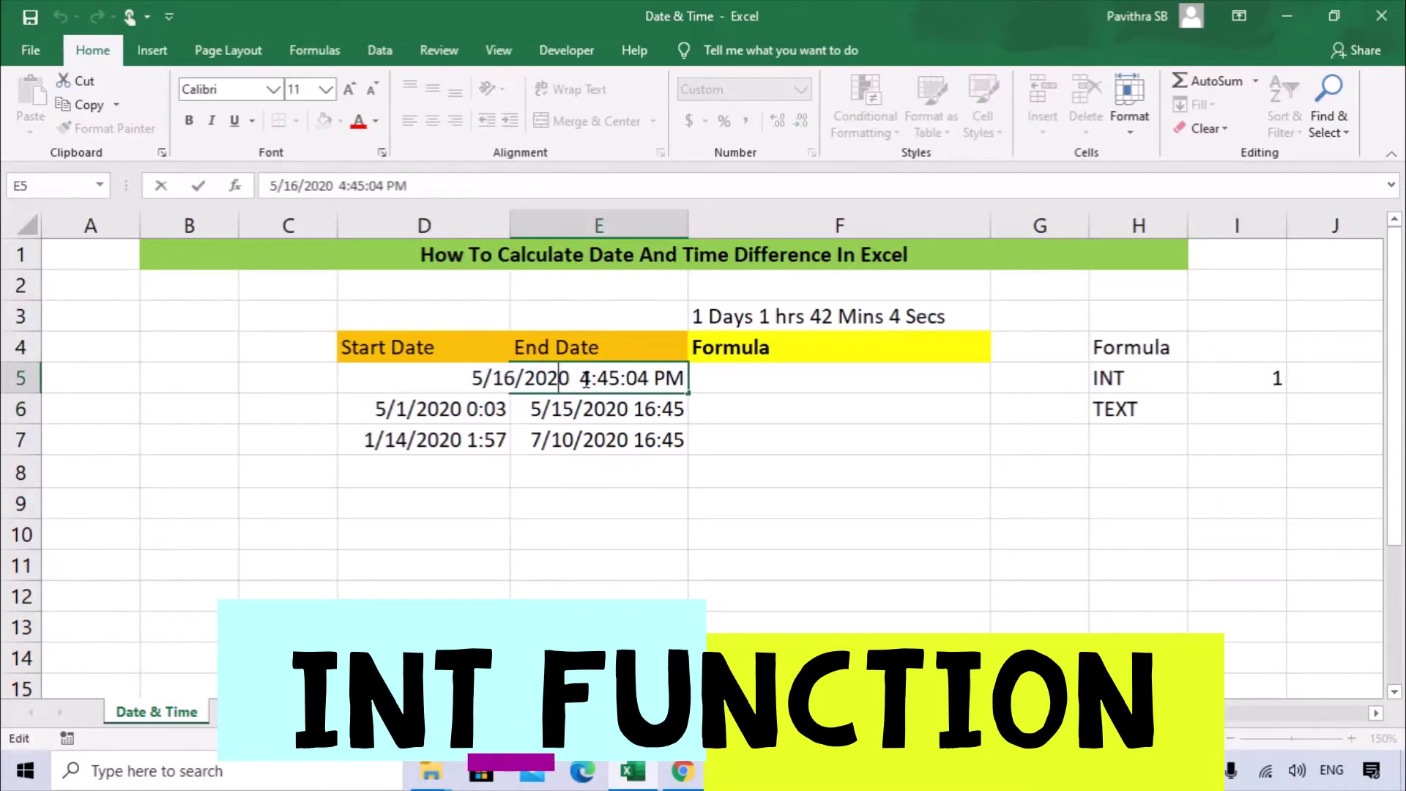
key(shift+Left)
key(shift+Left)
text(7)
key(Return)
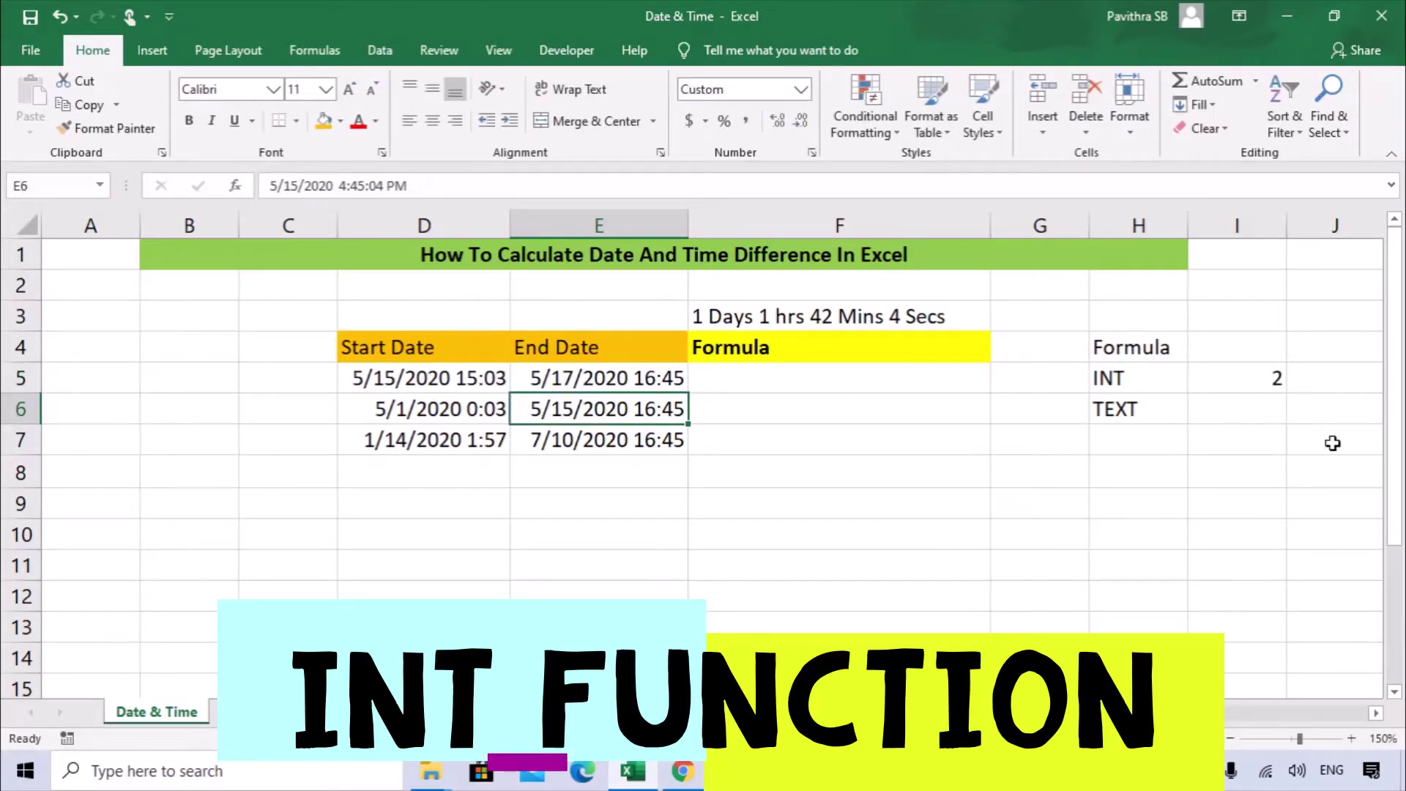
click(1246, 372)
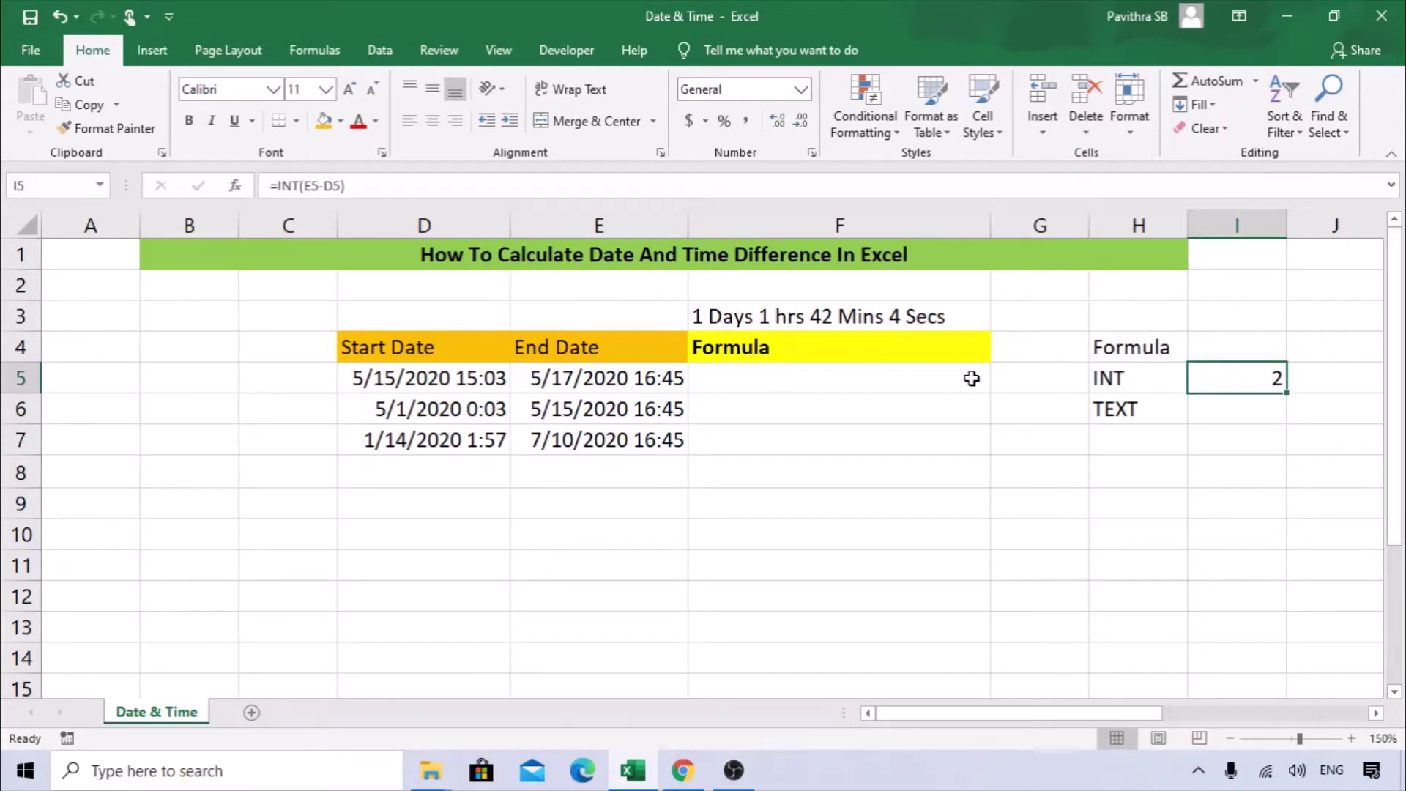
- Using F3's text as the model, begin the formula in F5 with =INT(E5-D5)
double_click(756, 315)
drag(757, 315, 709, 316)
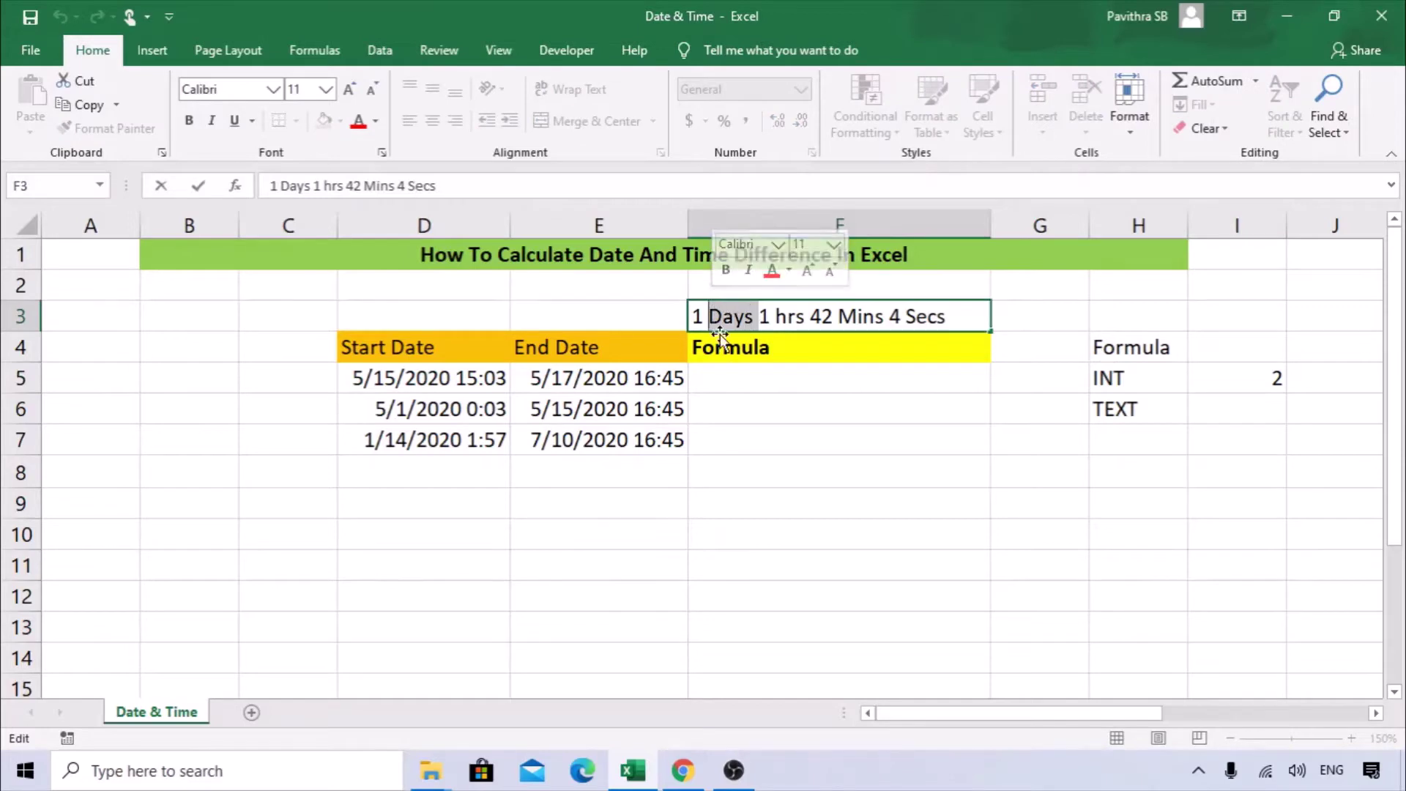
click(747, 380)
text(=int)
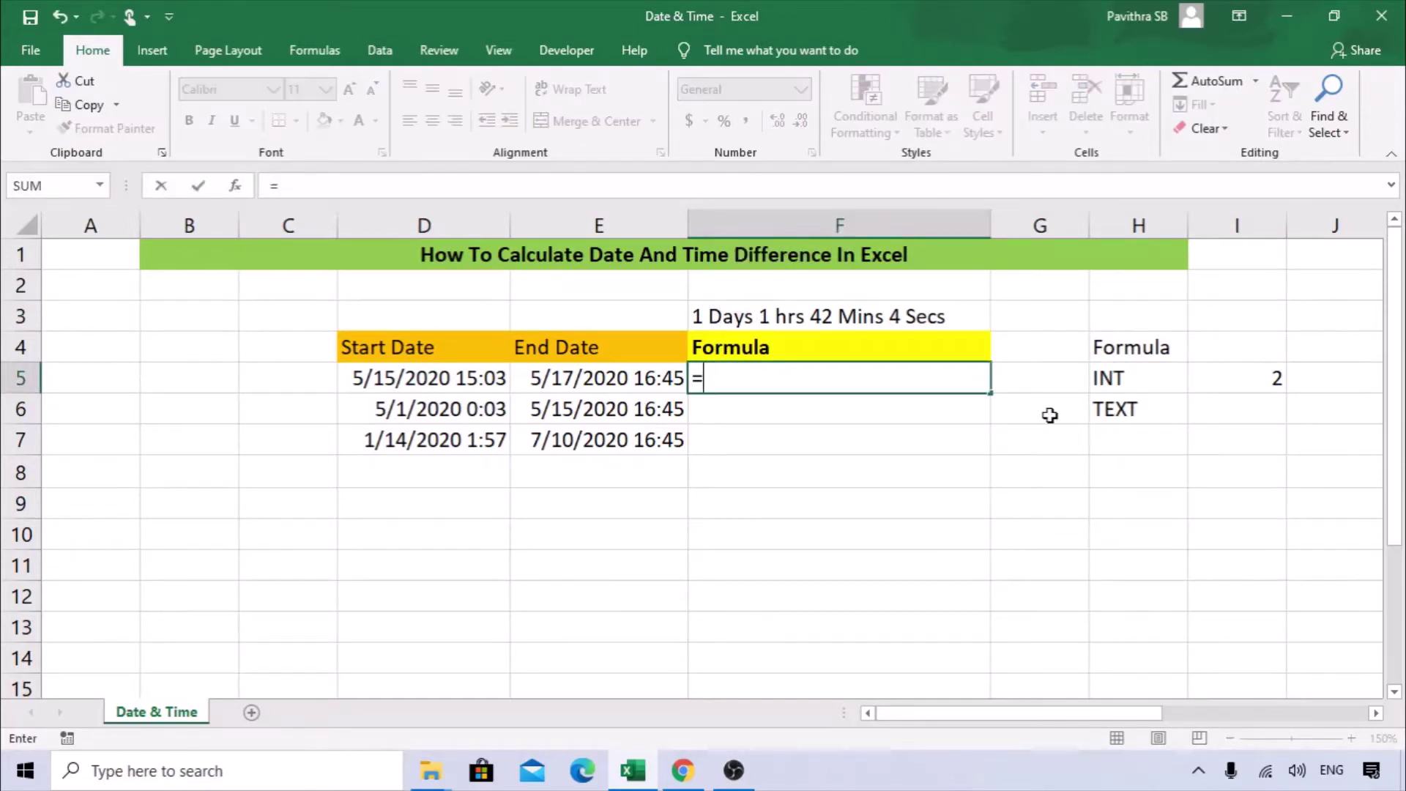
key(Tab)
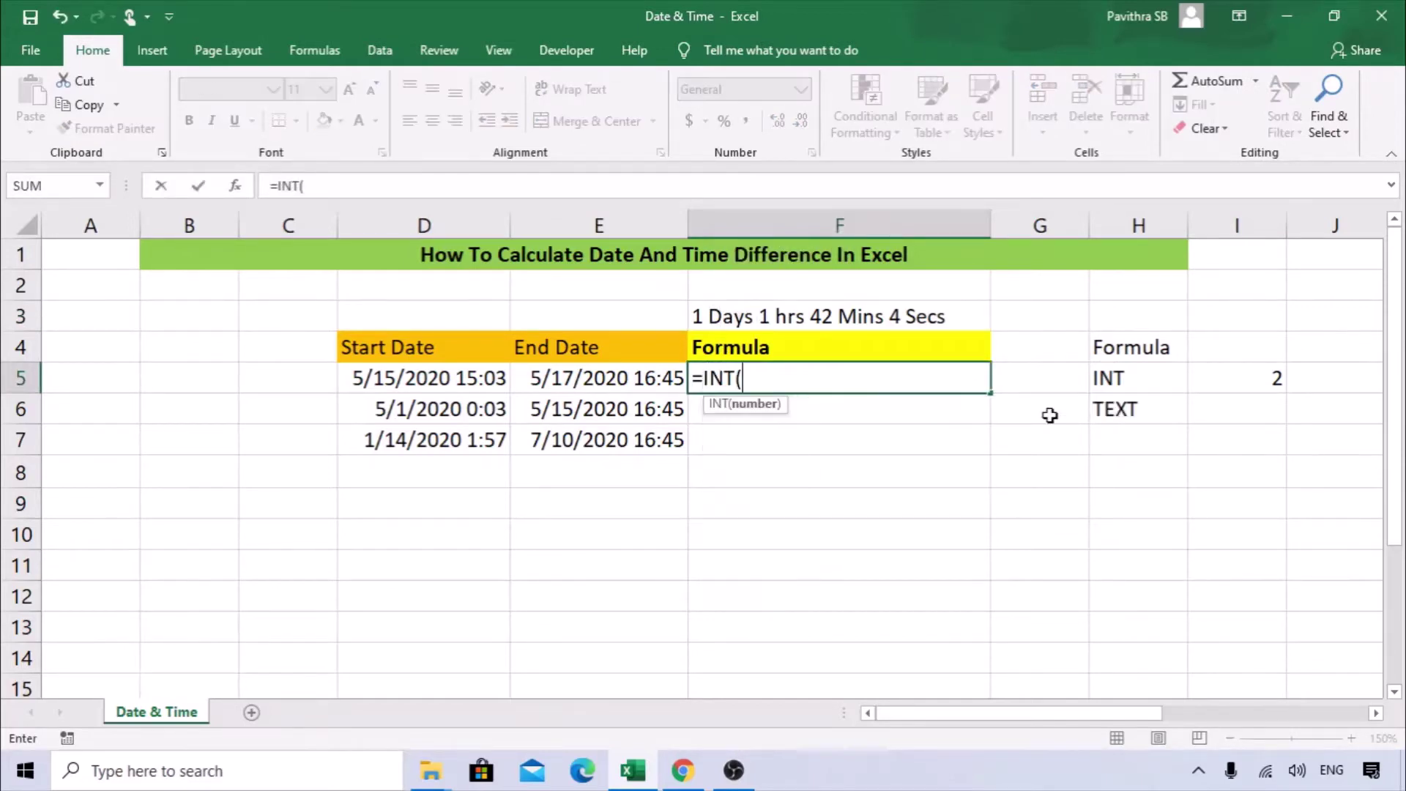
click(604, 375)
text(-)
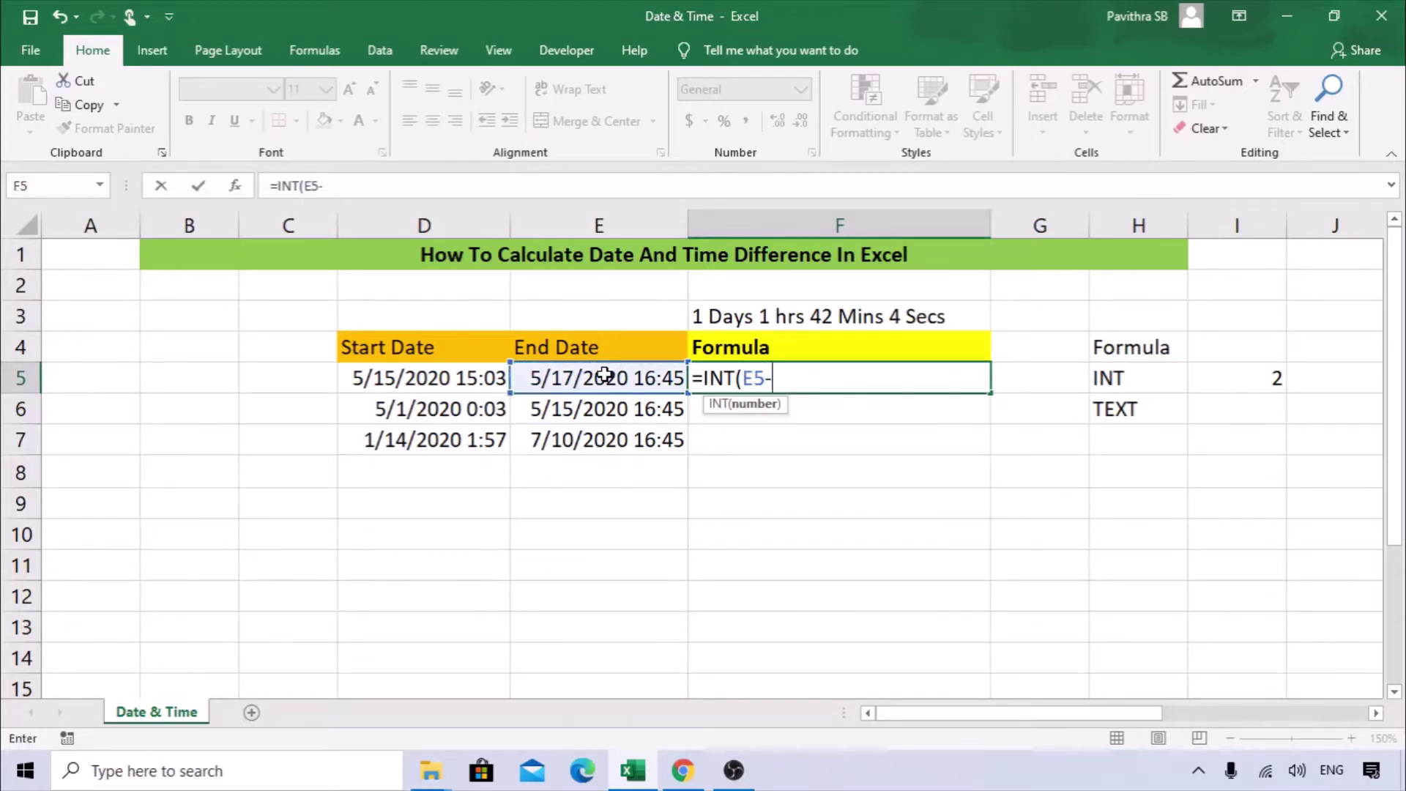
click(439, 380)
text())
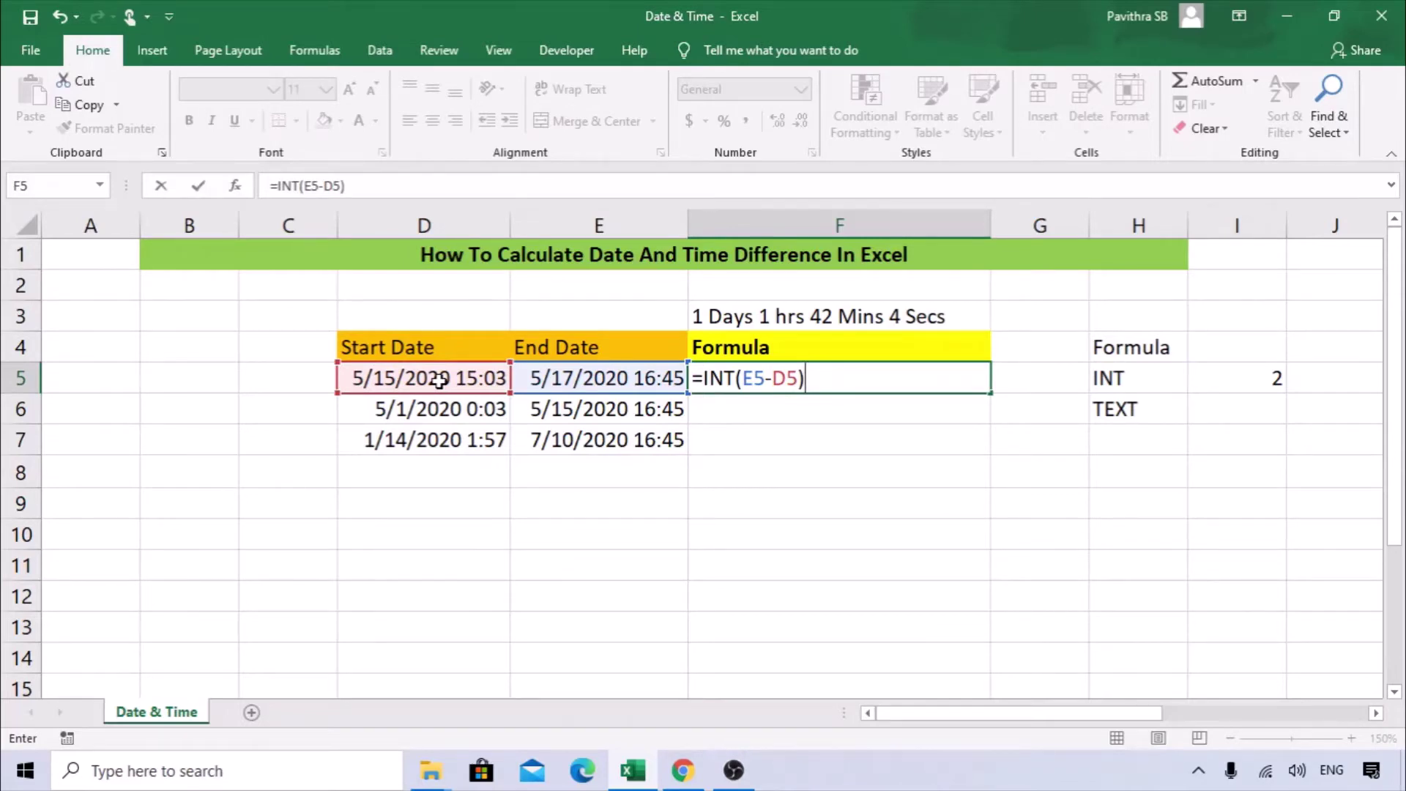
- Append &"Days" to the formula in F5 and commit it
text(&)
text(Da)
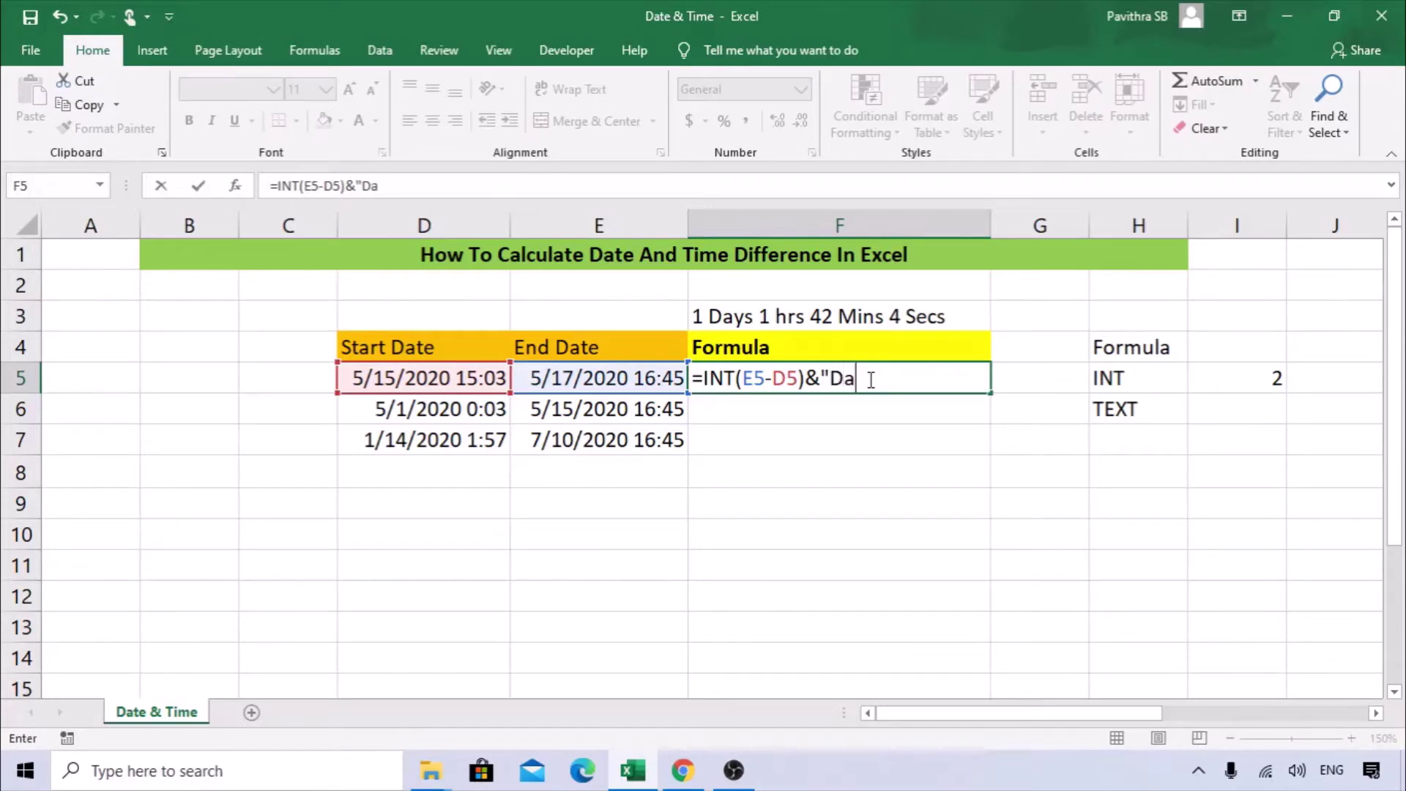
text(ys")
key(Return)
click(822, 356)
click(759, 386)
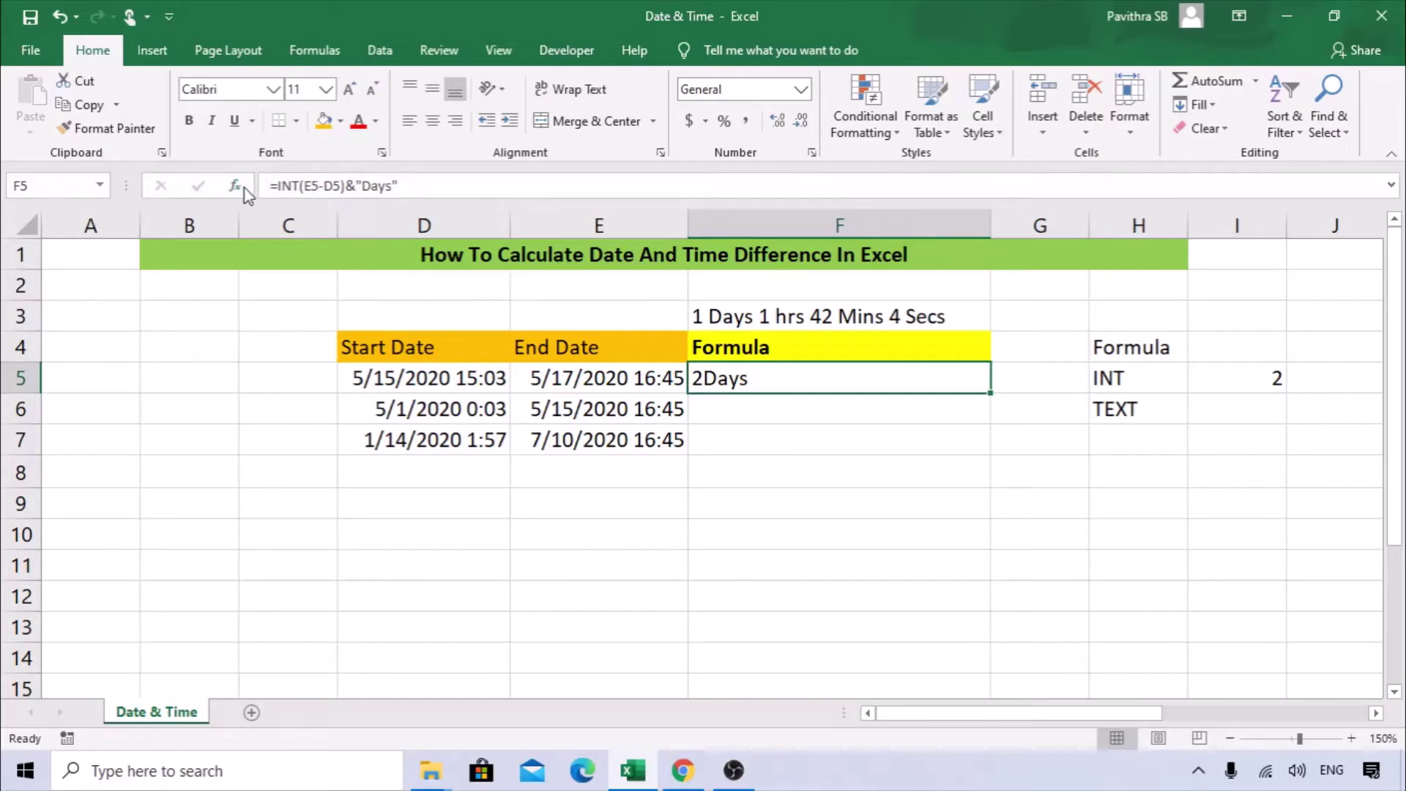
- Insert a space before Days inside the quoted text of F5's formula and commit it
double_click(747, 377)
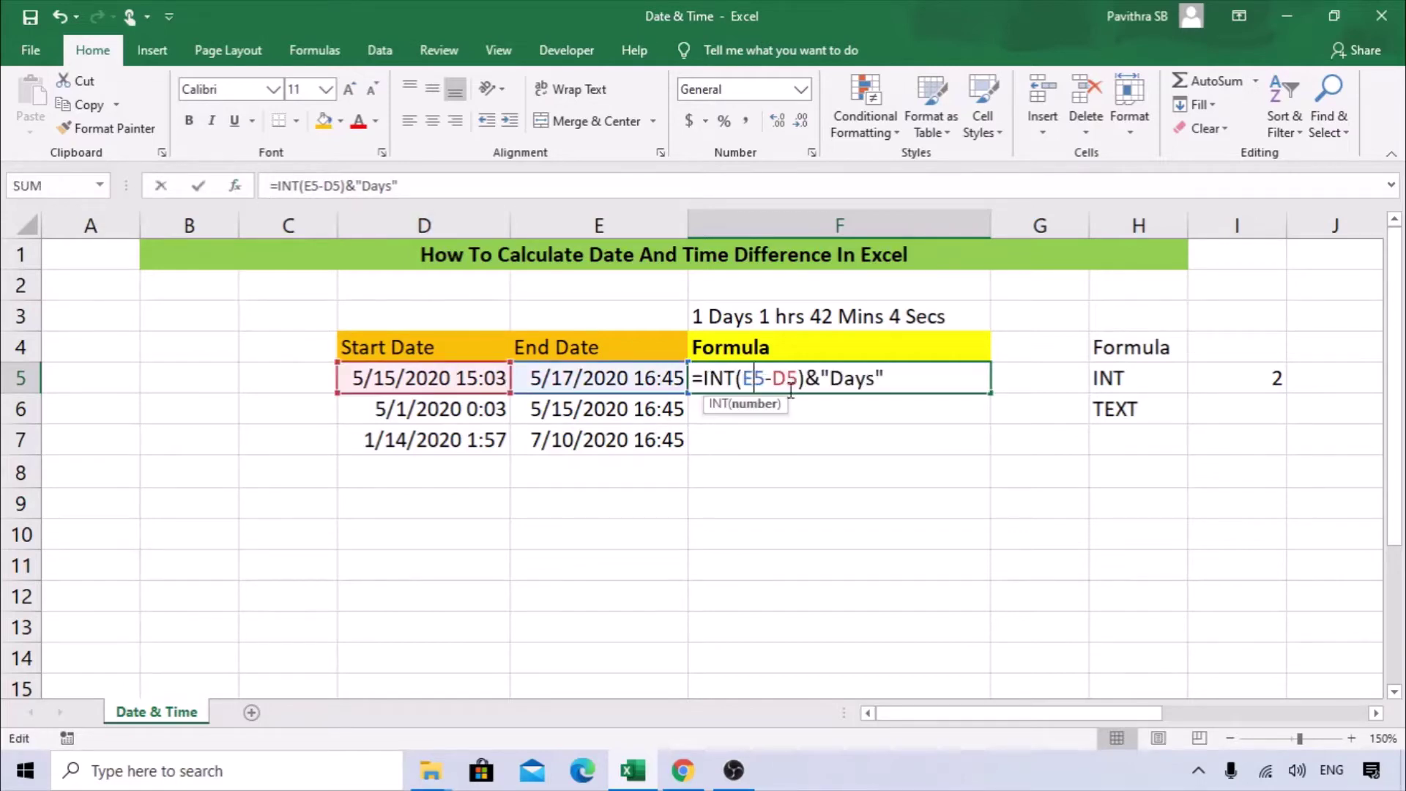
click(828, 377)
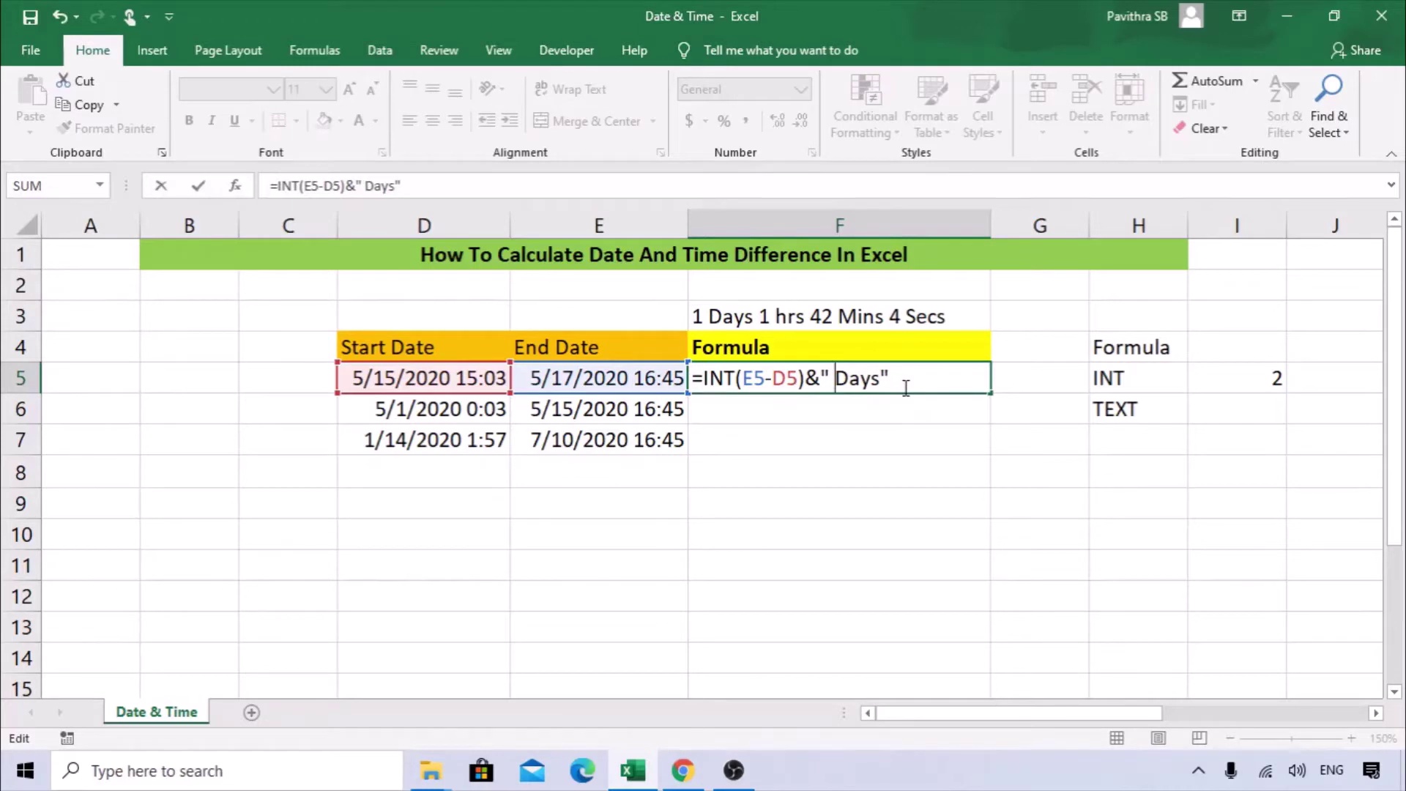
key(Return)
key(Up)
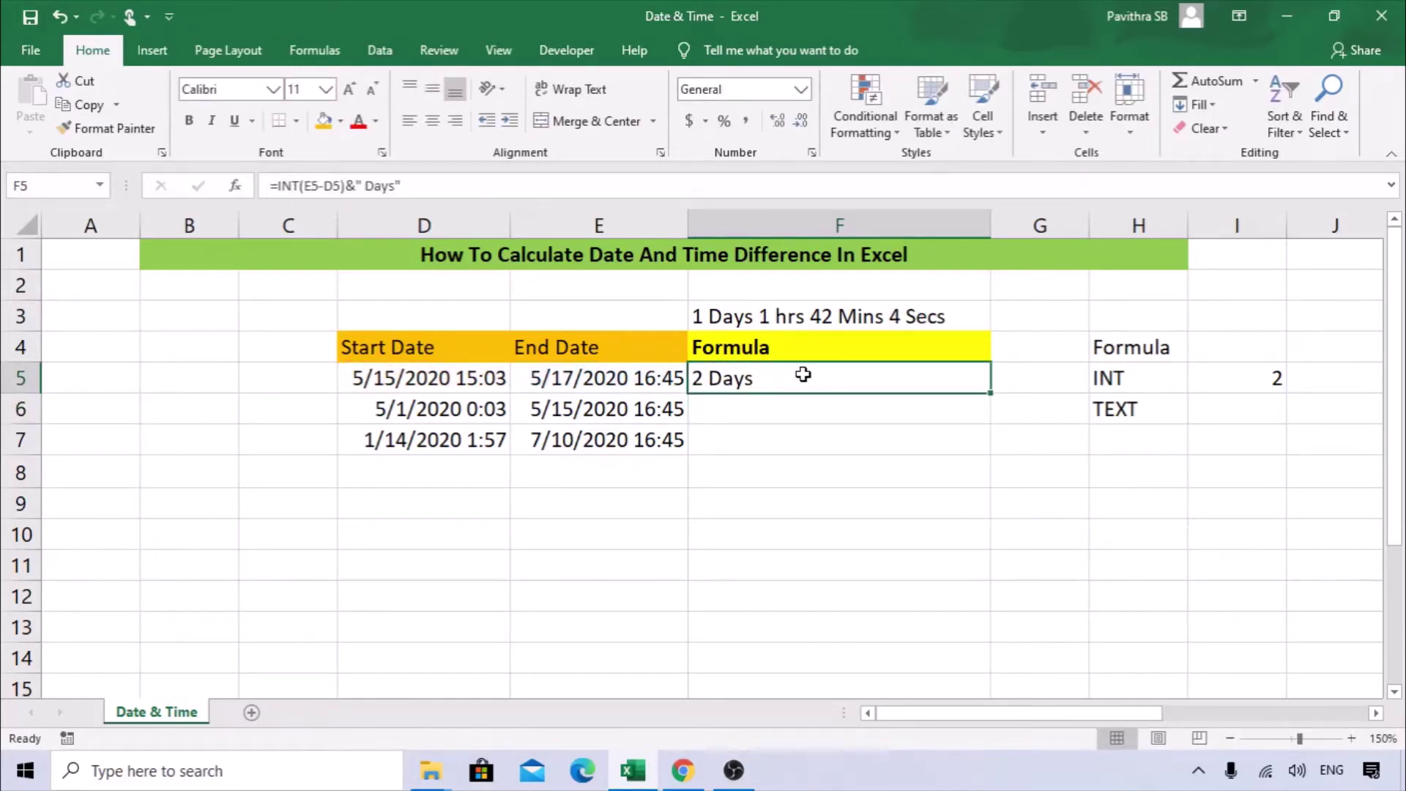
- Make only the "1 Days" part of the sample text in F3 bold
double_click(757, 314)
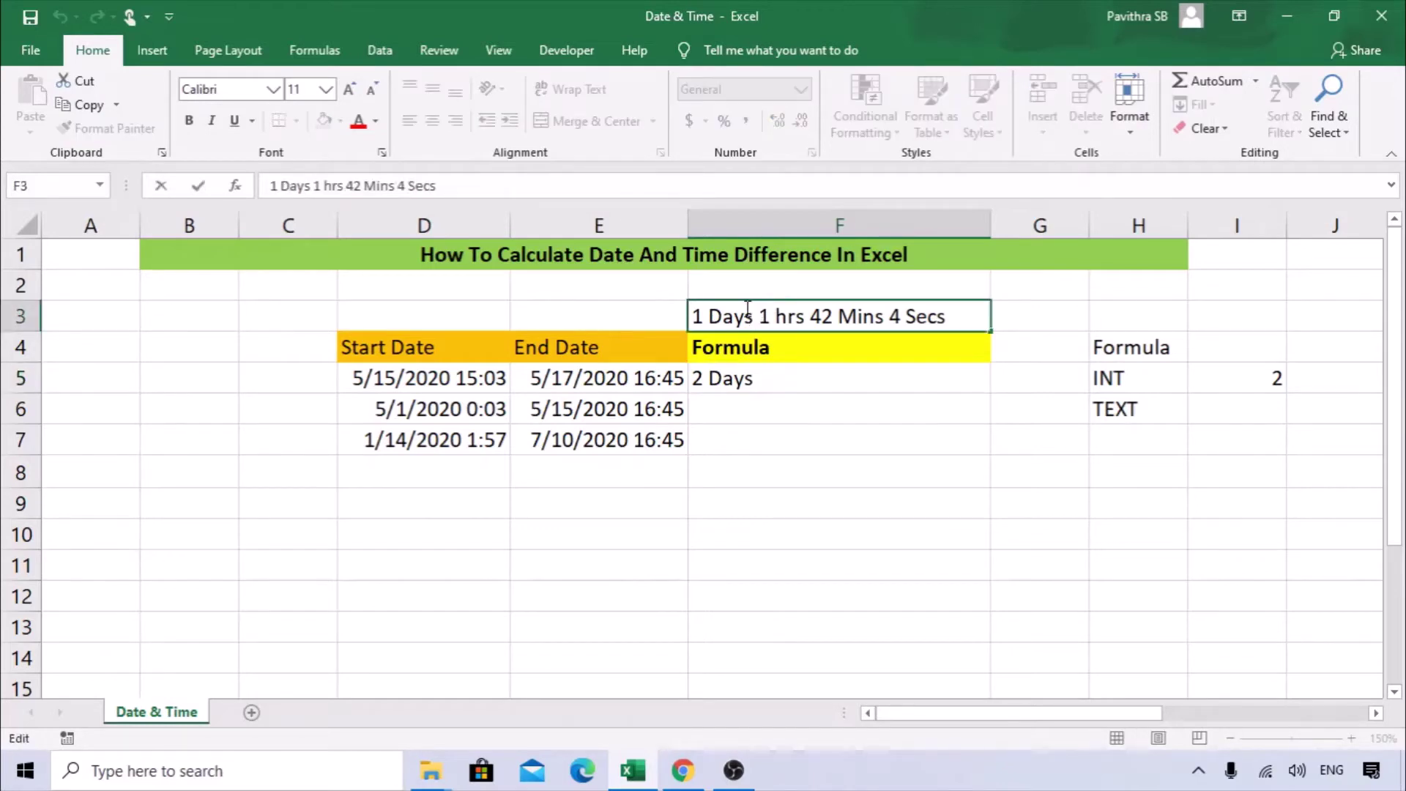
drag(757, 313, 675, 308)
key(ctrl+b)
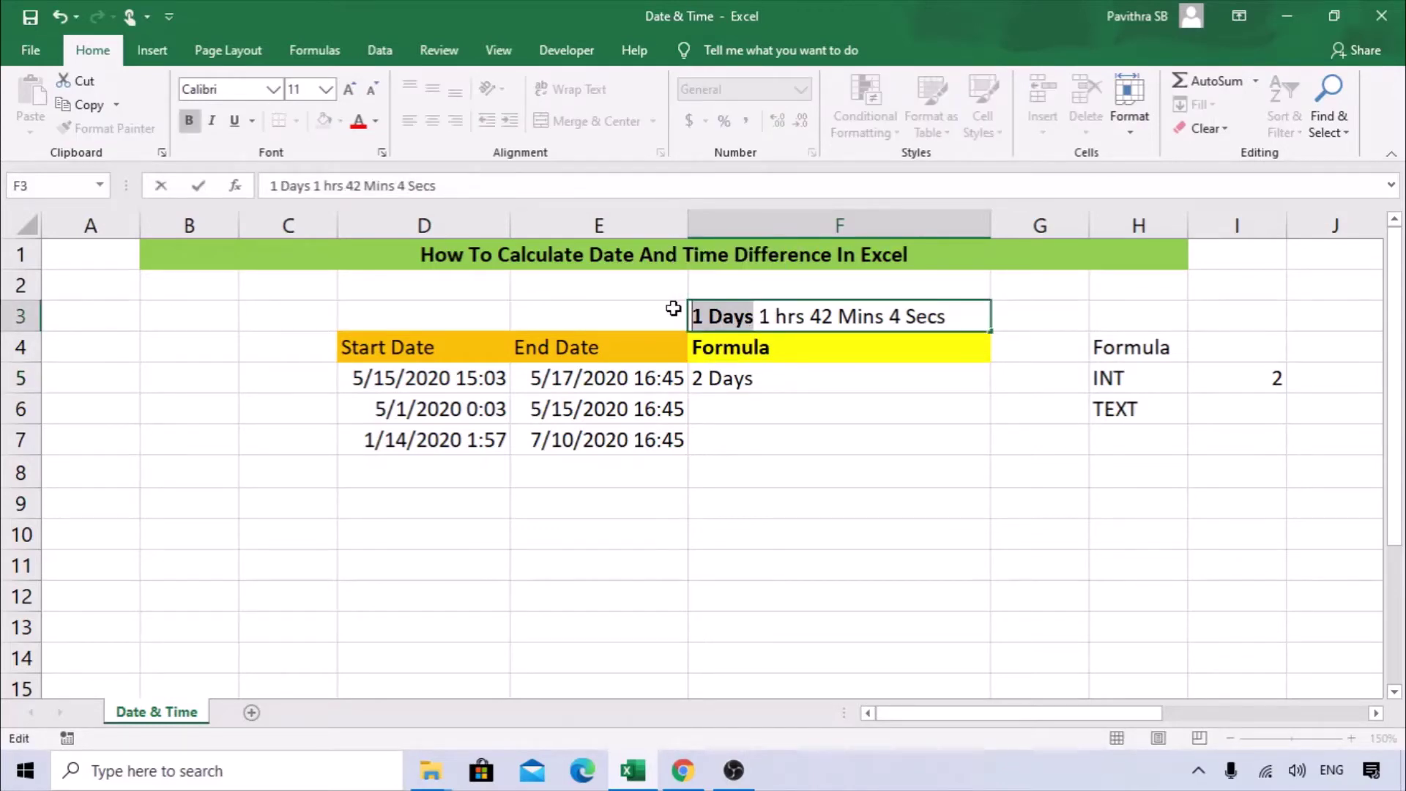
click(1021, 477)
click(759, 313)
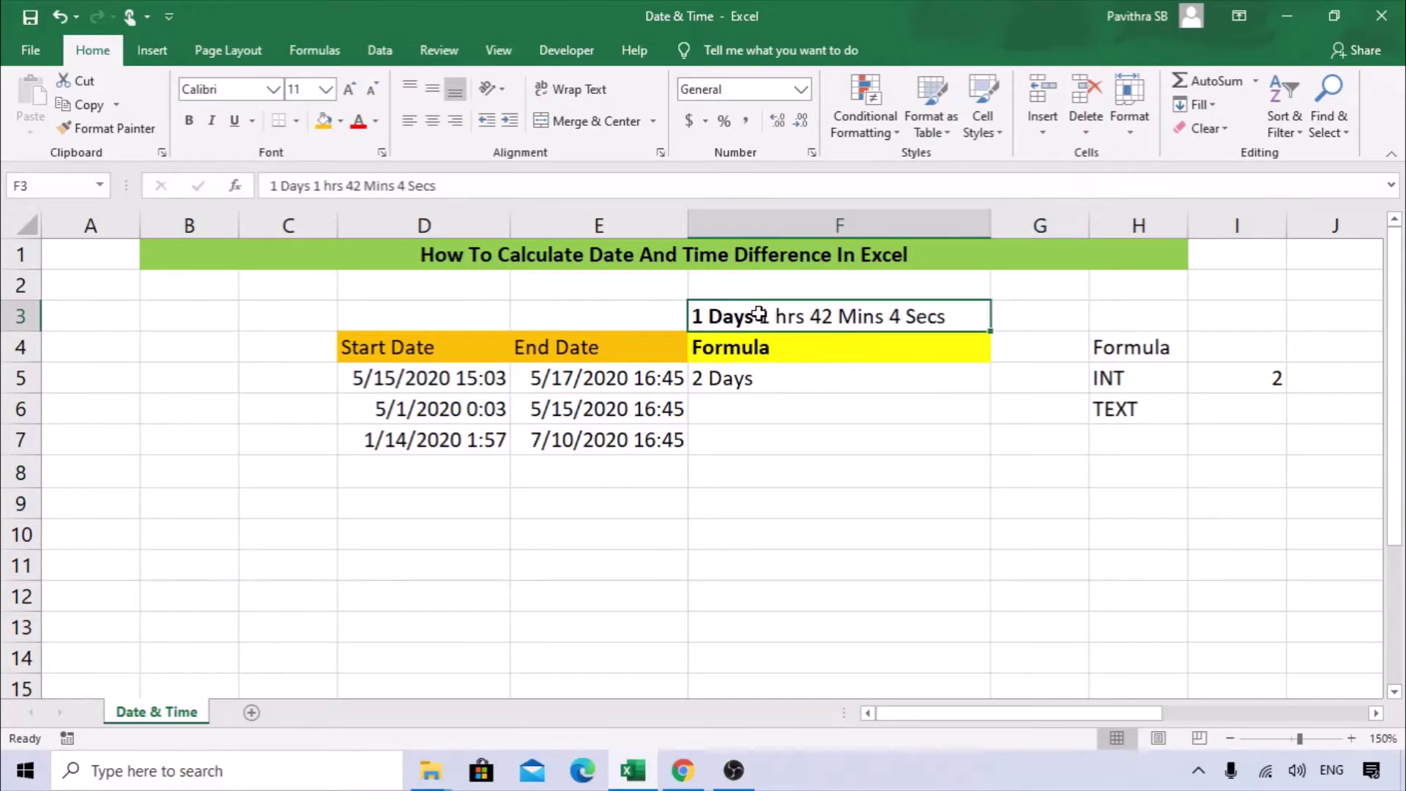
- Begin a TEXT formula in I6 with E5-D5 as its value argument
click(1206, 408)
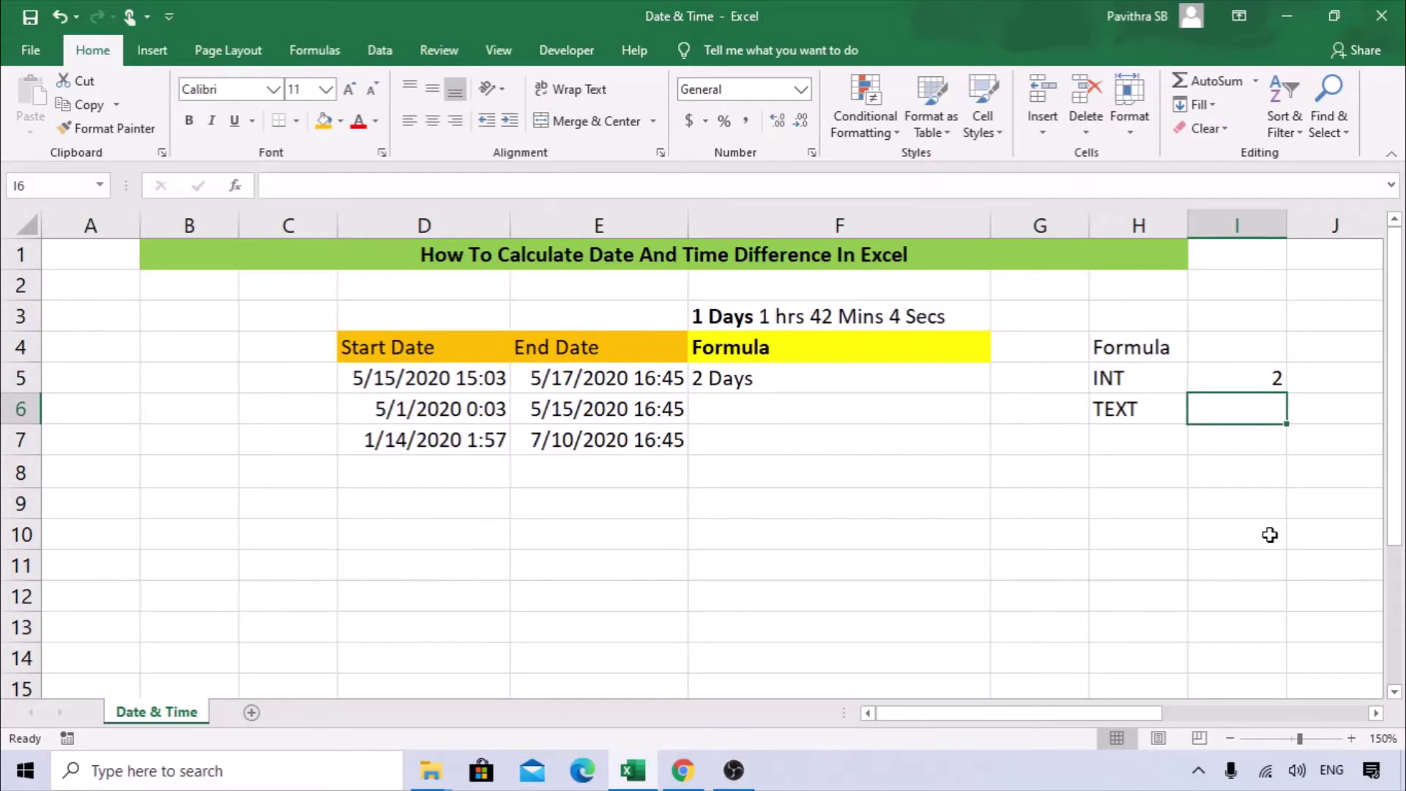
text(=)
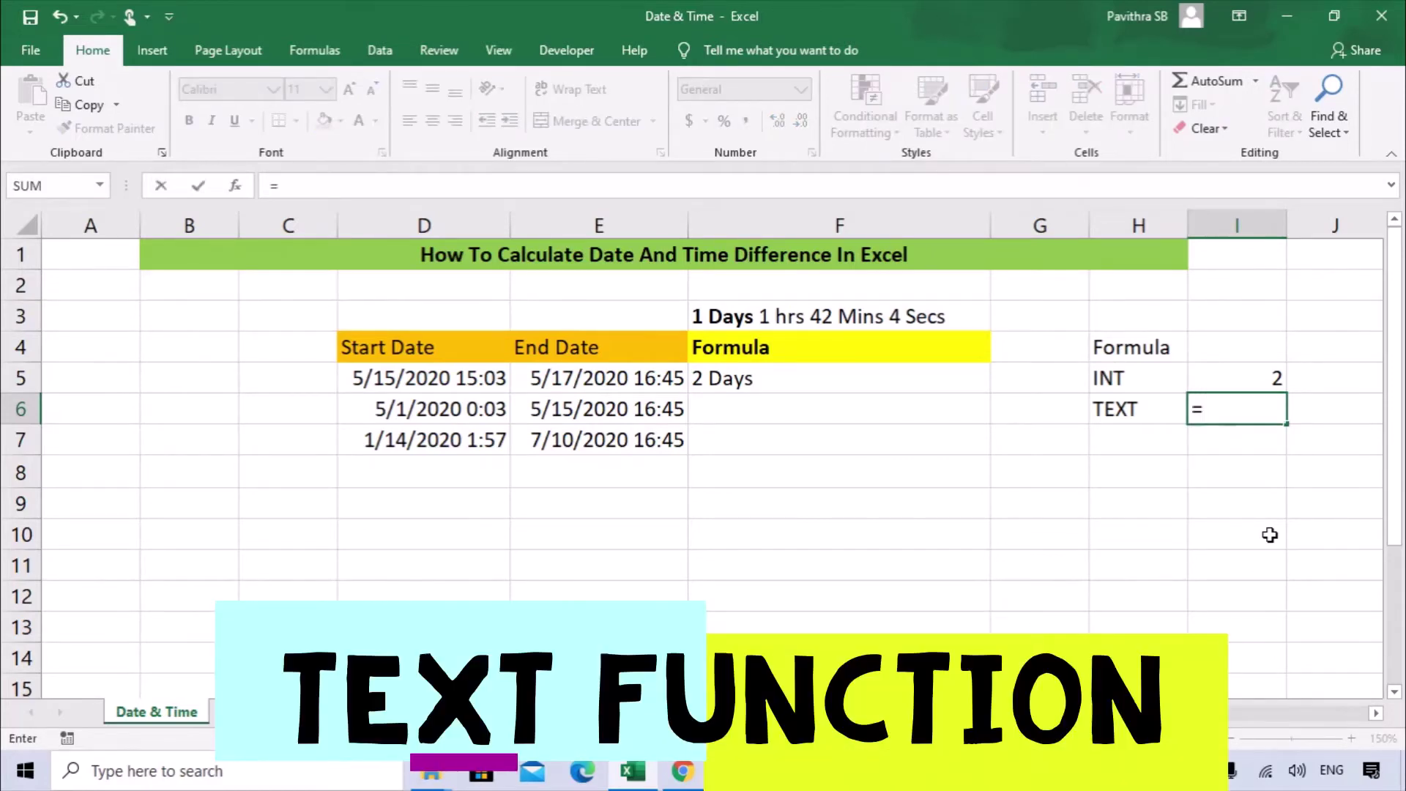
text(text)
key(Tab)
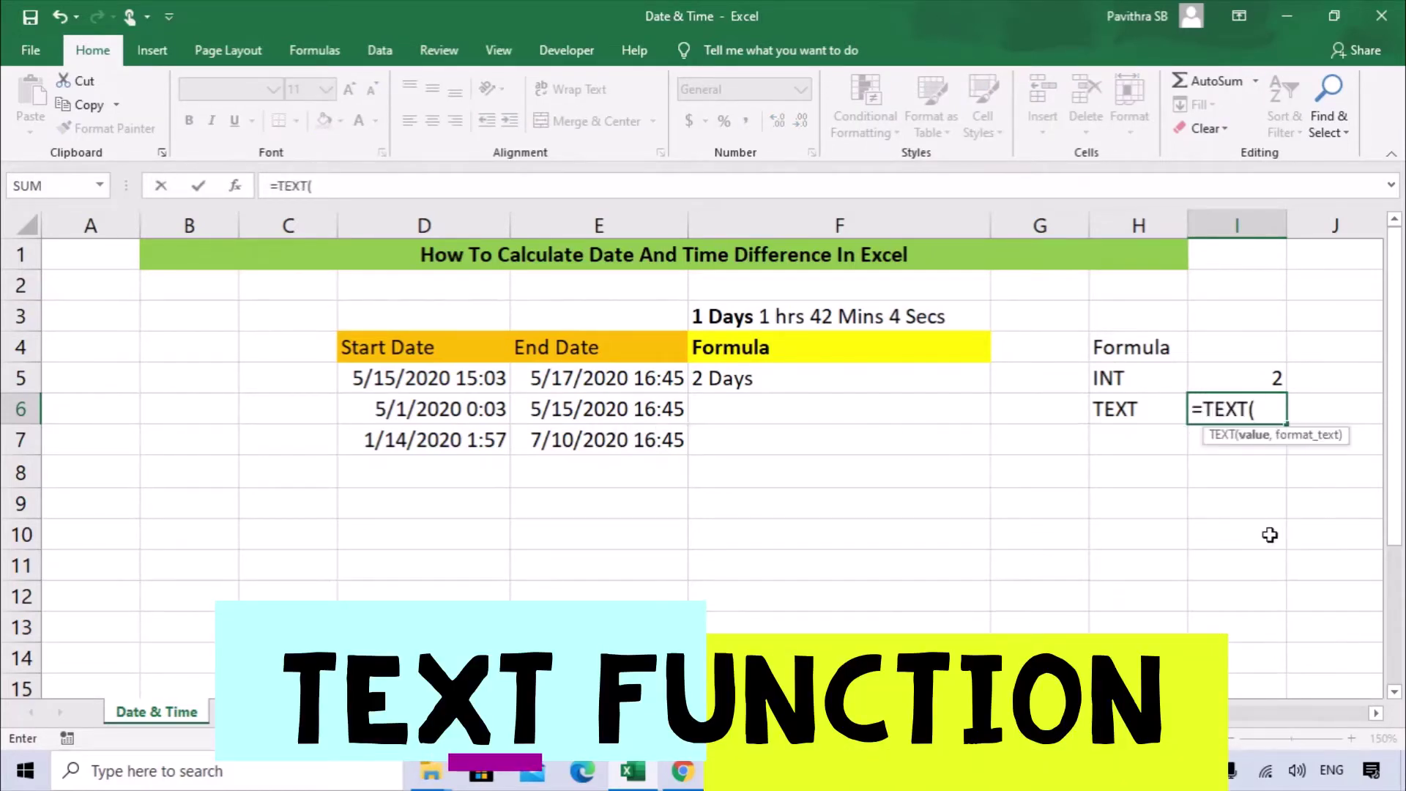
click(633, 379)
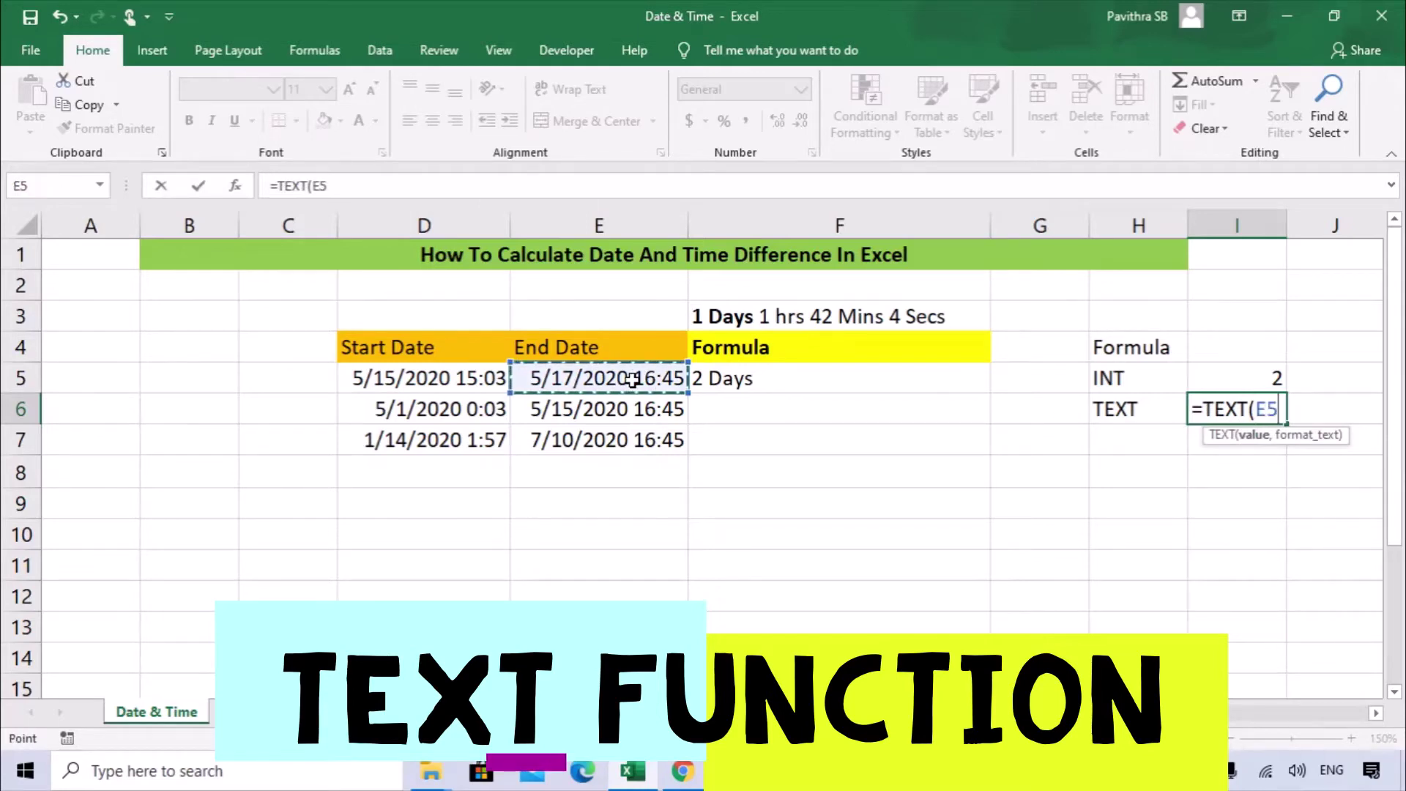
text(-)
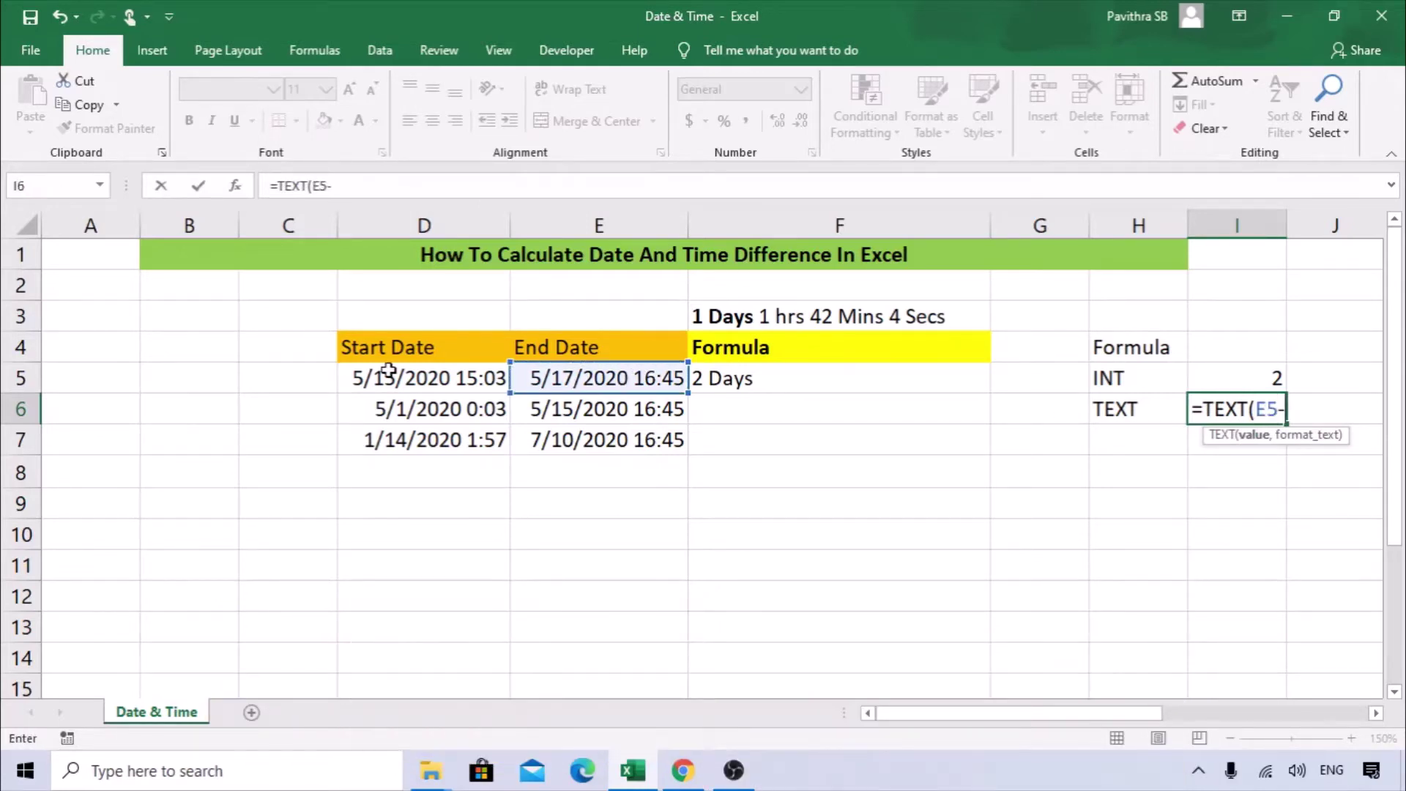
click(388, 370)
- Complete I6's TEXT formula with the format "H:M:S", commit it and check the result
text(,)
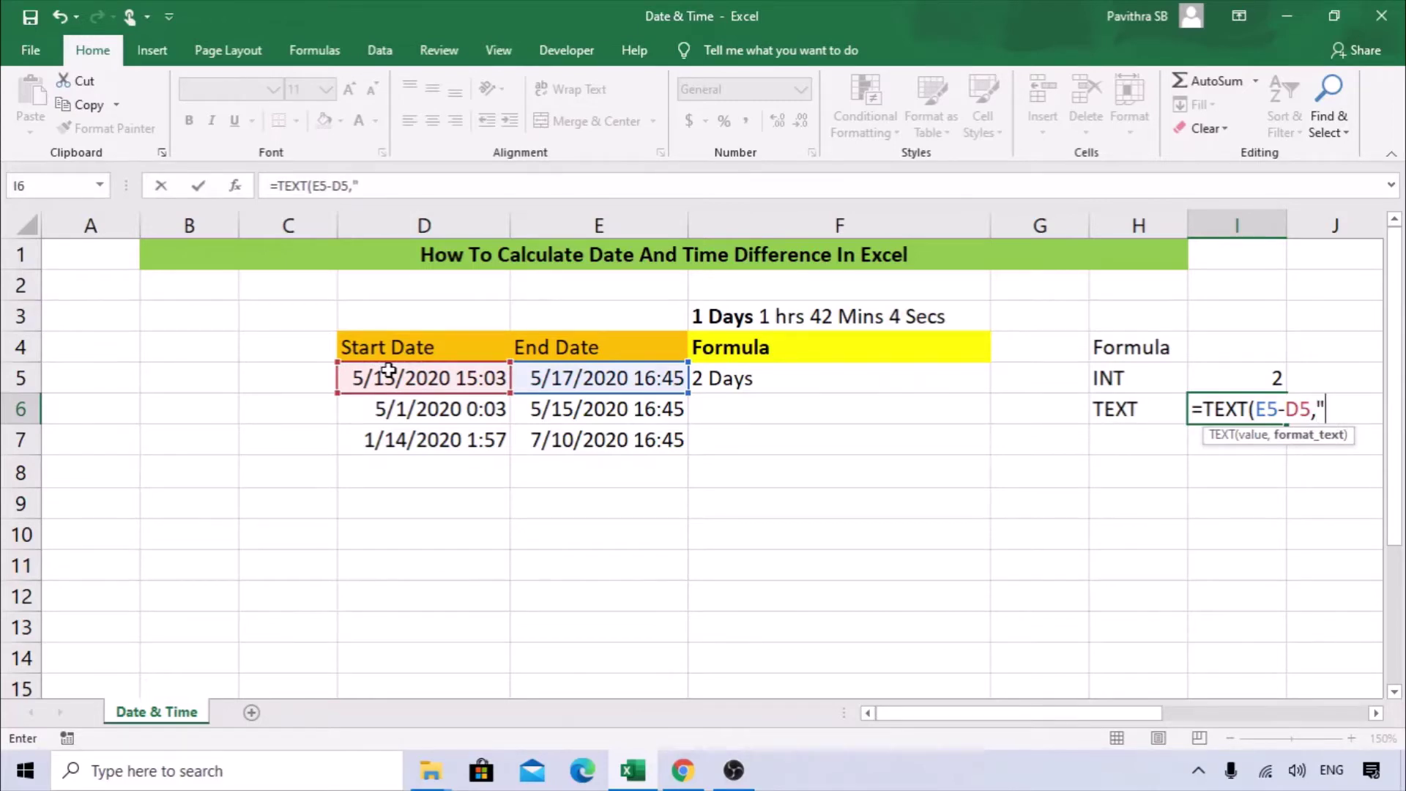
text("H:M:S)
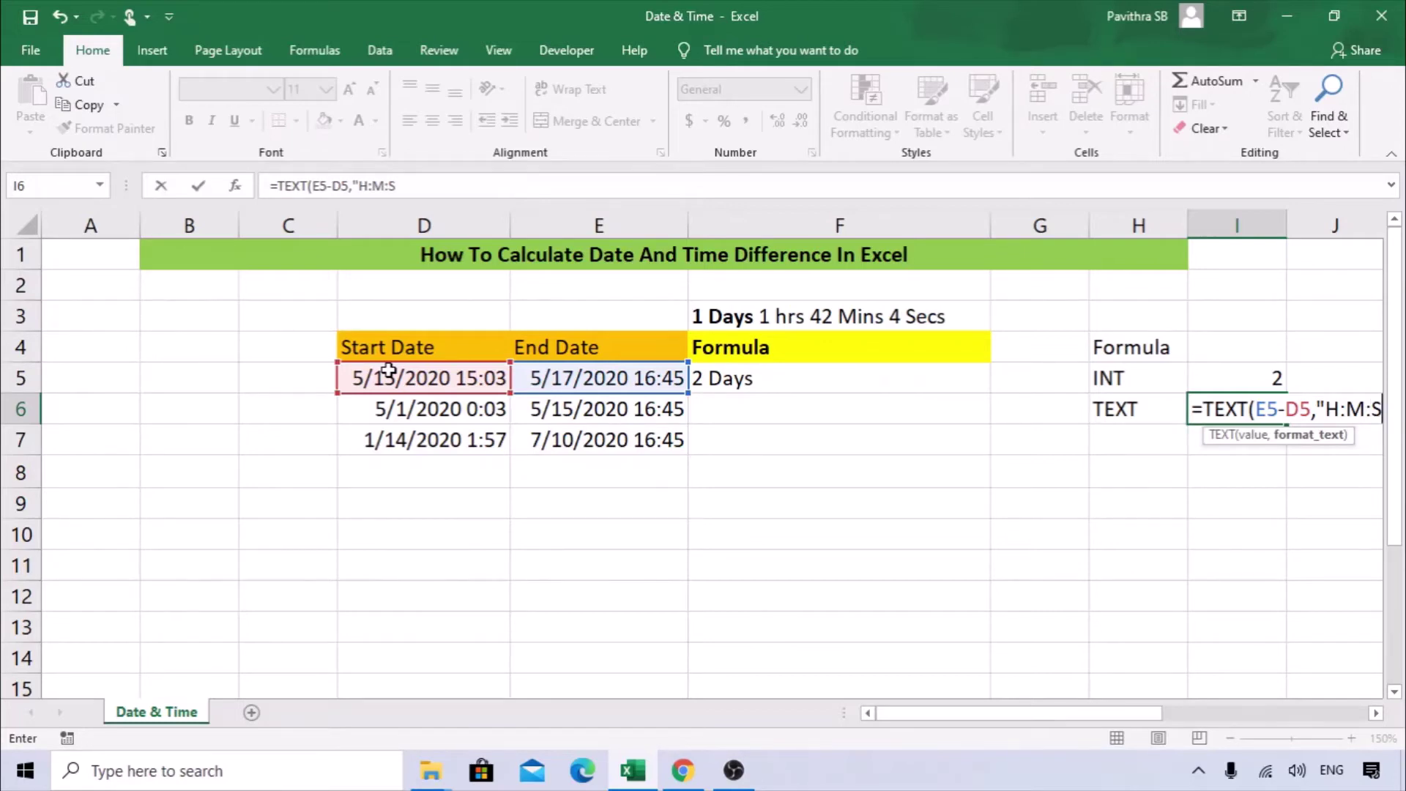
text())
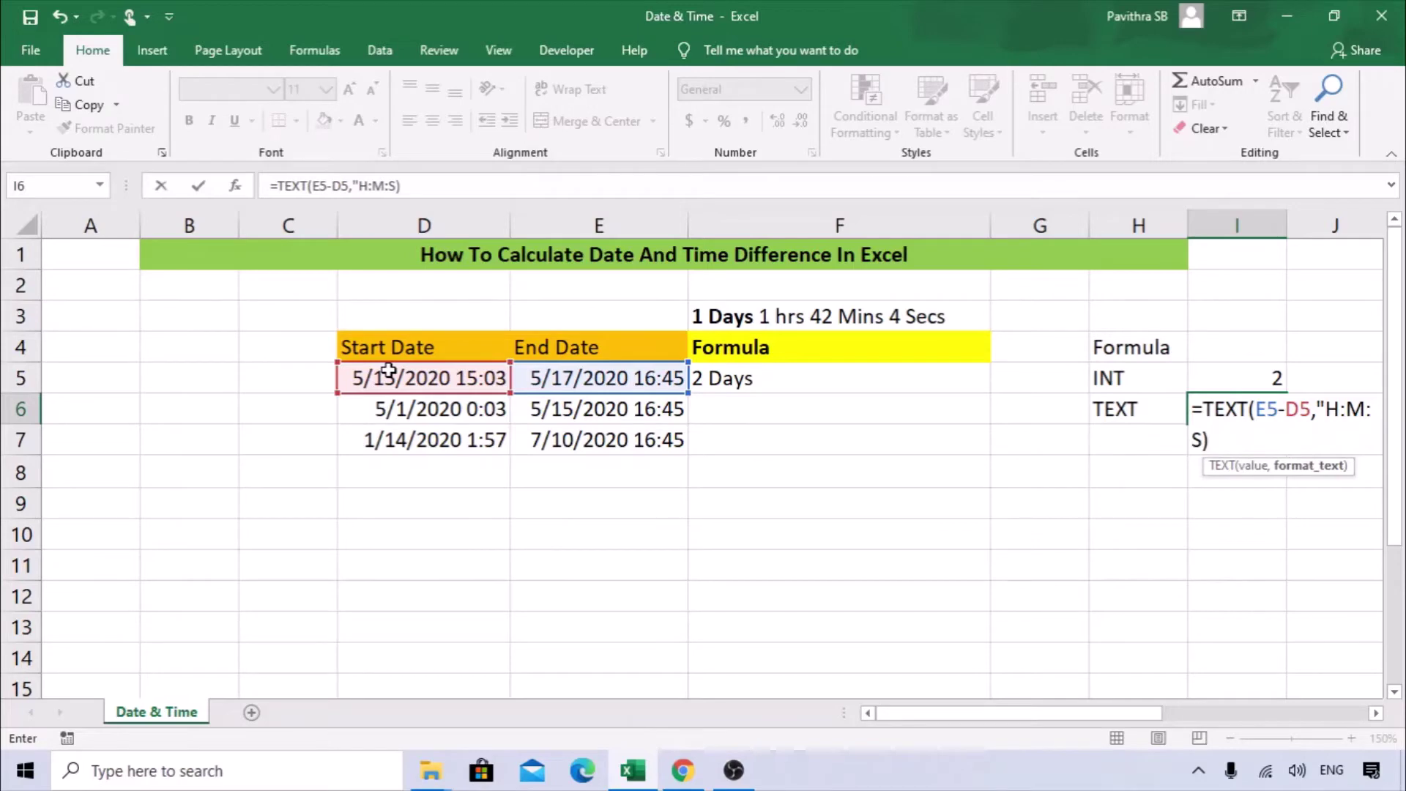
key(BackSpace)
text(")
key(Return)
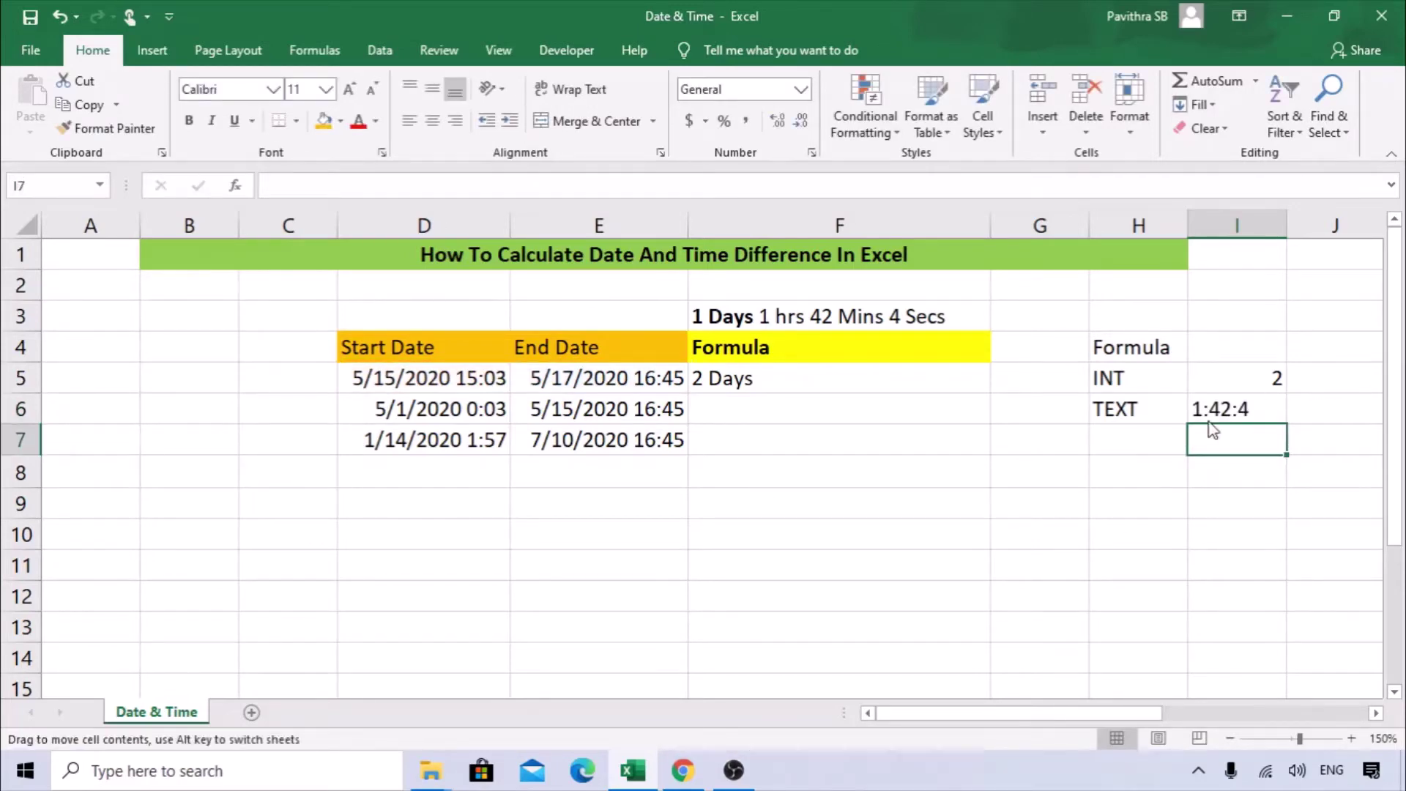
click(1217, 409)
- Copy the formula =INT(E5-D5)&" Days" from F5 and keep it as plain text in B10
click(817, 379)
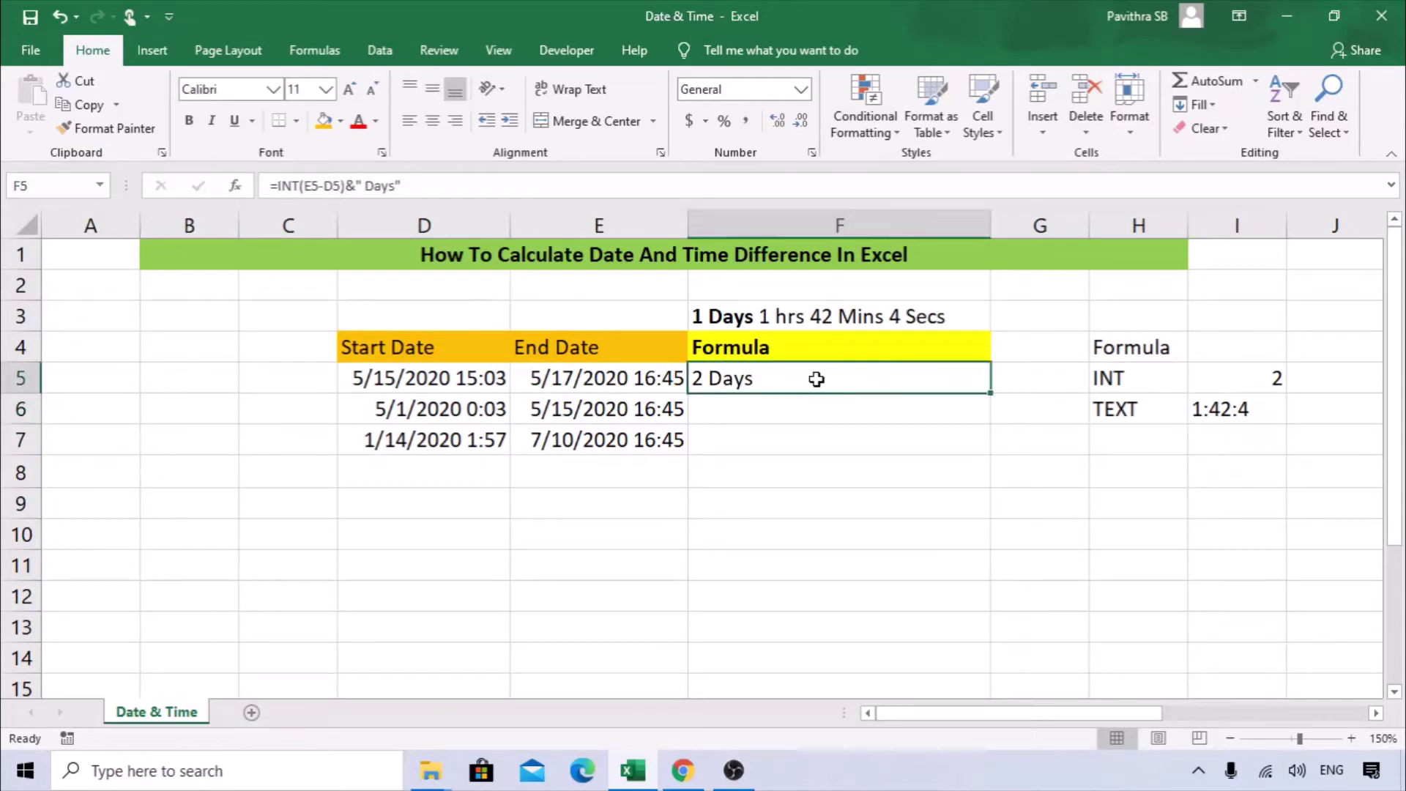
drag(407, 185, 269, 182)
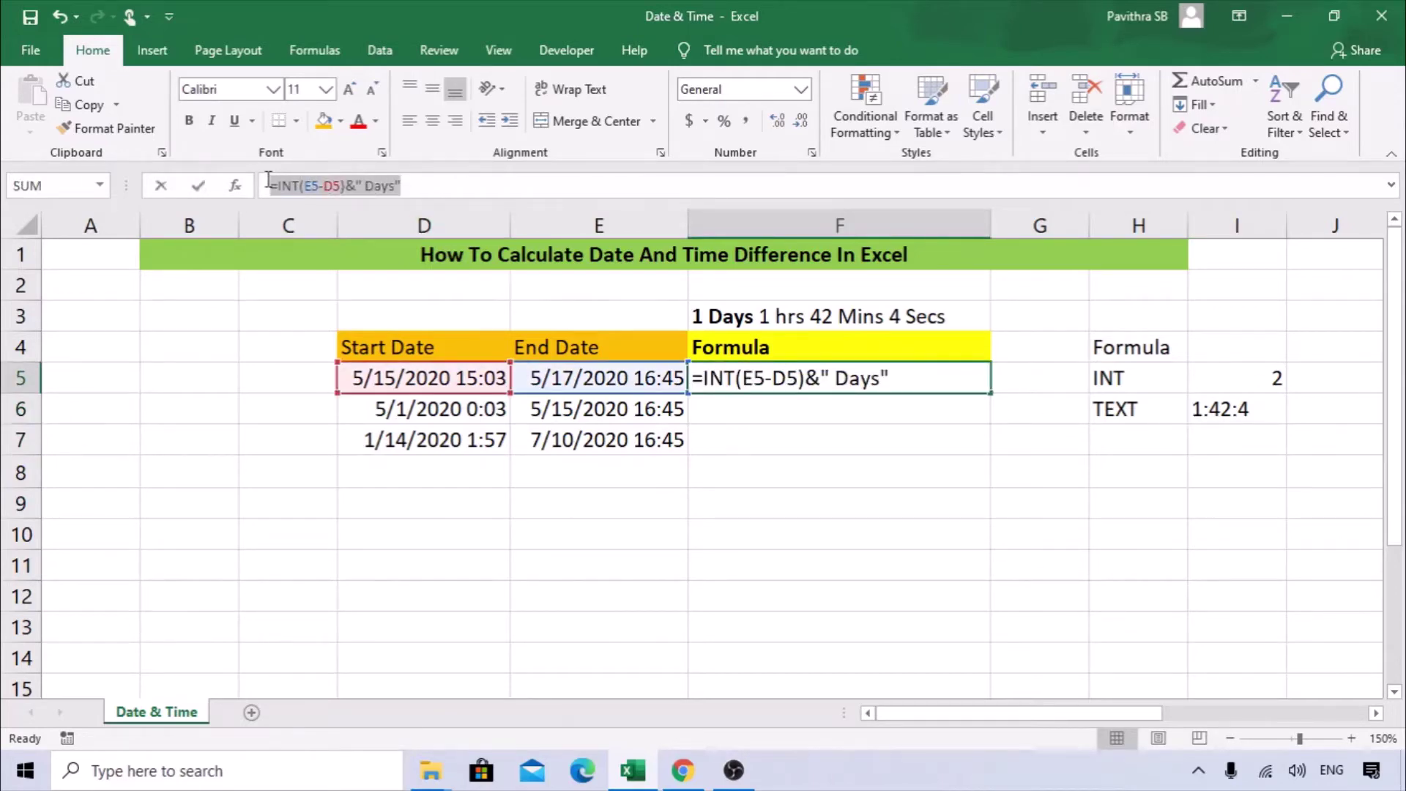
key(ctrl+c)
click(1063, 325)
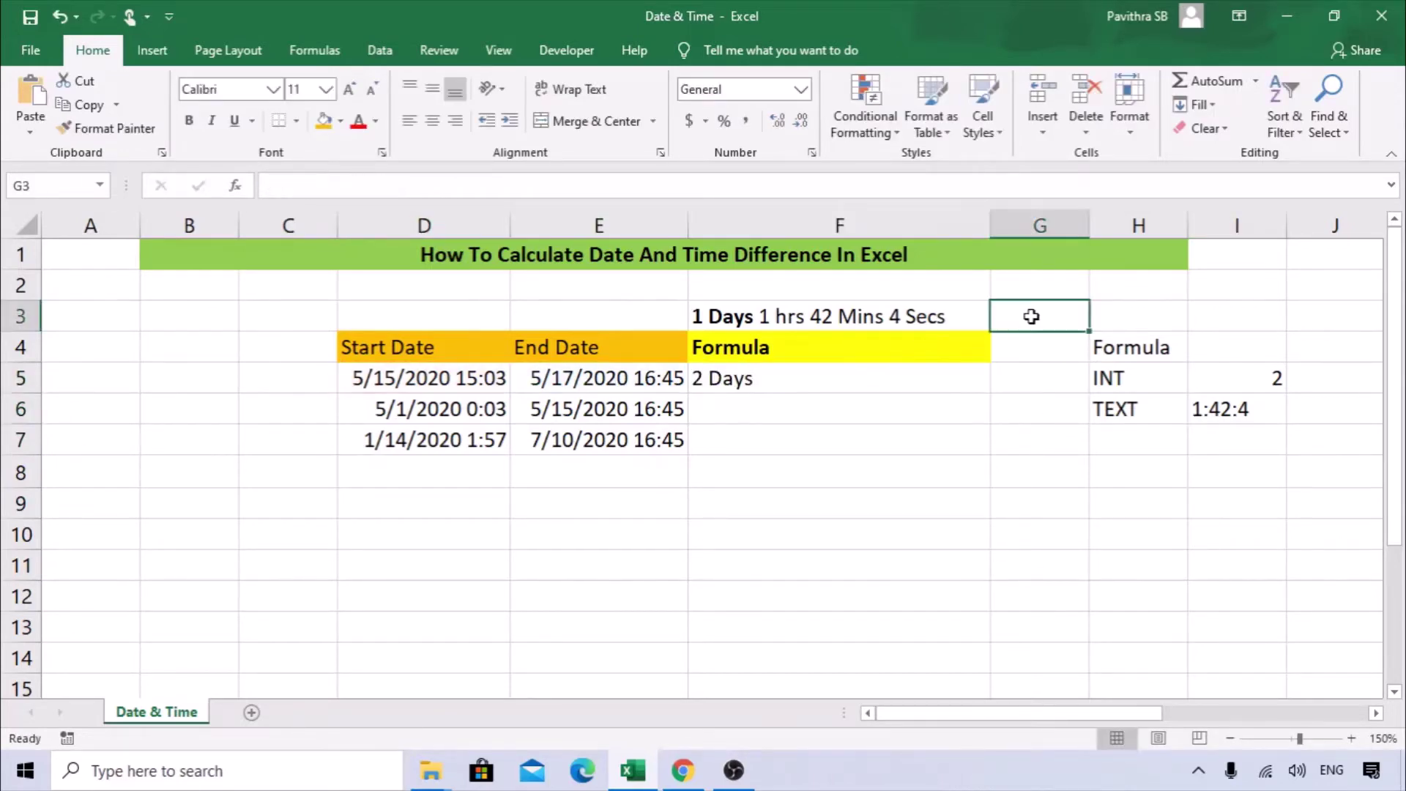
click(222, 546)
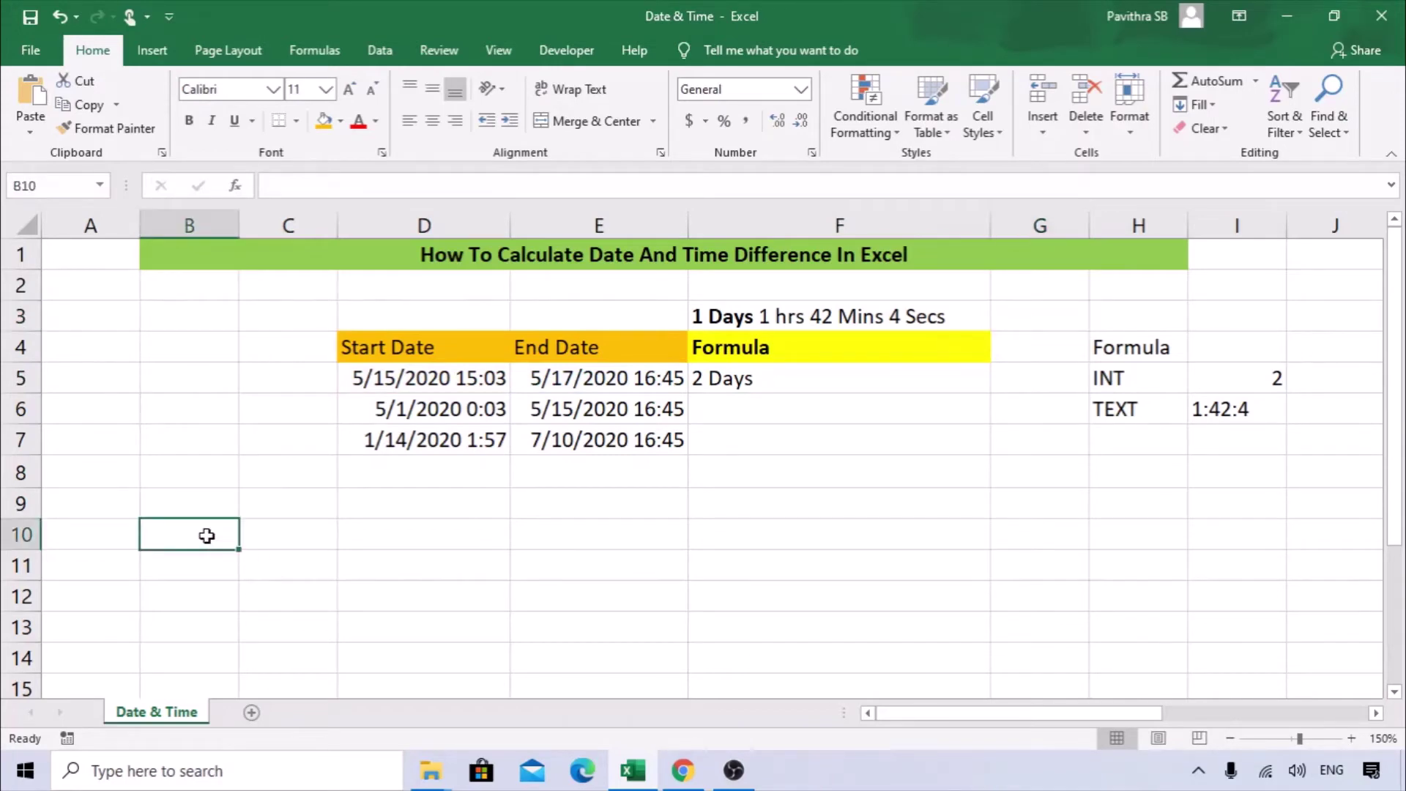
double_click(209, 537)
key(ctrl+v)
click(276, 601)
click(194, 537)
- Clear F5 and begin a TEXT formula there with E5-D5 as its value argument
click(761, 384)
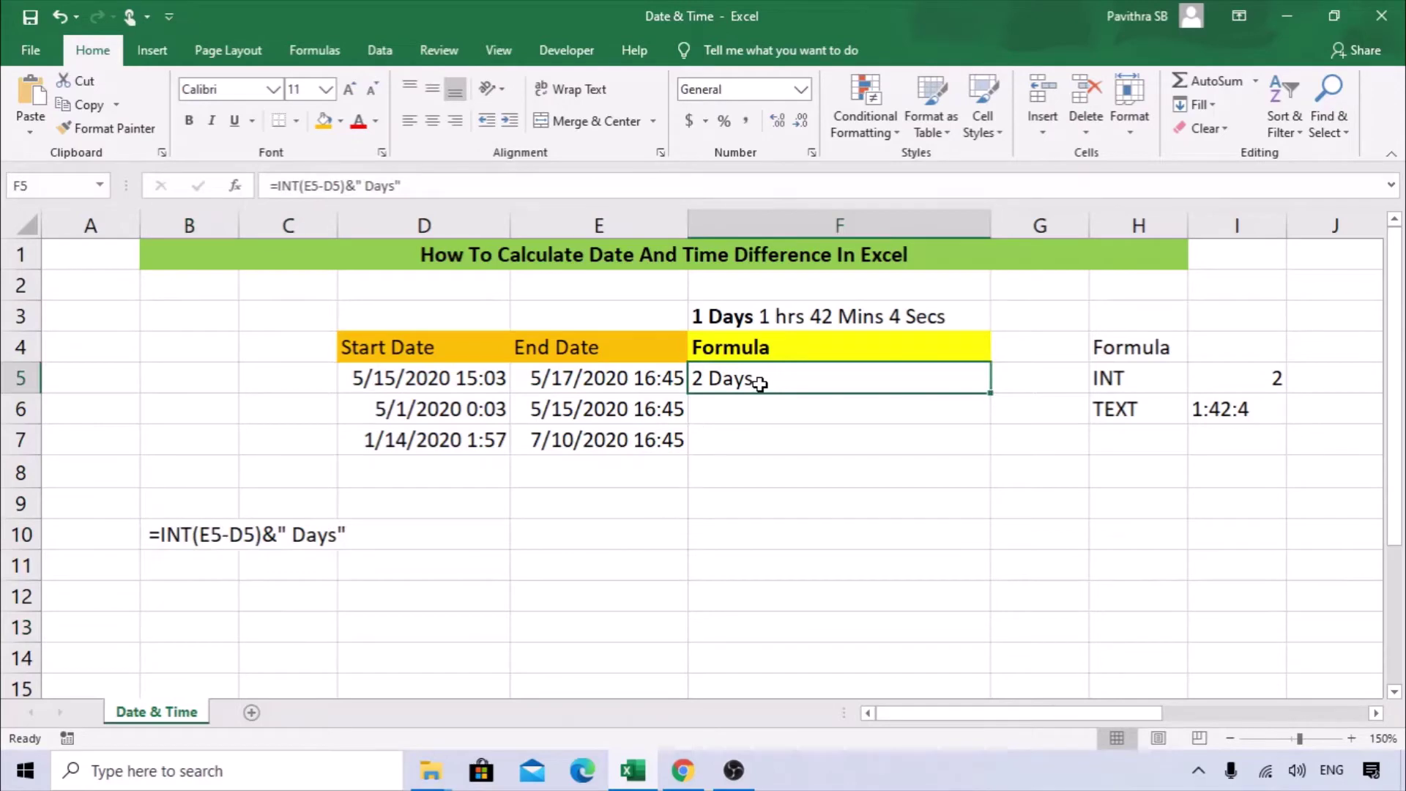
key(Delete)
text(=TEXT)
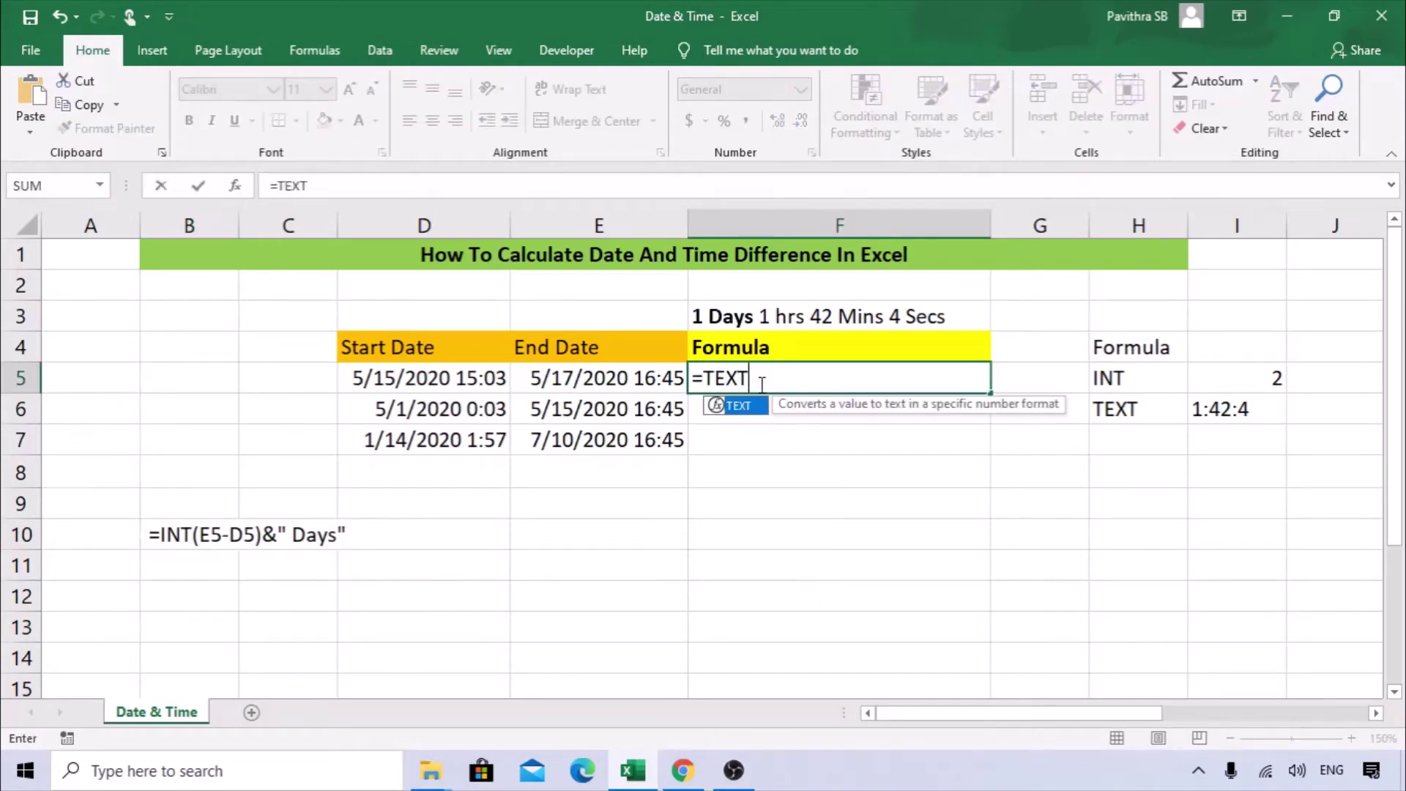
text(()
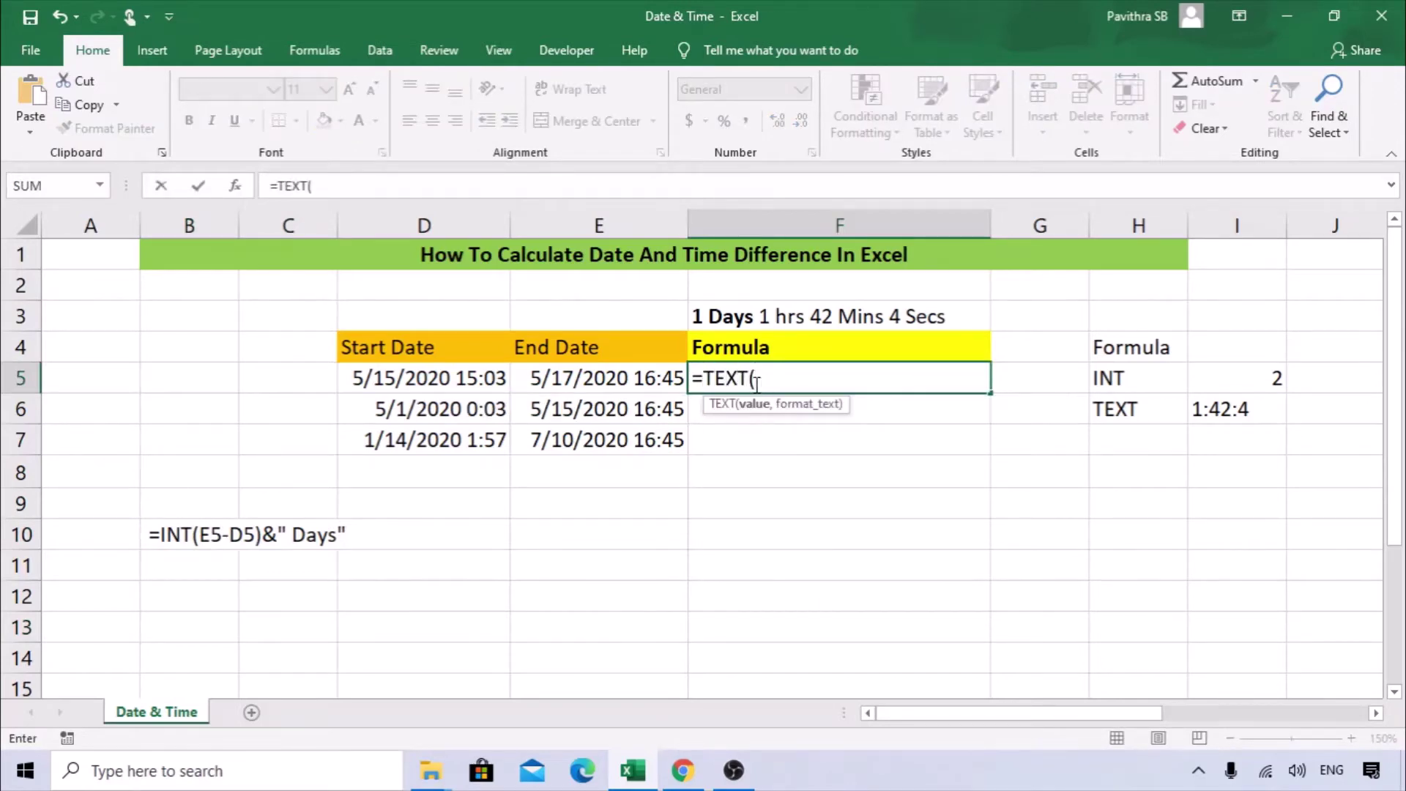
click(608, 380)
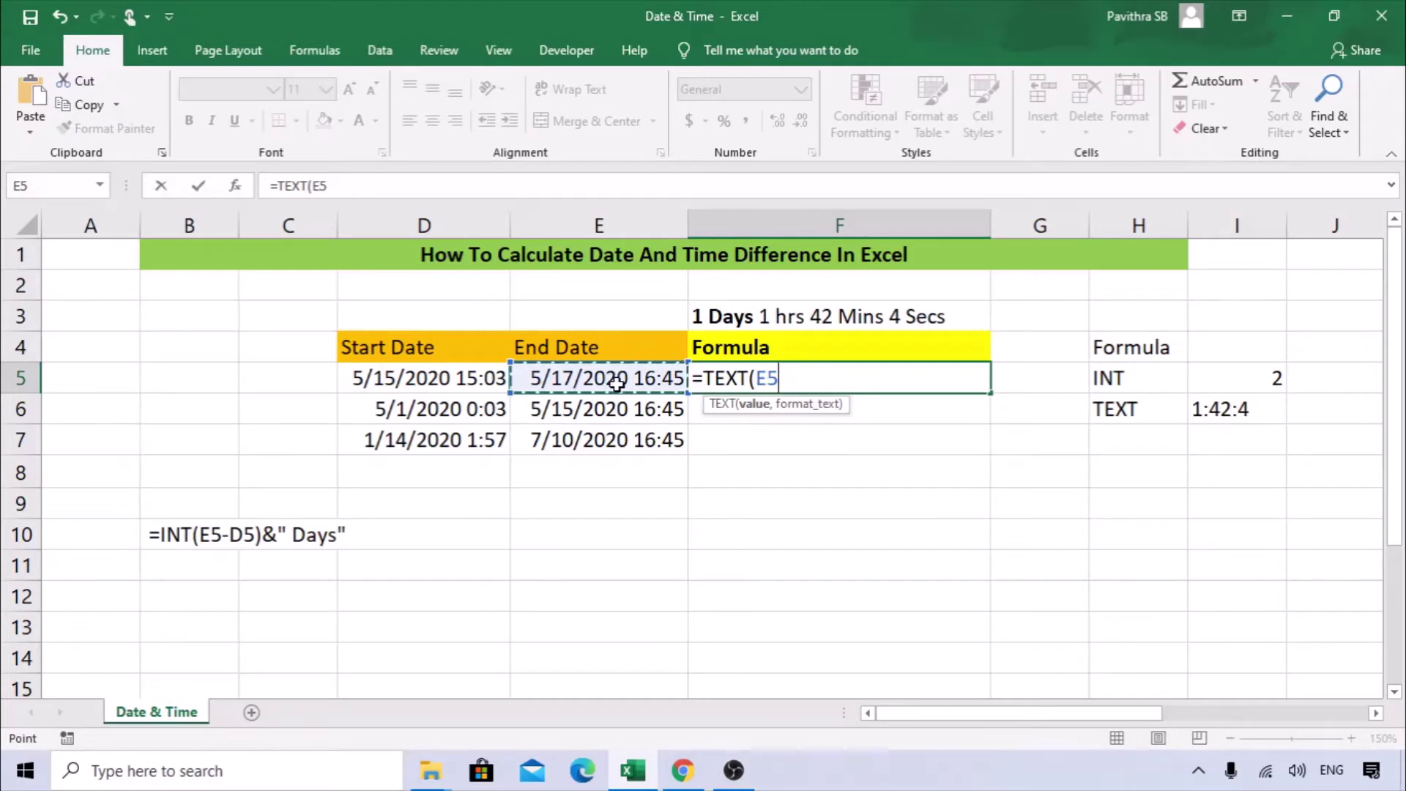
text(-)
click(439, 386)
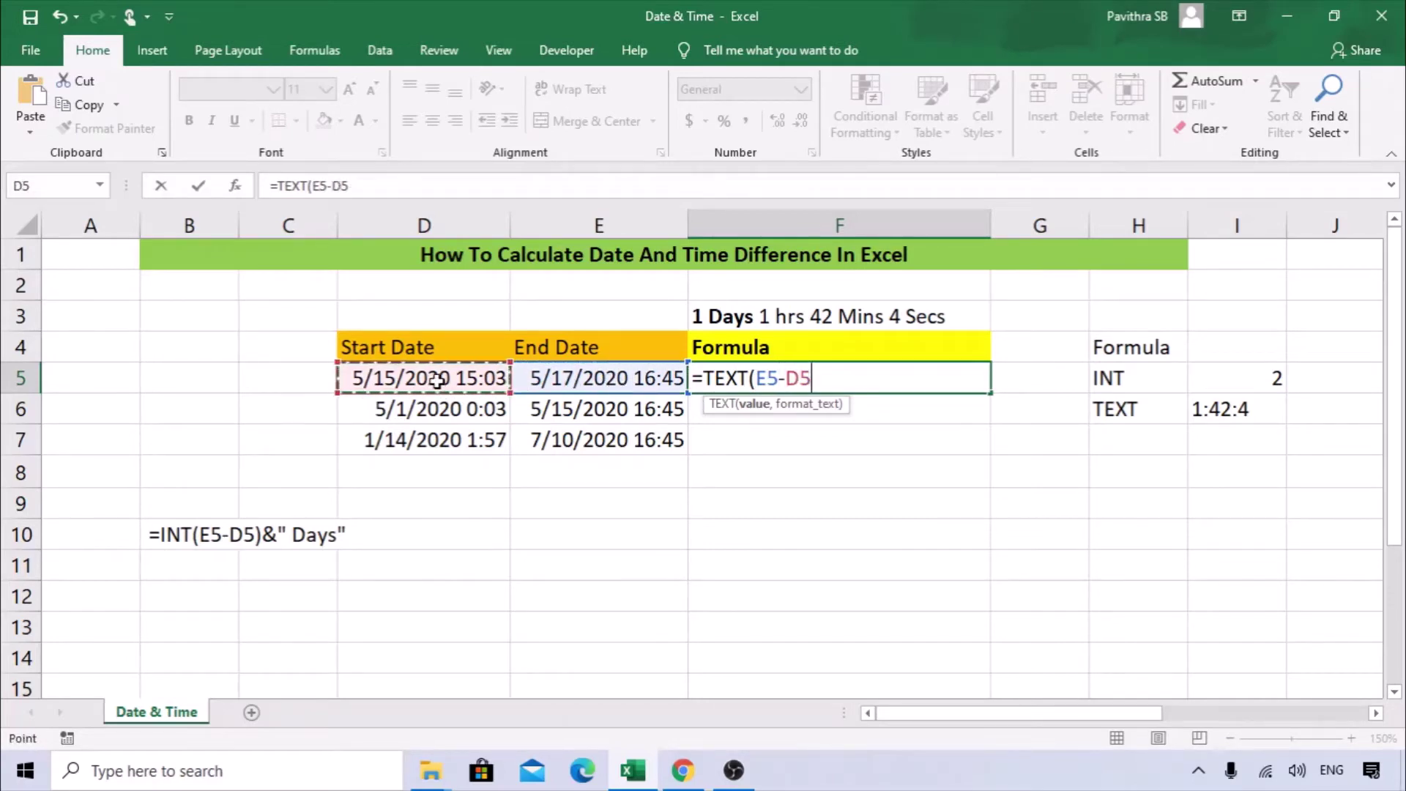
- Finish F5's TEXT formula with the format "H:M:S" and commit it
text(,)
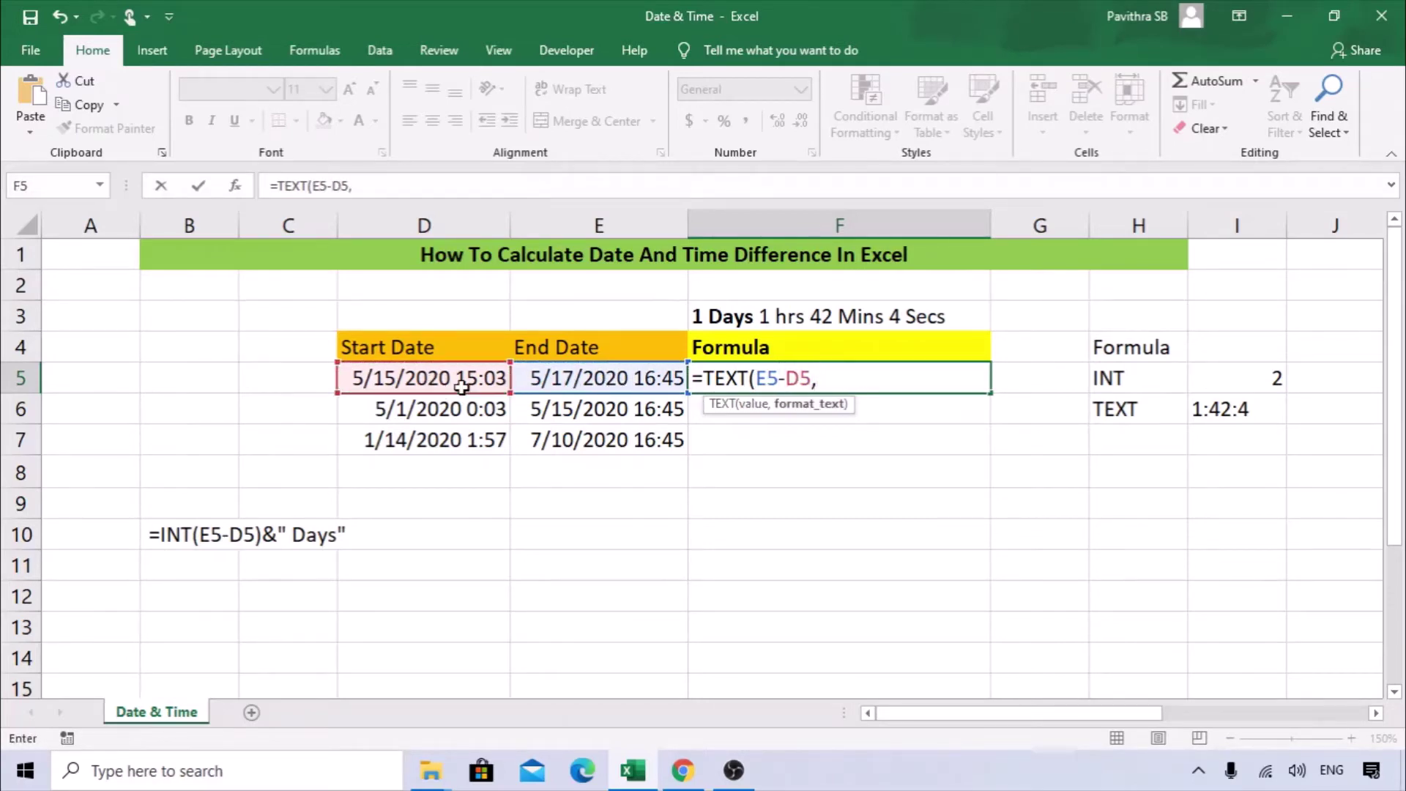
text("H:M:S)
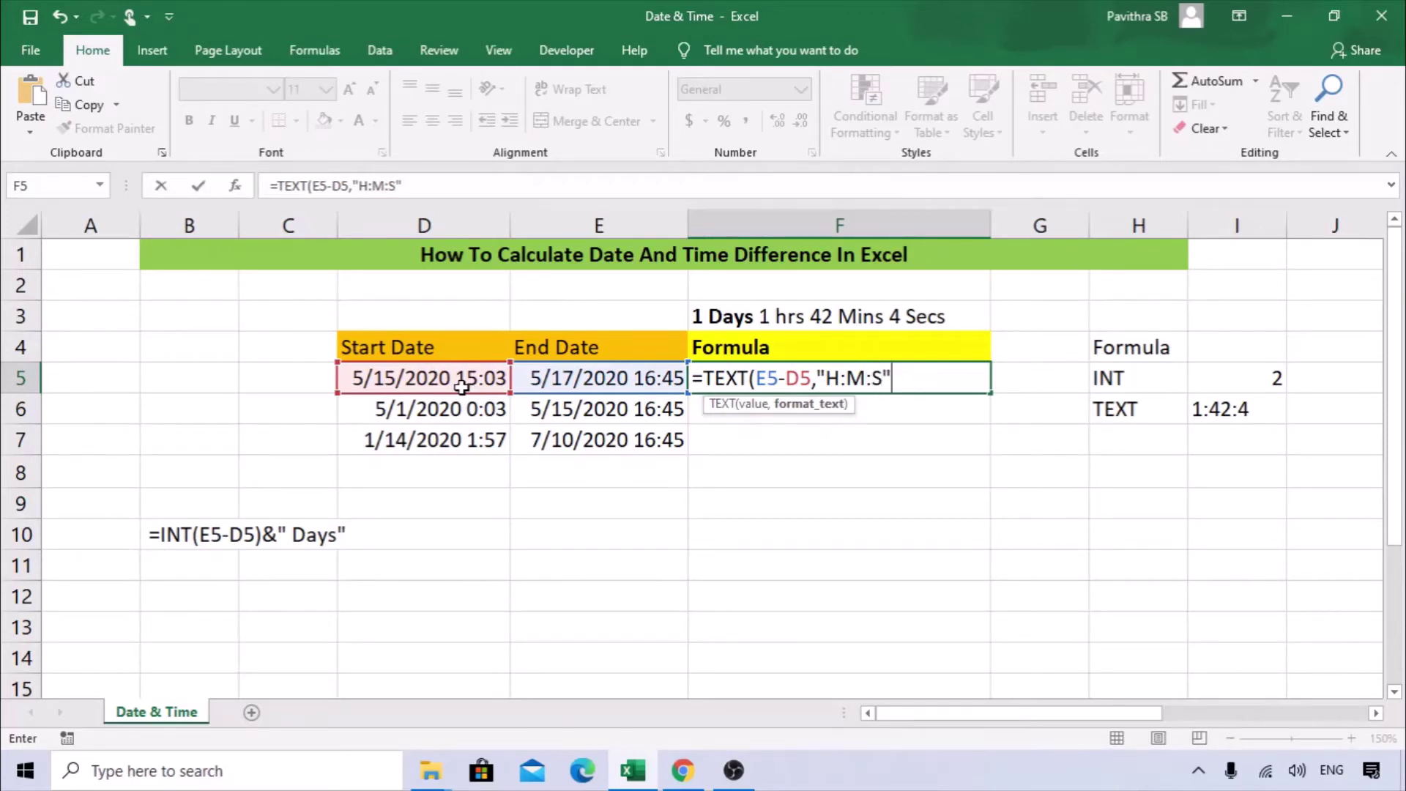
text("))
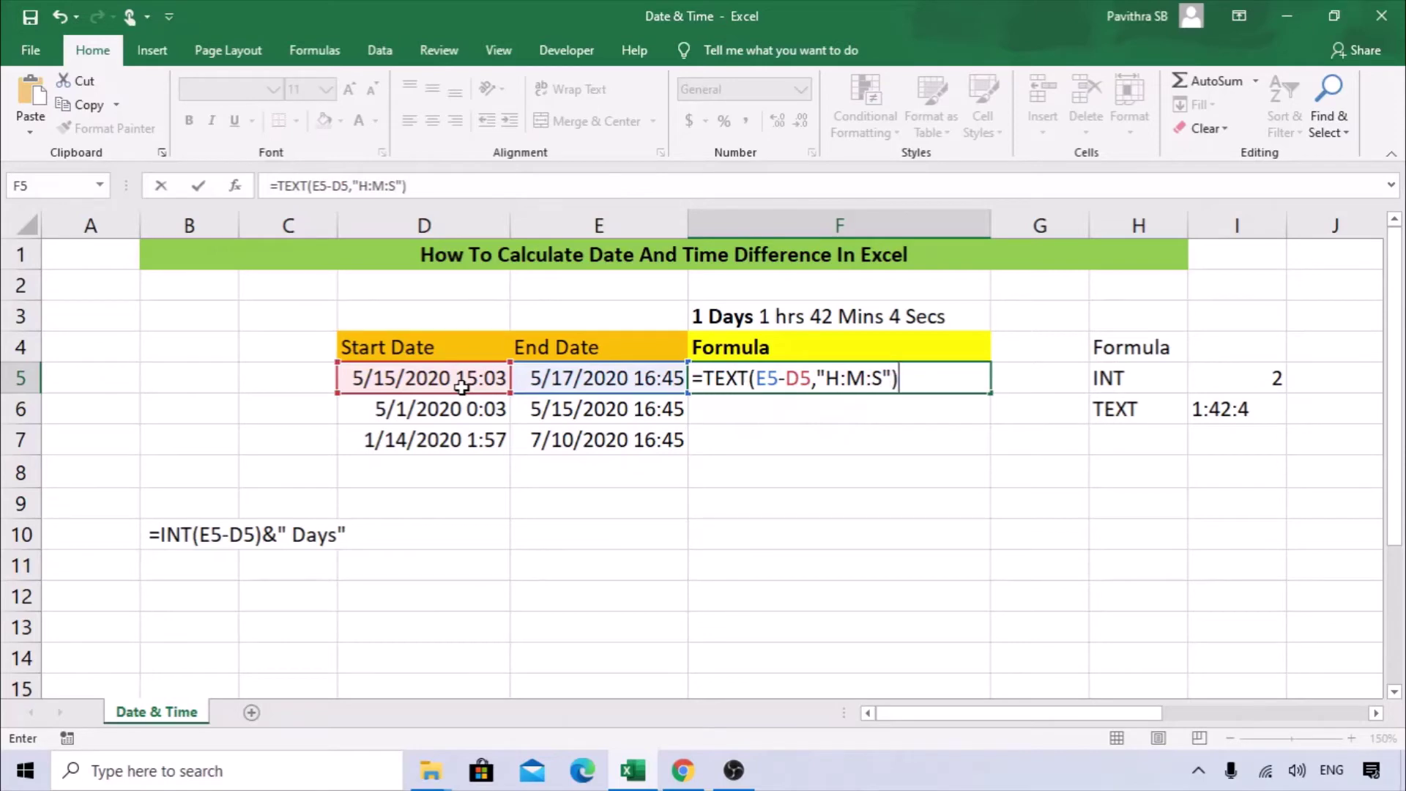
key(Return)
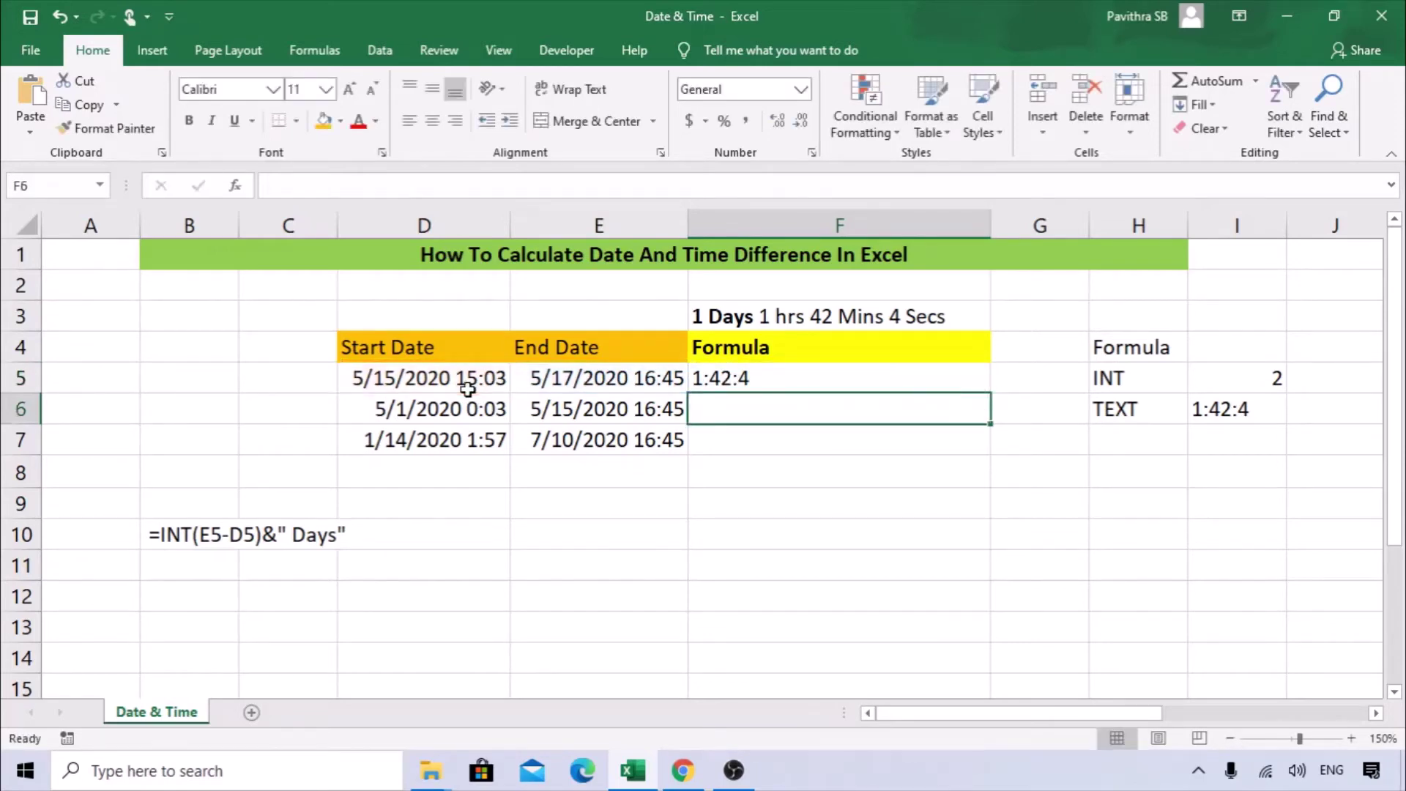
click(797, 366)
- Change the hour of the end time in E5 to 5 PM, keeping the date, minutes and seconds
double_click(649, 375)
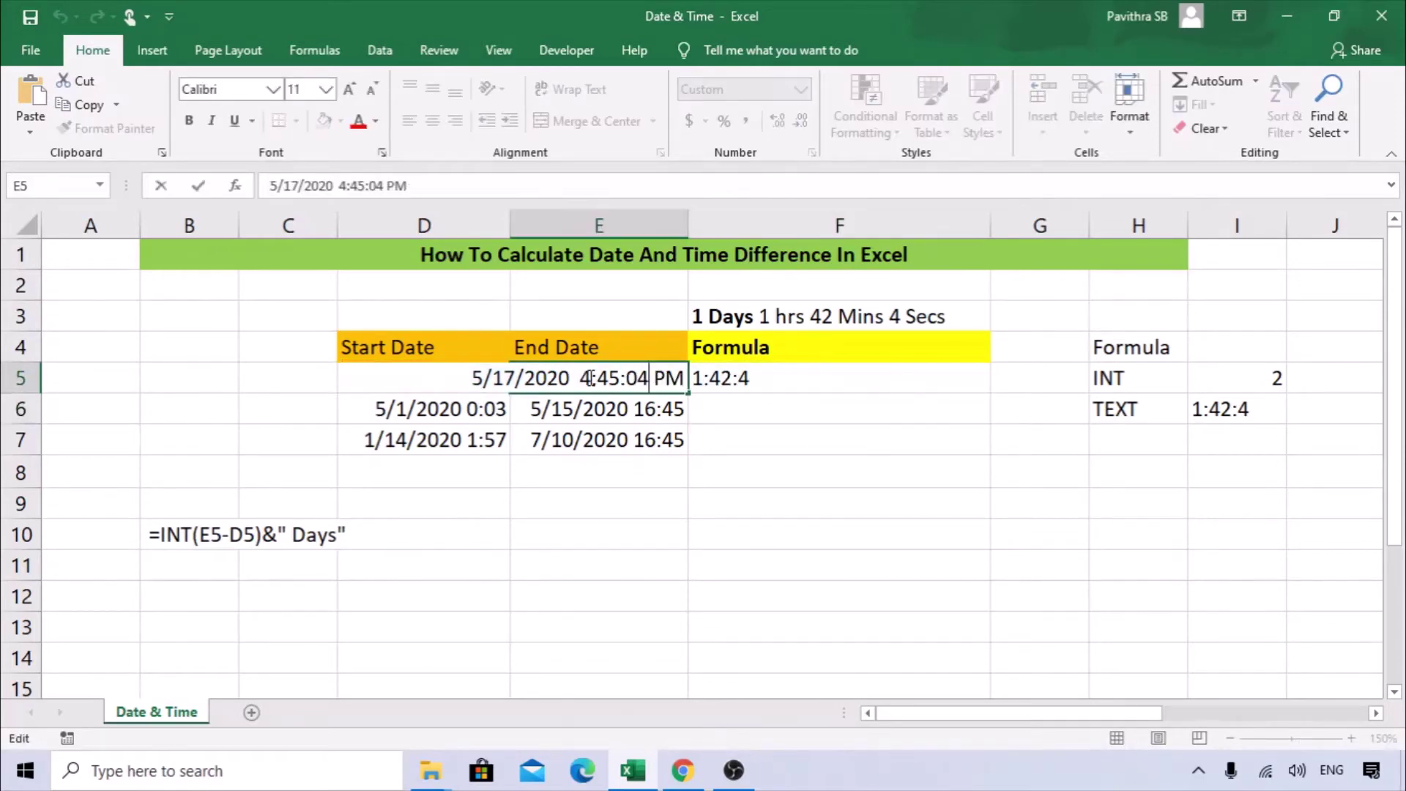
key(Escape)
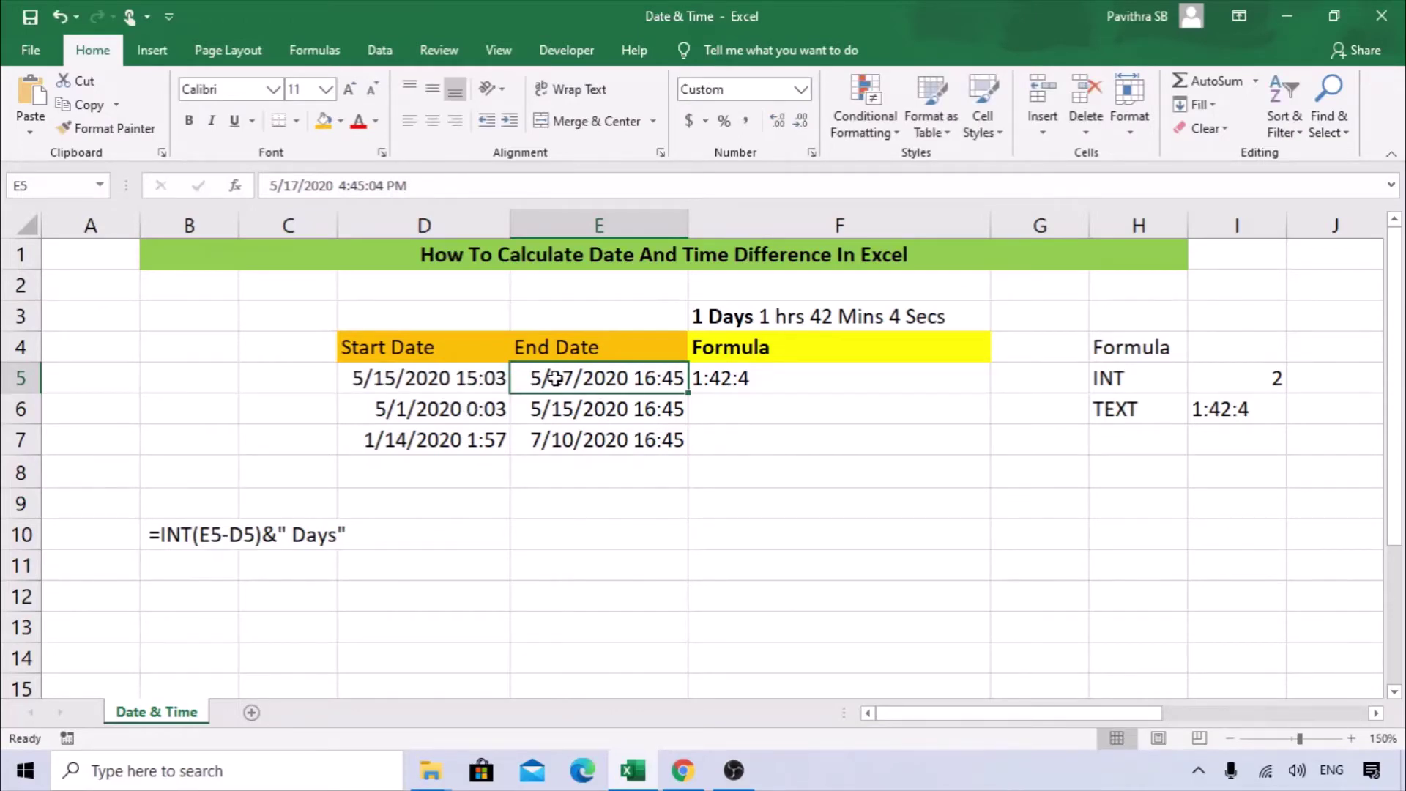
double_click(639, 374)
click(592, 375)
key(shift+End)
key(End)
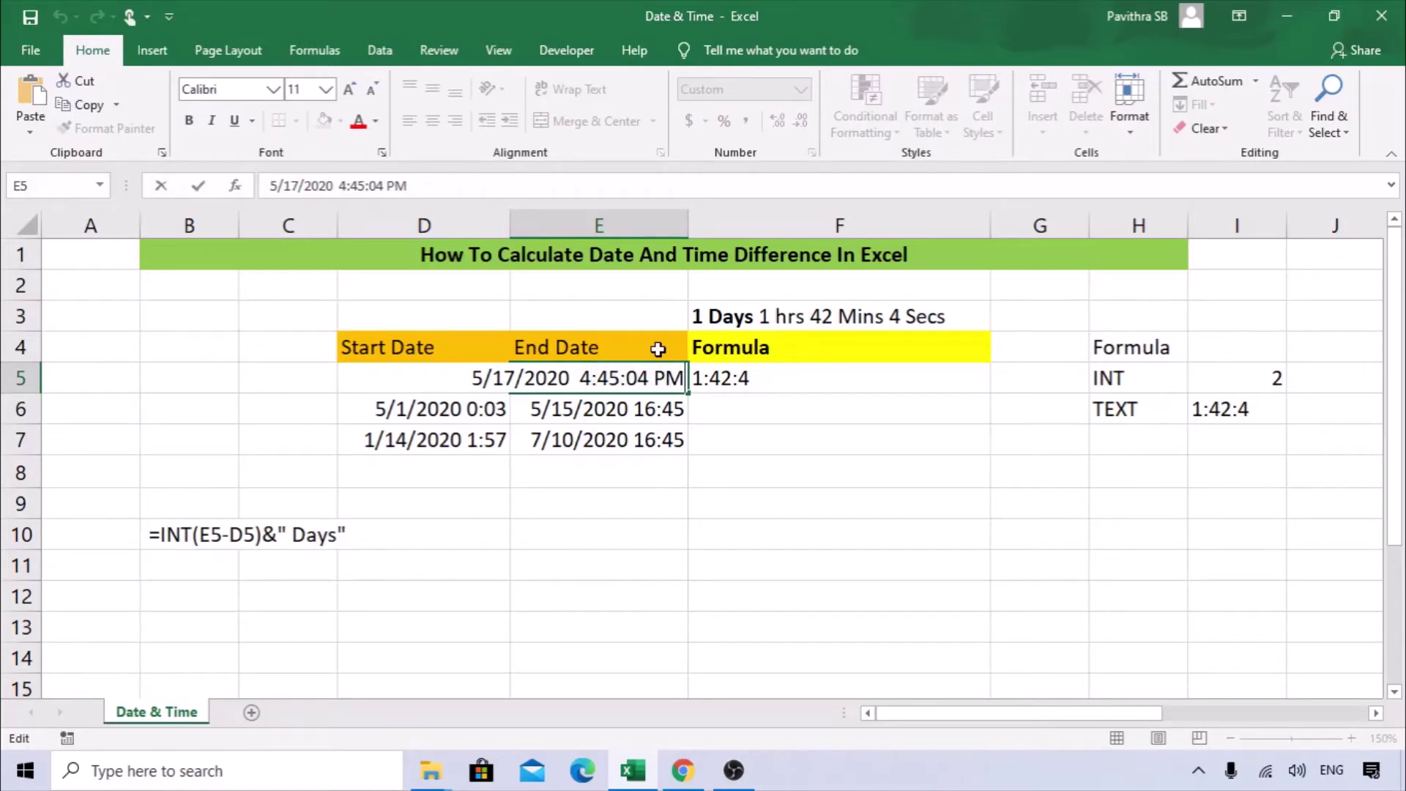
click(584, 374)
key(BackSpace)
text(5)
key(Return)
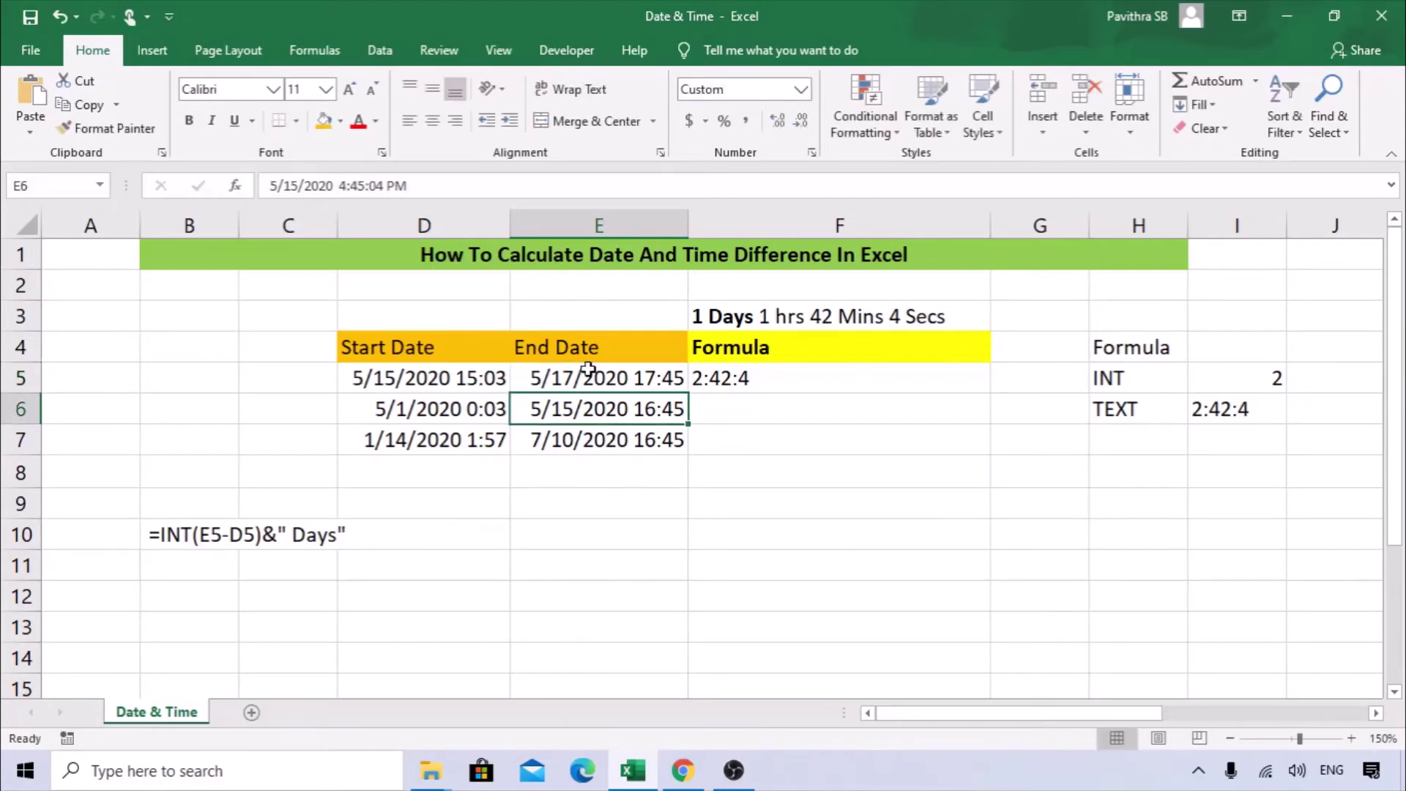
- Compare the TEXT result in F5 and the INT result in I5 with the sample text in F3
click(771, 382)
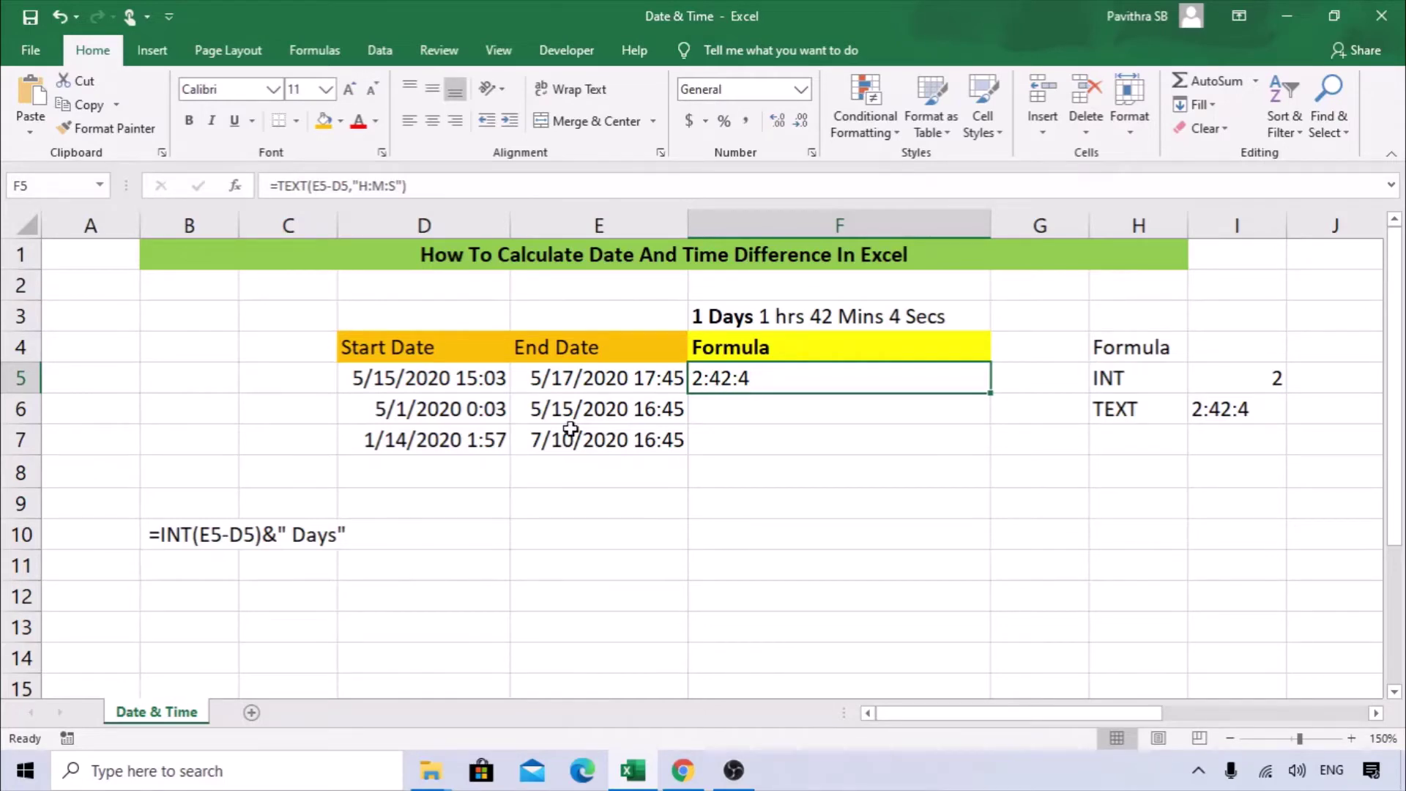
click(1293, 371)
click(1273, 369)
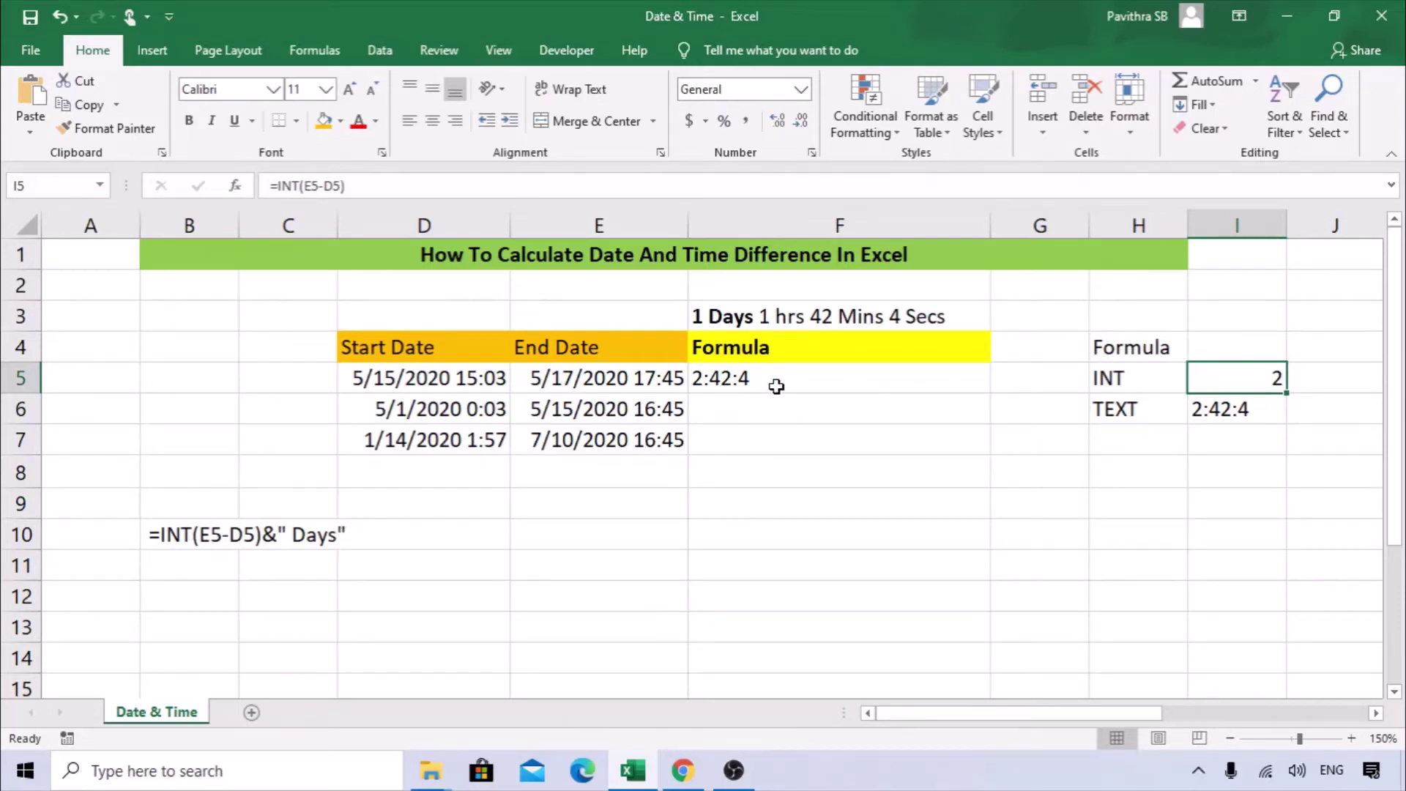
click(791, 316)
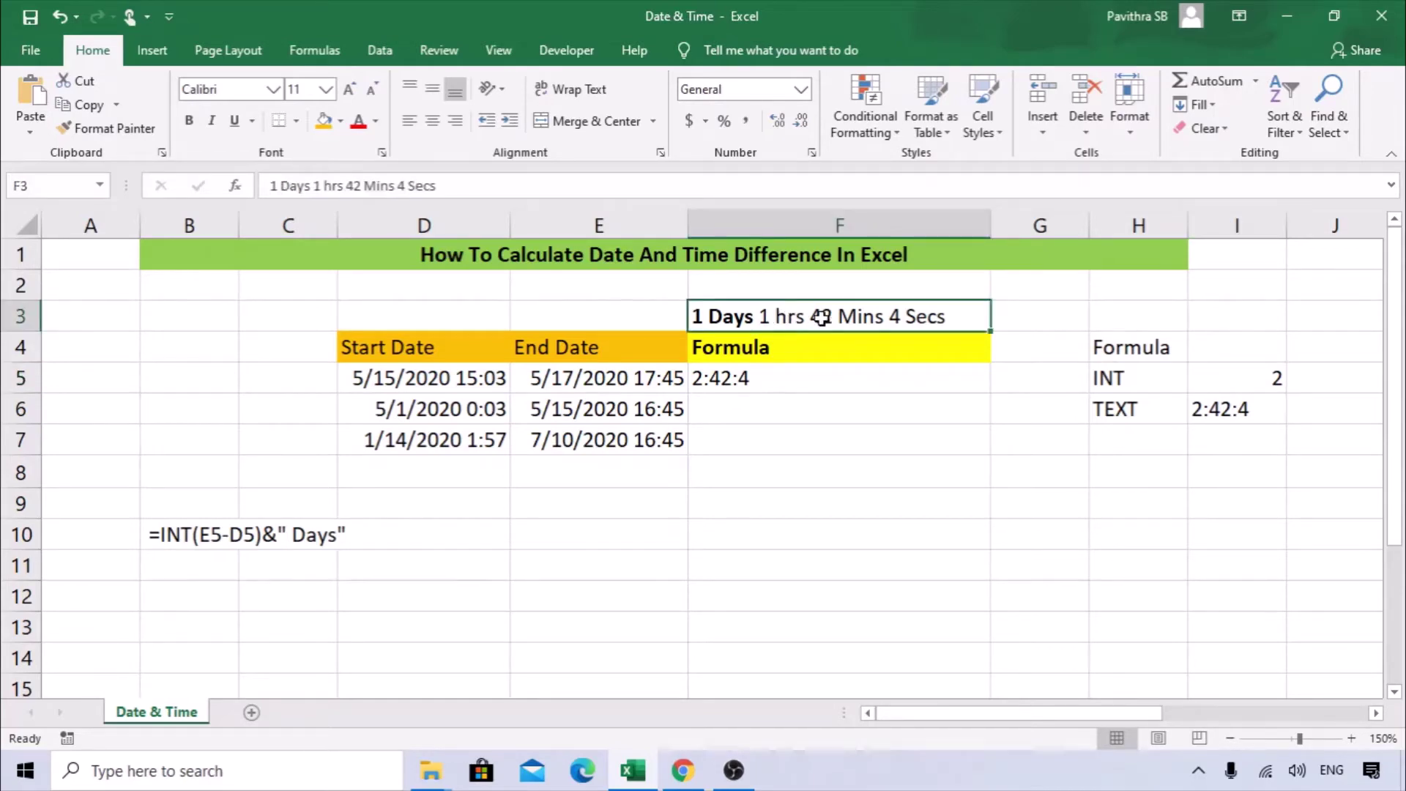
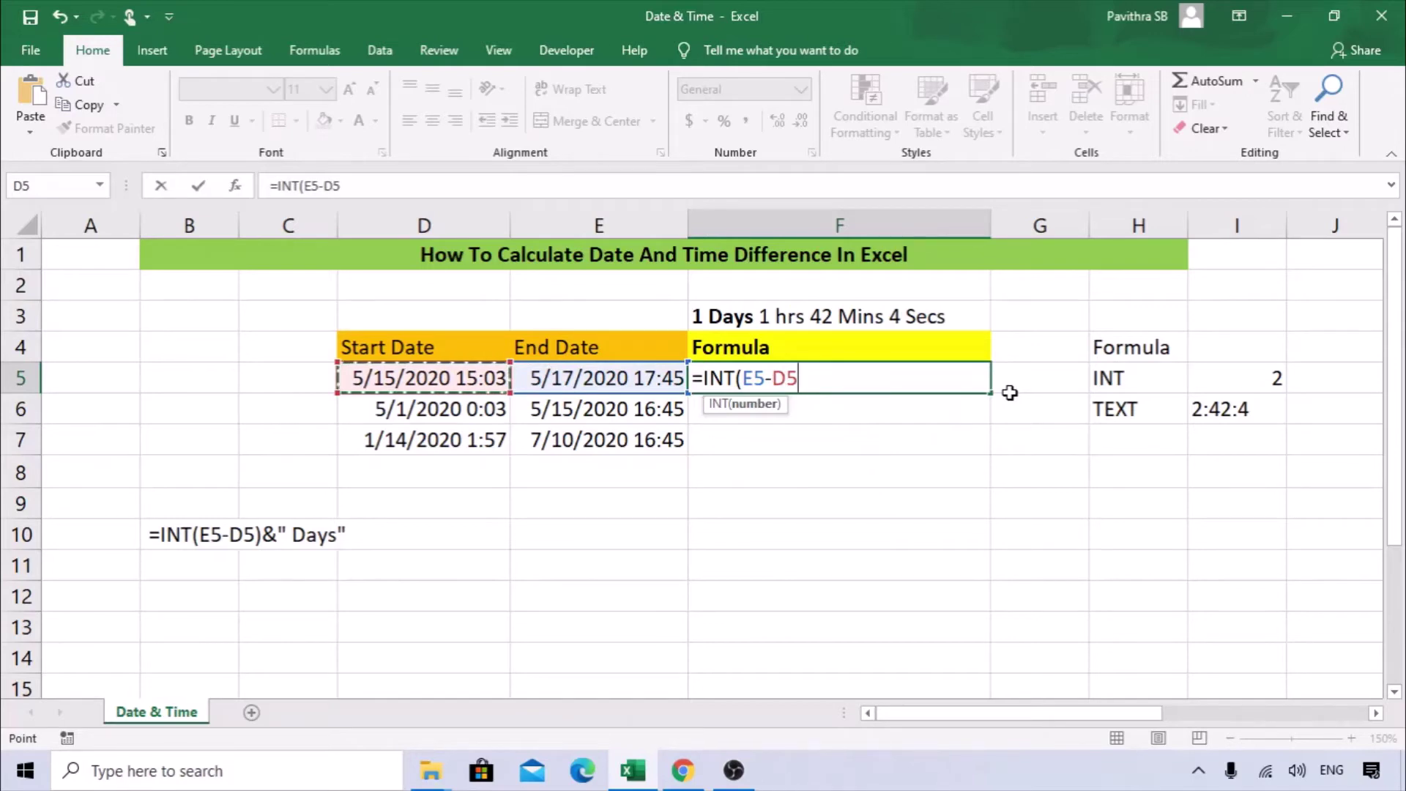
- Close the INT part of F5's formula and join the text " Days" to it, ending with an ampersand
text()&)
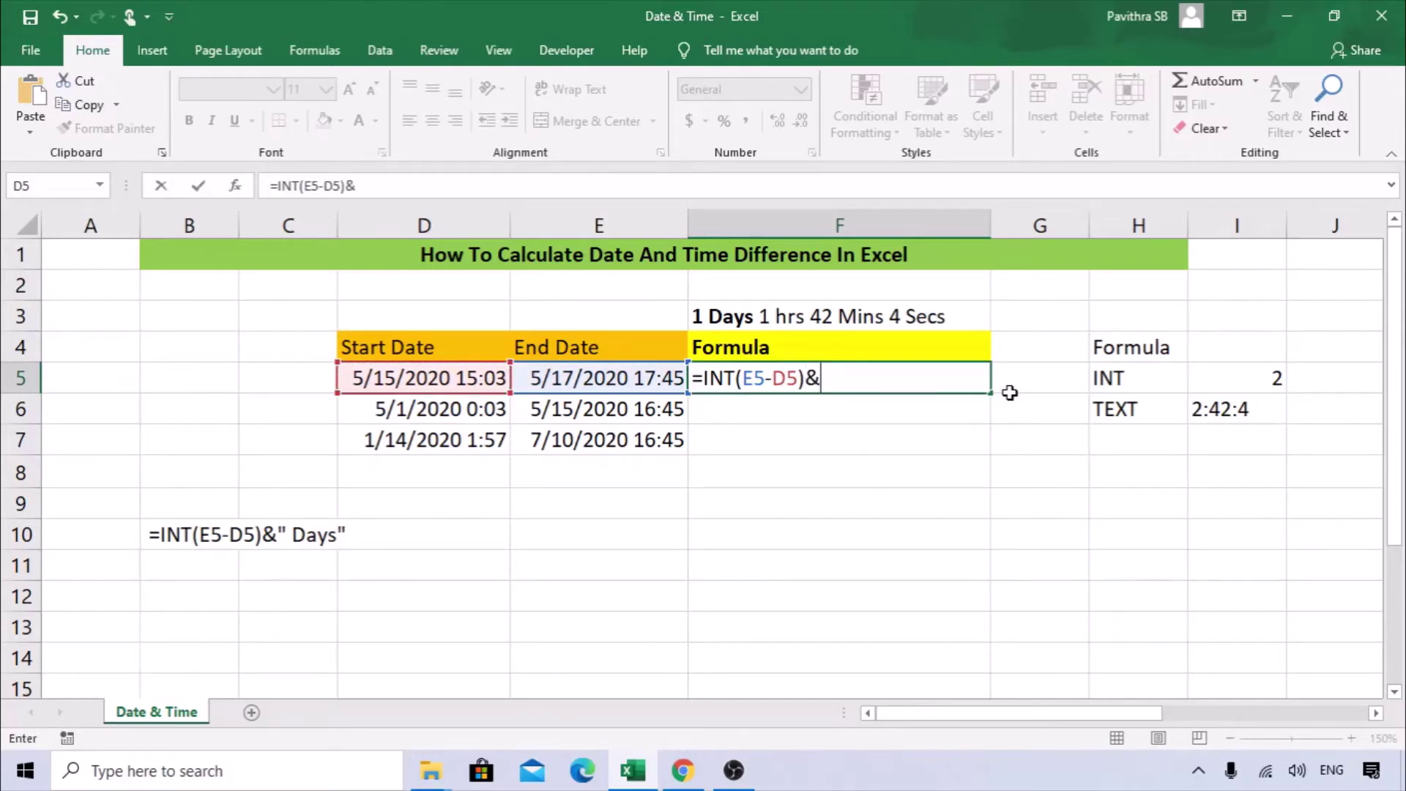
text(" dA)
key(BackSpace)
key(BackSpace)
text(Days"&)
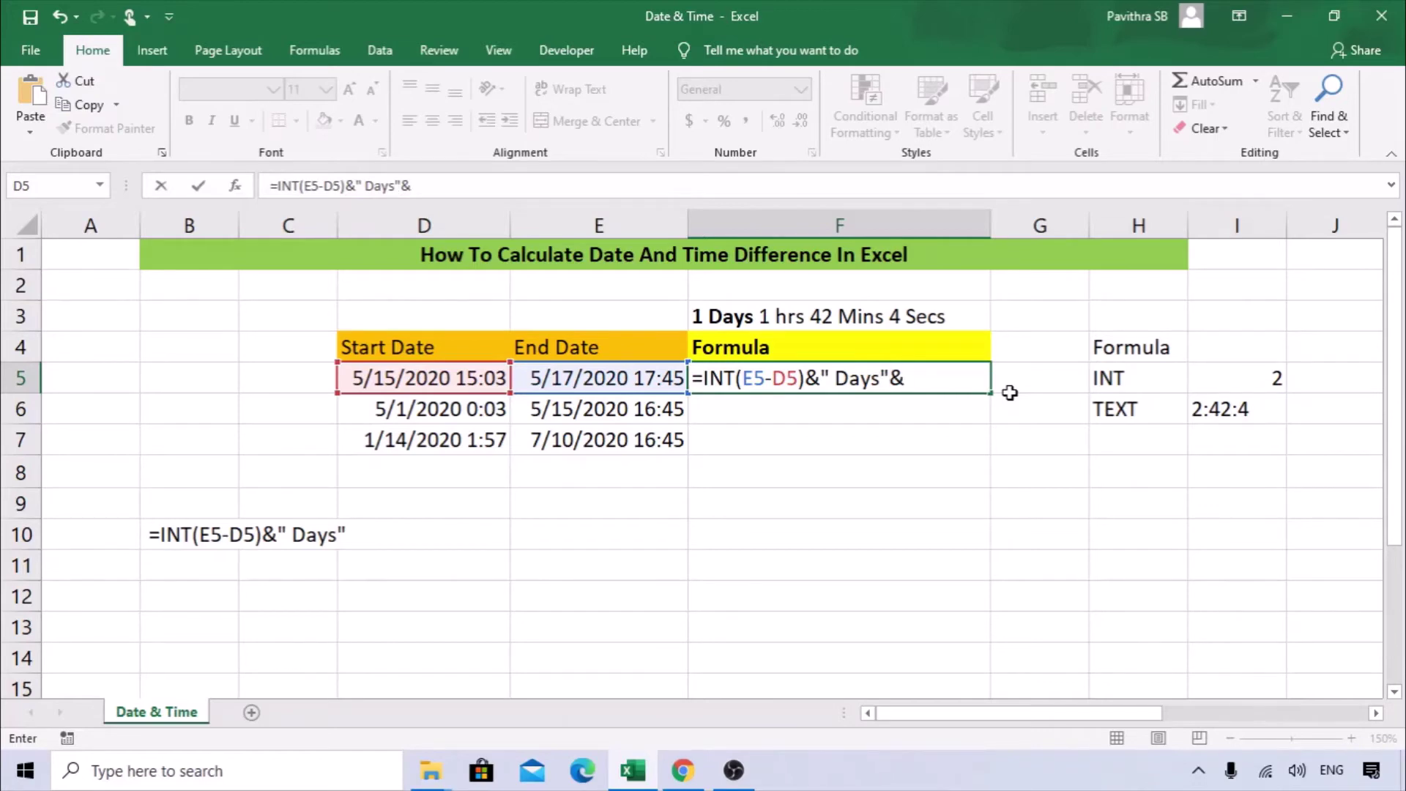
- Append TEXT(E5-D5,"H:M:S") to the formula in F5 and commit it
text(text)
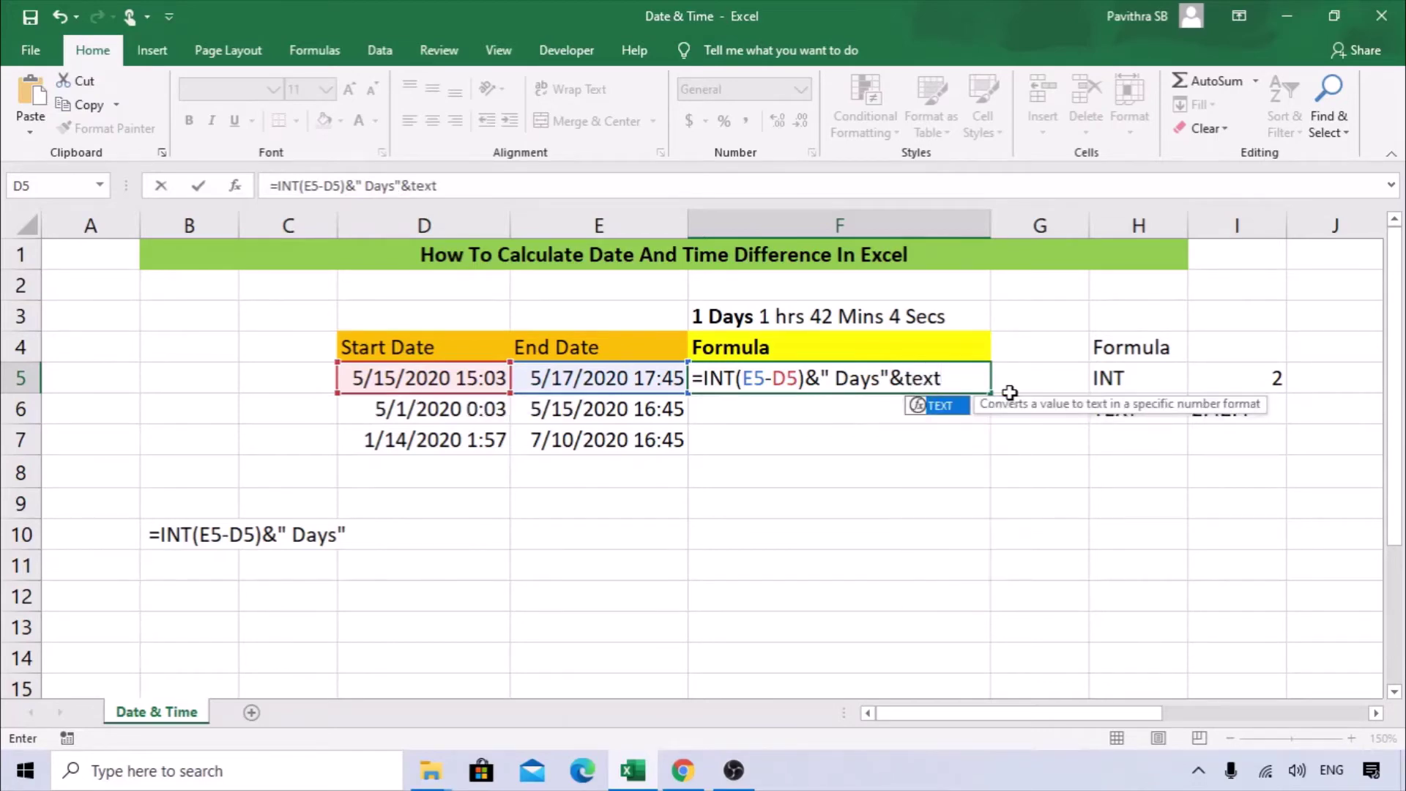
key(Tab)
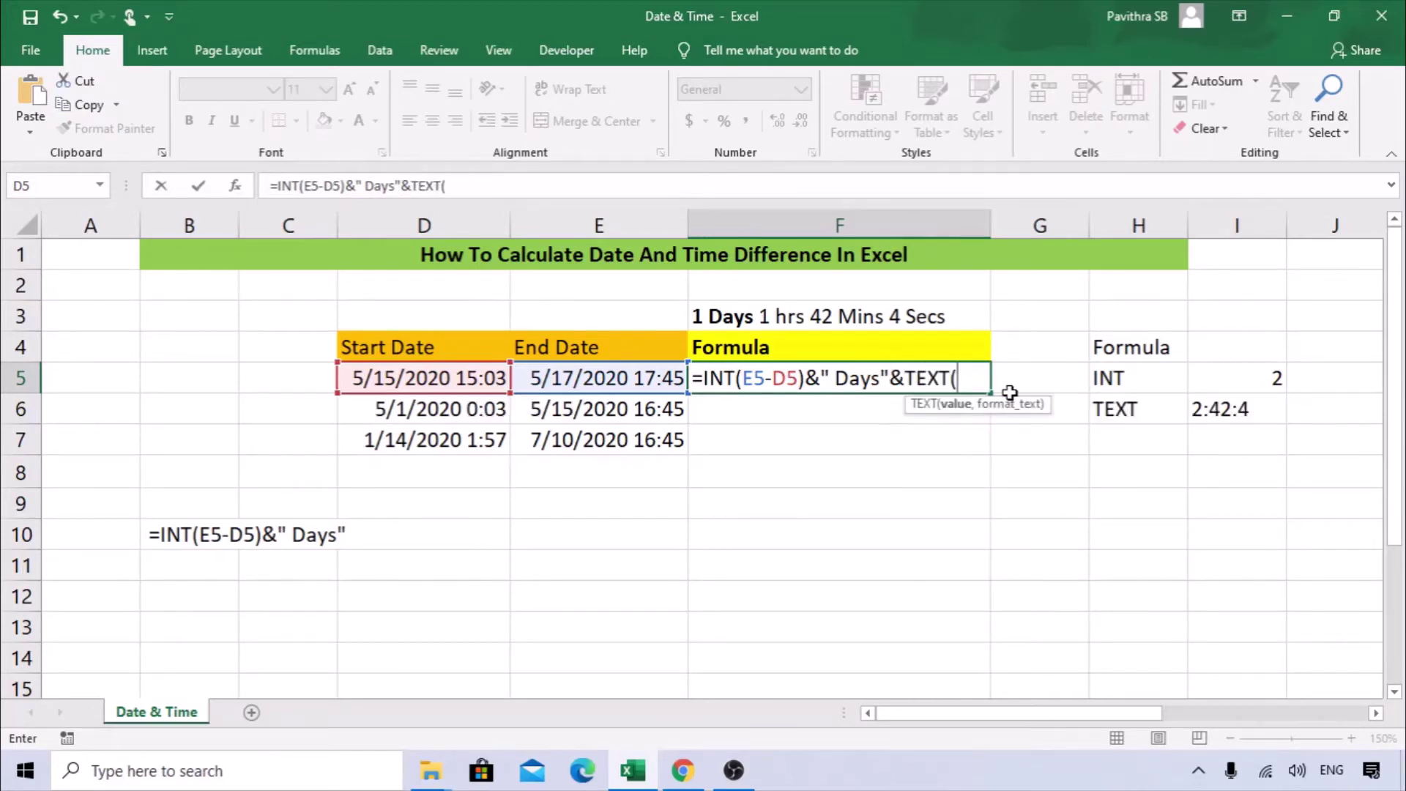
click(551, 379)
text(-)
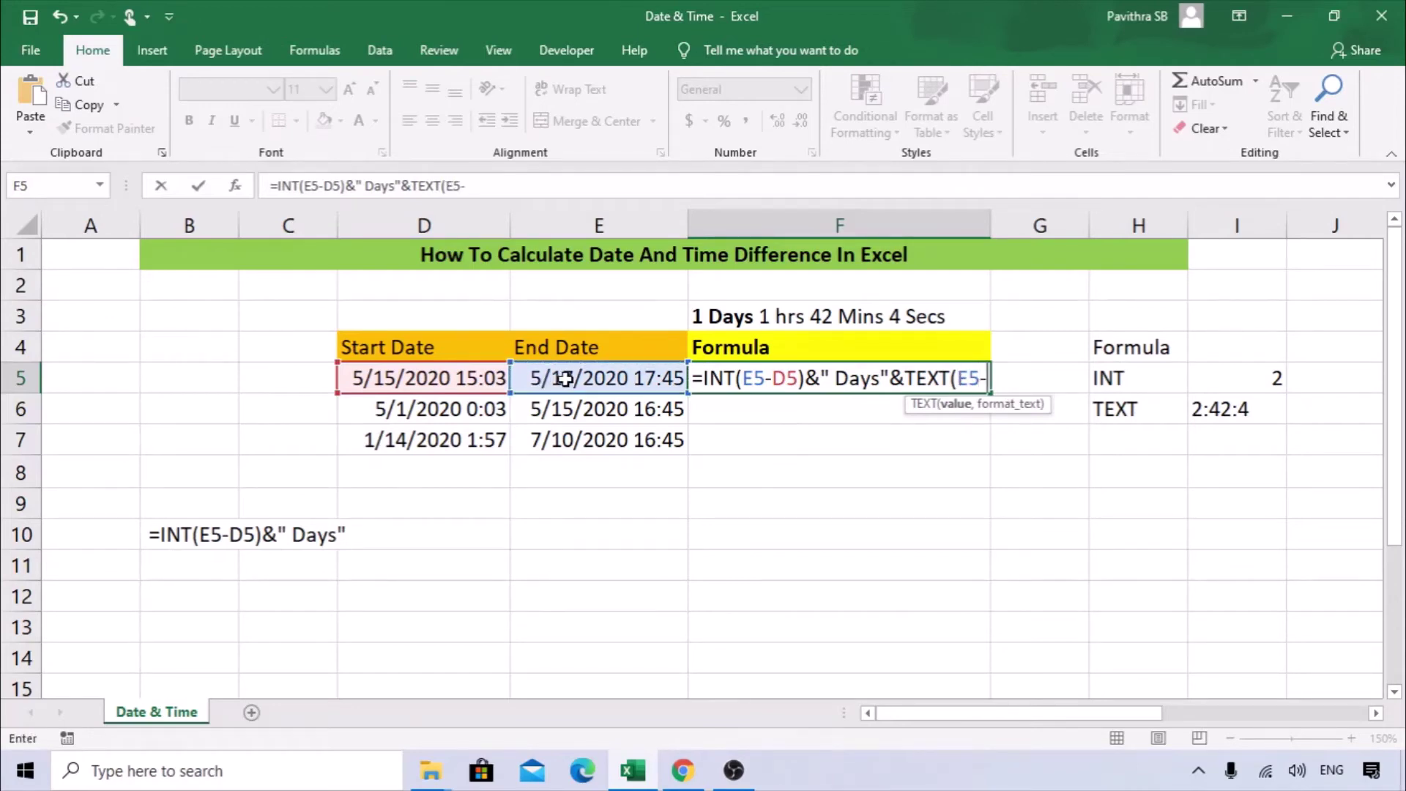
click(424, 378)
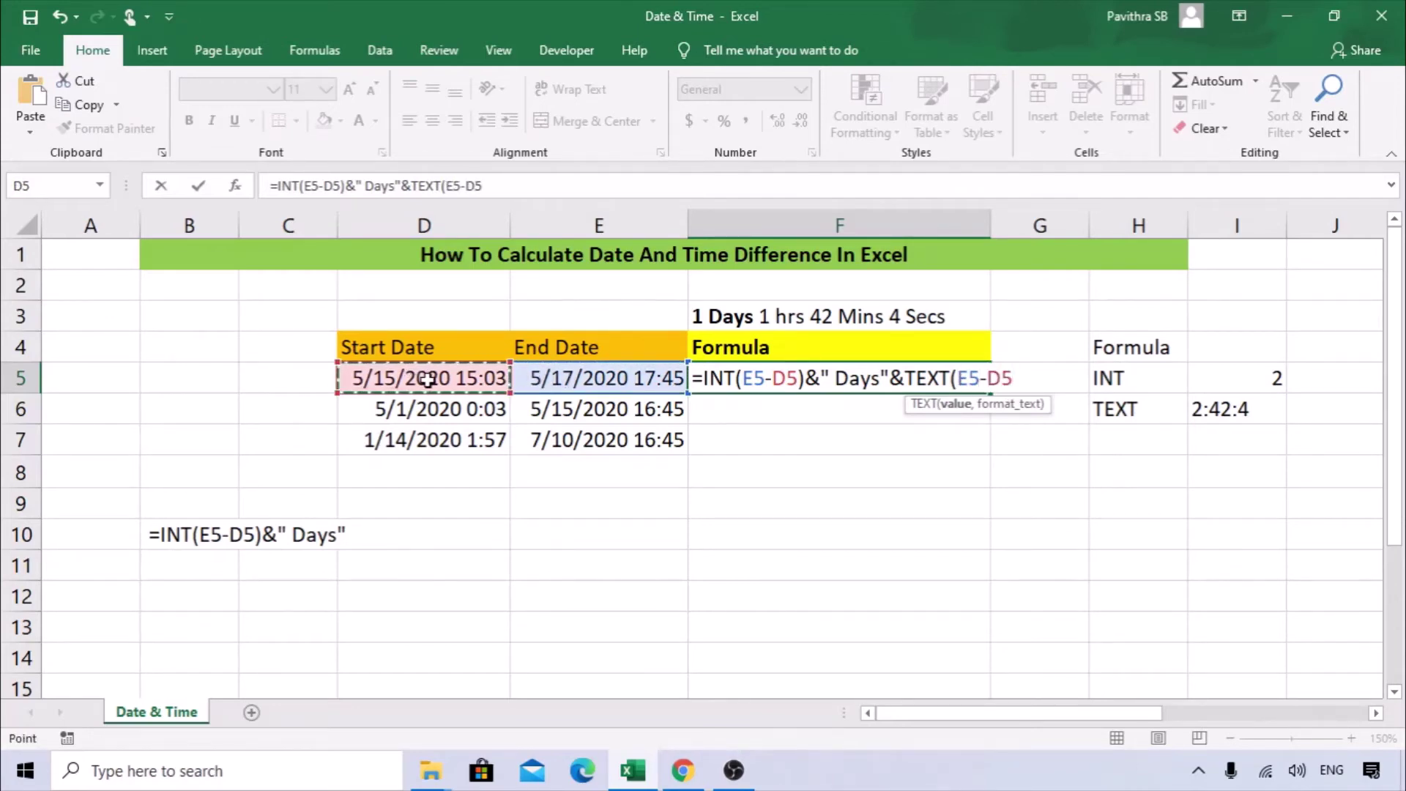
text(,)
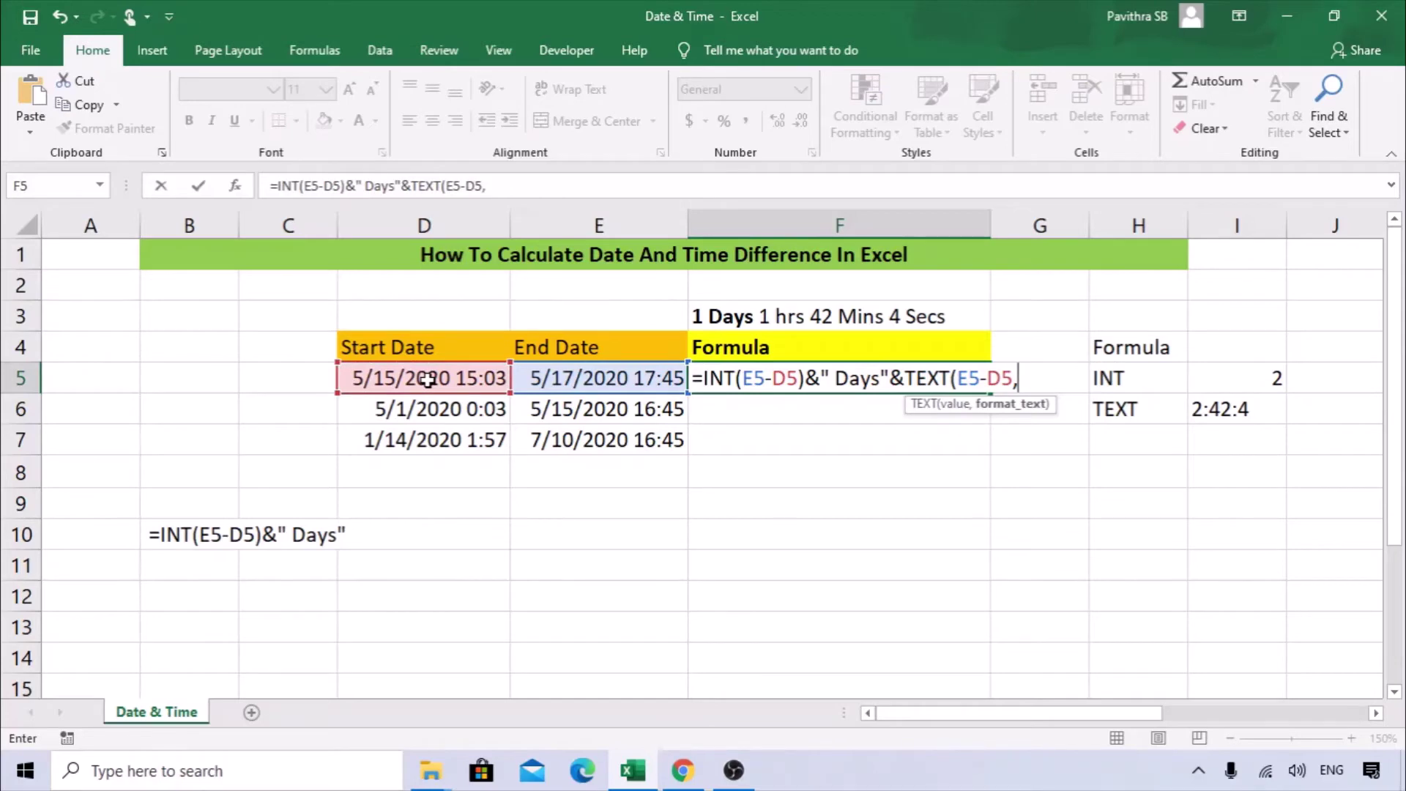
text("H:M:)
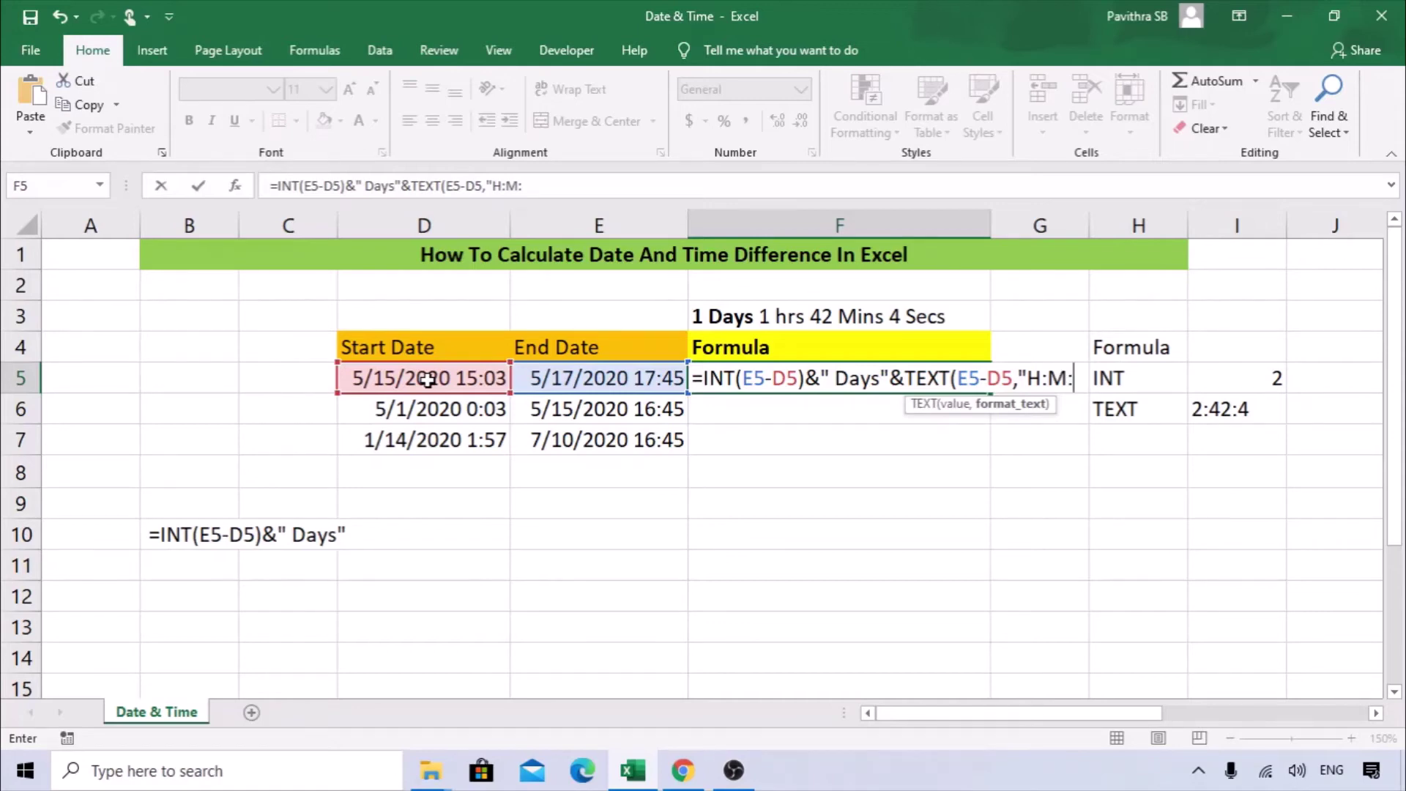
text(S"))
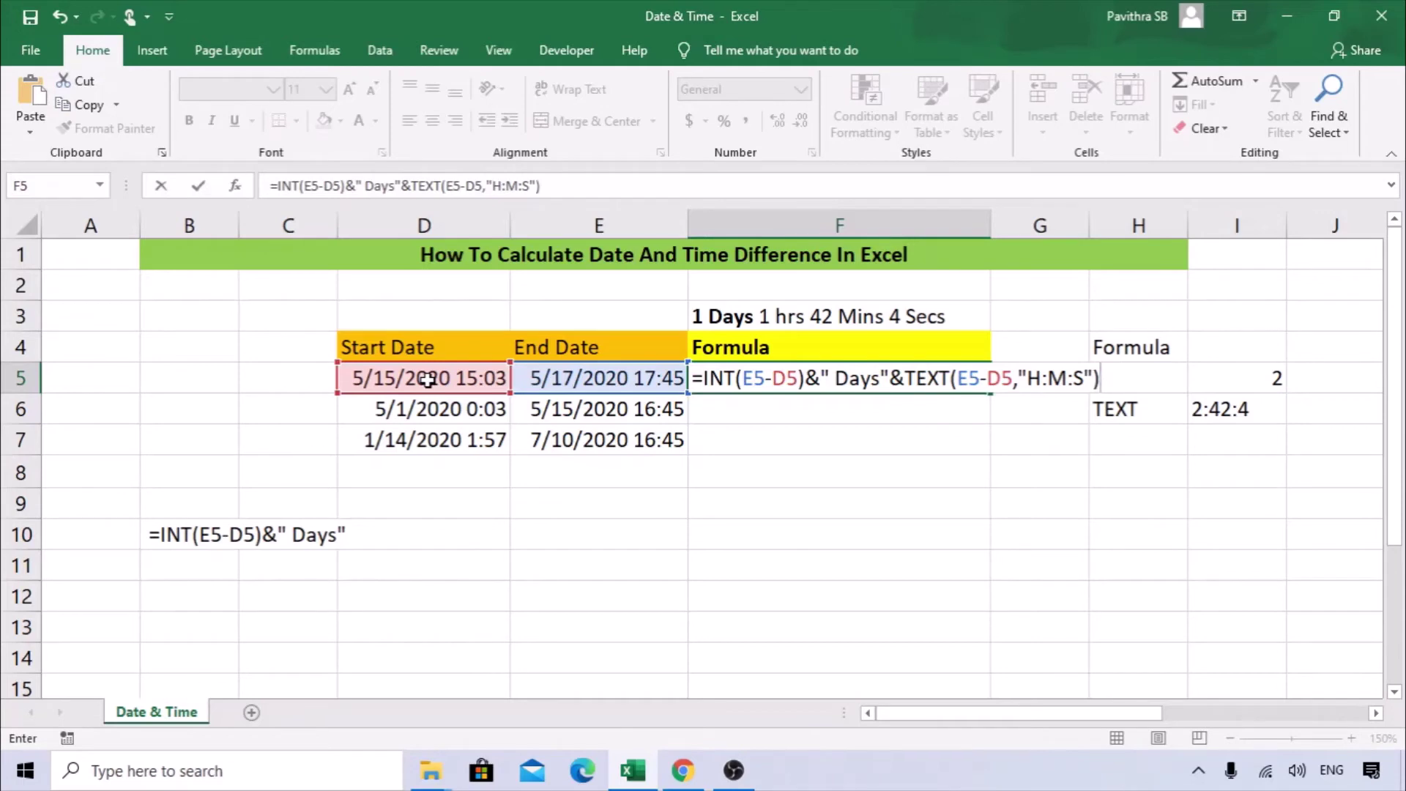
key(Return)
- Copy the F5 formula down through F7 and compare the results with the sample text in F3
click(858, 378)
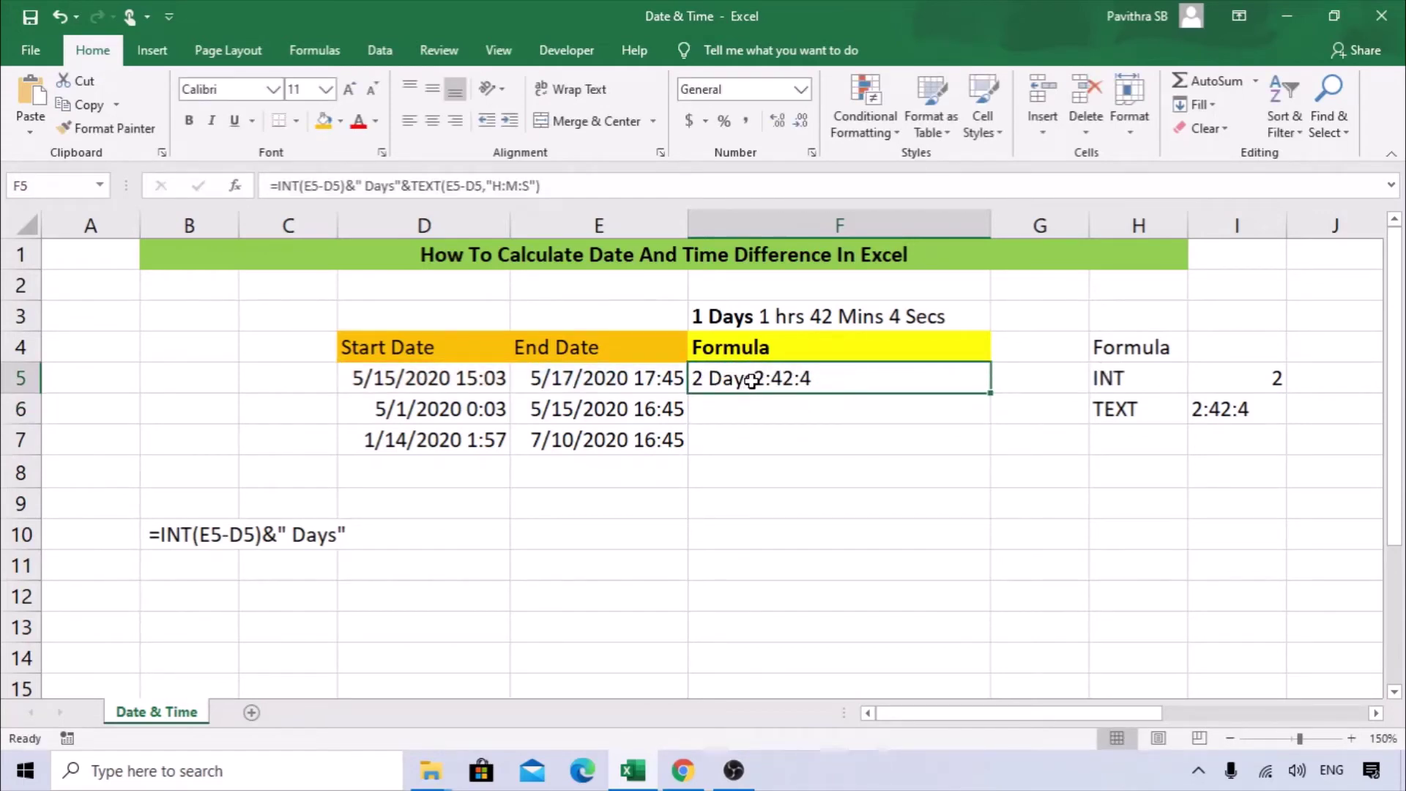
drag(990, 395, 973, 445)
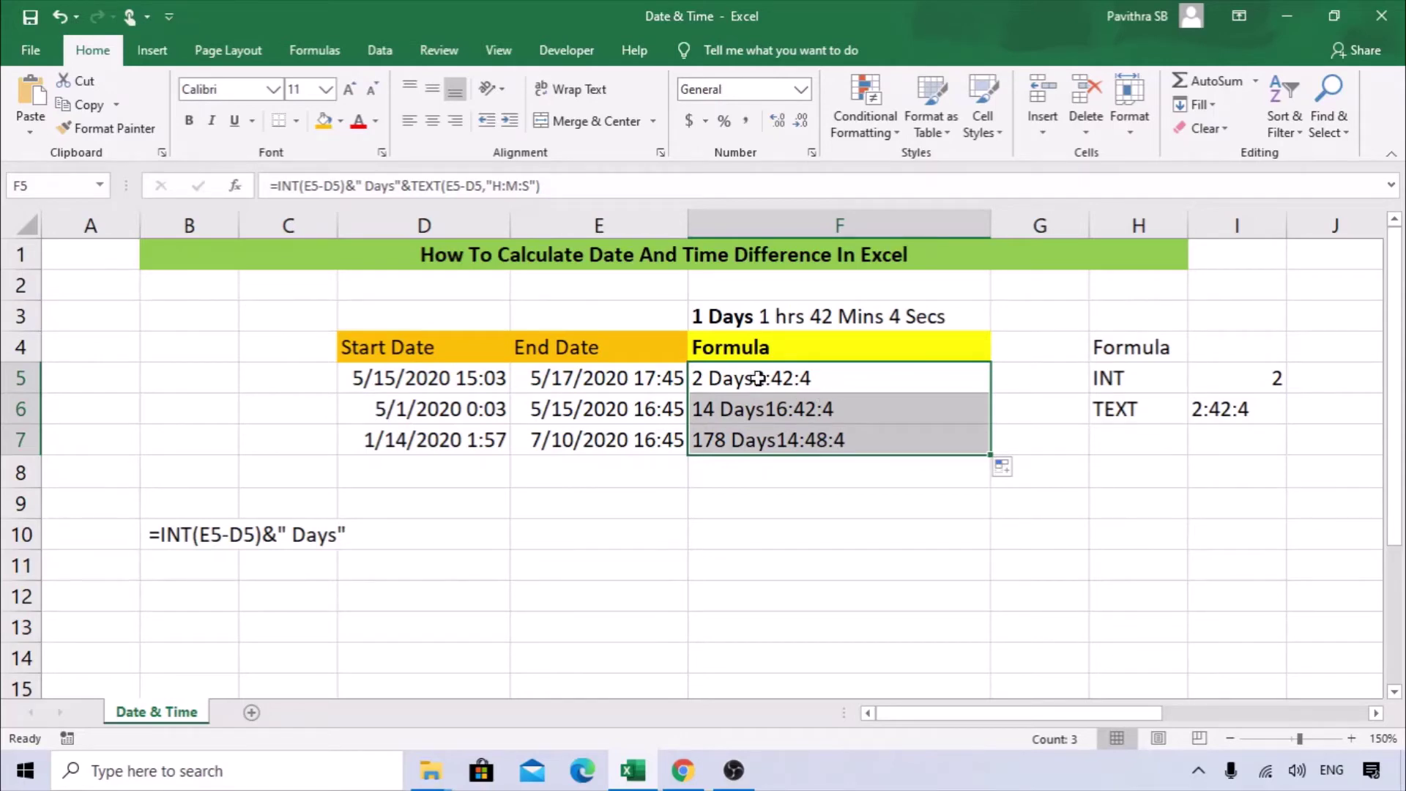
click(801, 317)
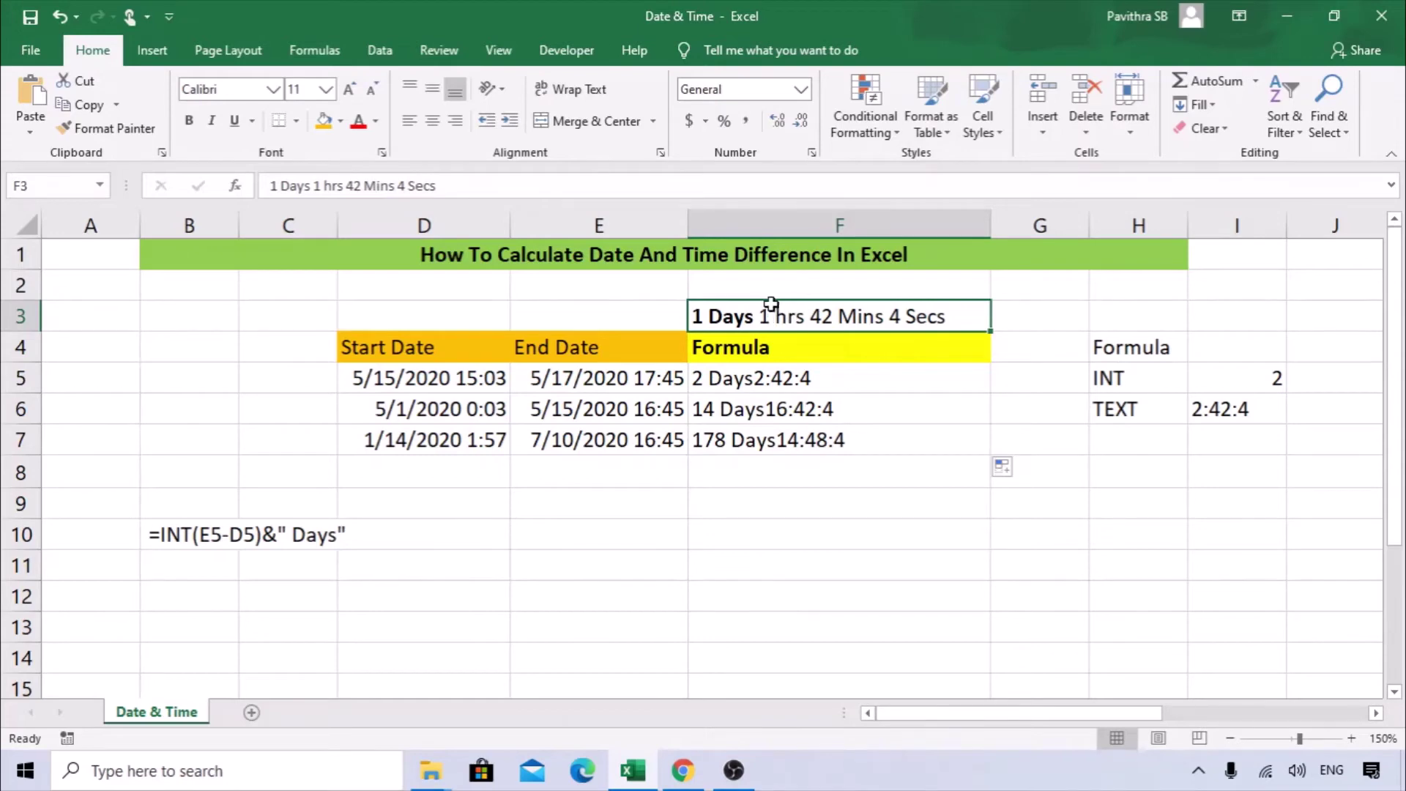
click(802, 377)
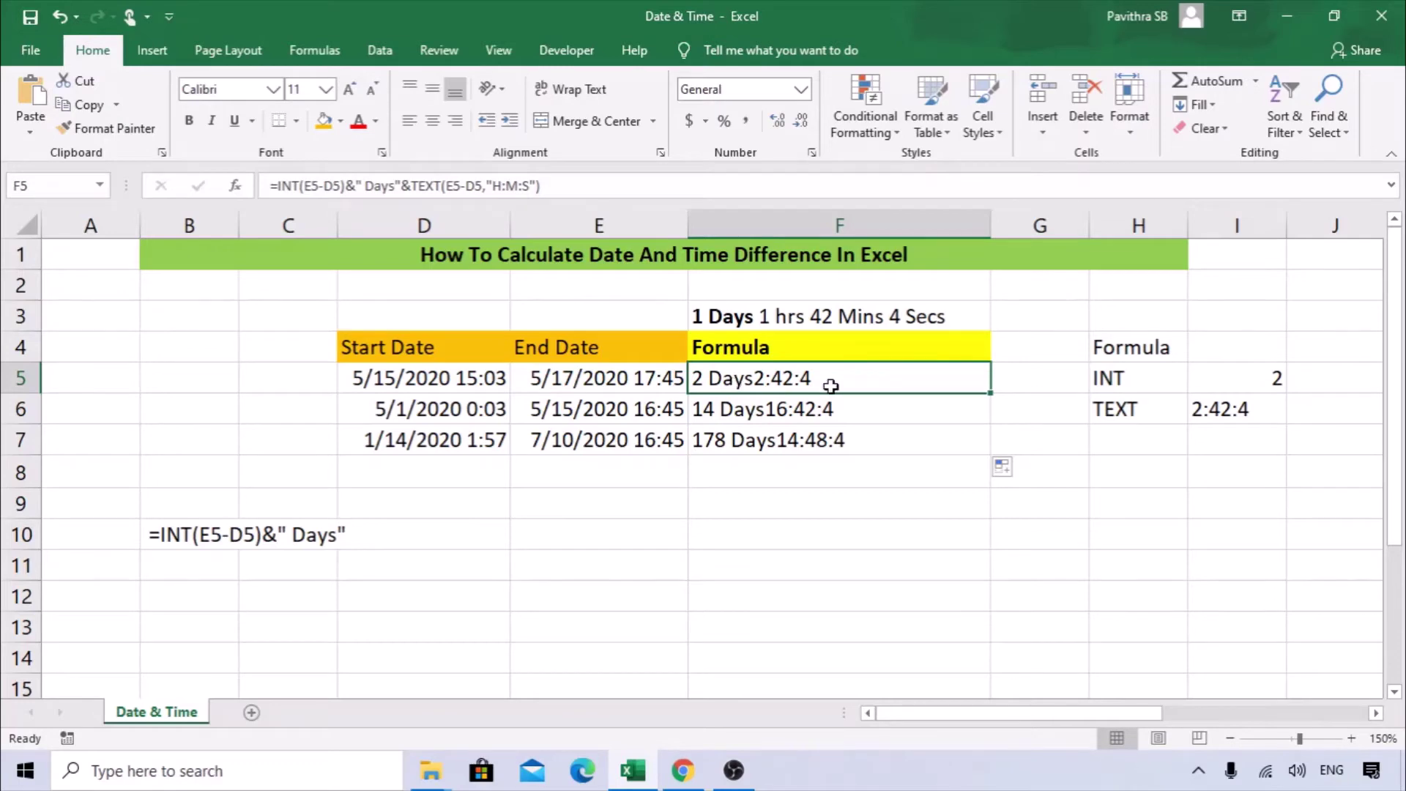
- Clear the copied formulas from F6 and F7
key(Down)
key(shift+Down)
key(Delete)
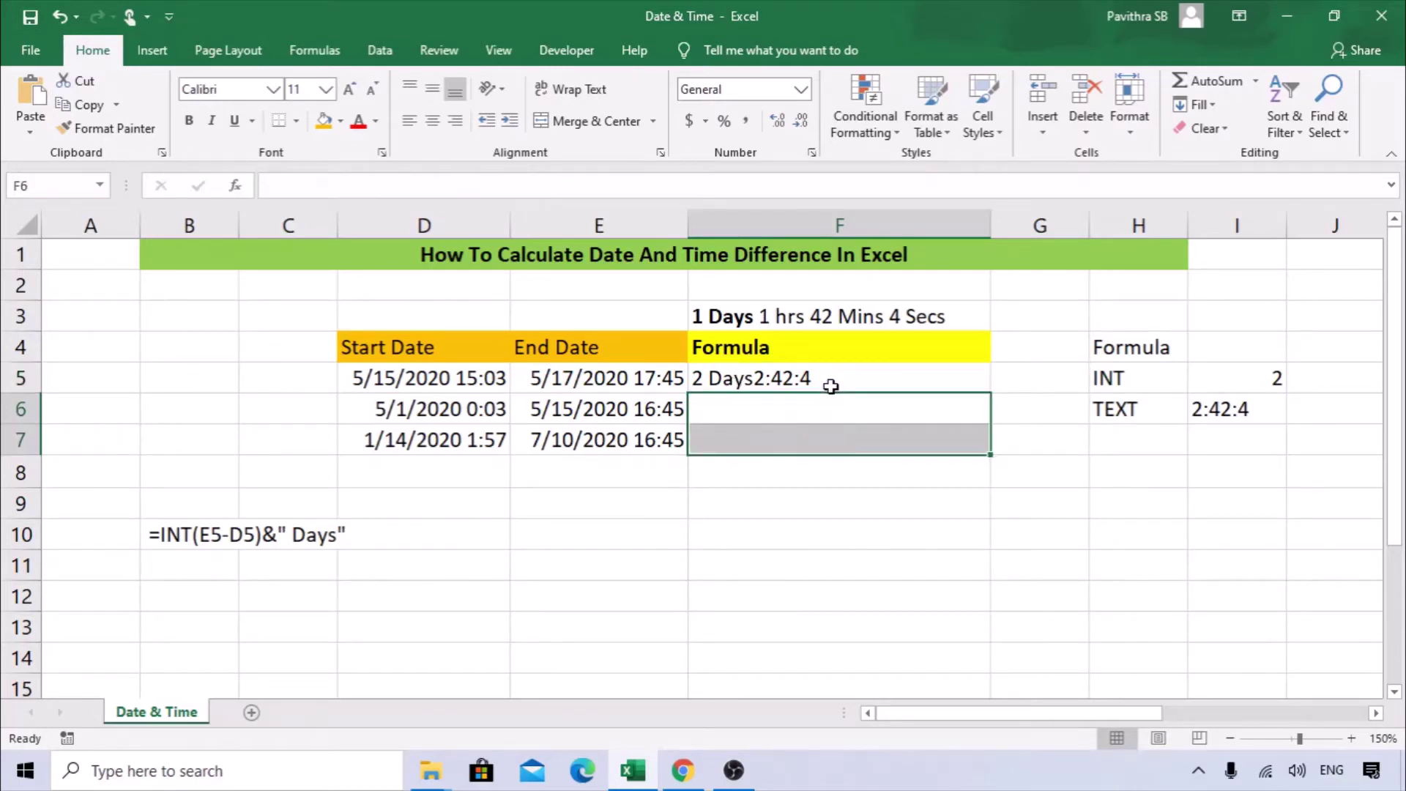
- Reopen F5's formula and replace everything after H in the TEXT format with the quoted label " Hrs", using doubled quotes to open it
click(830, 386)
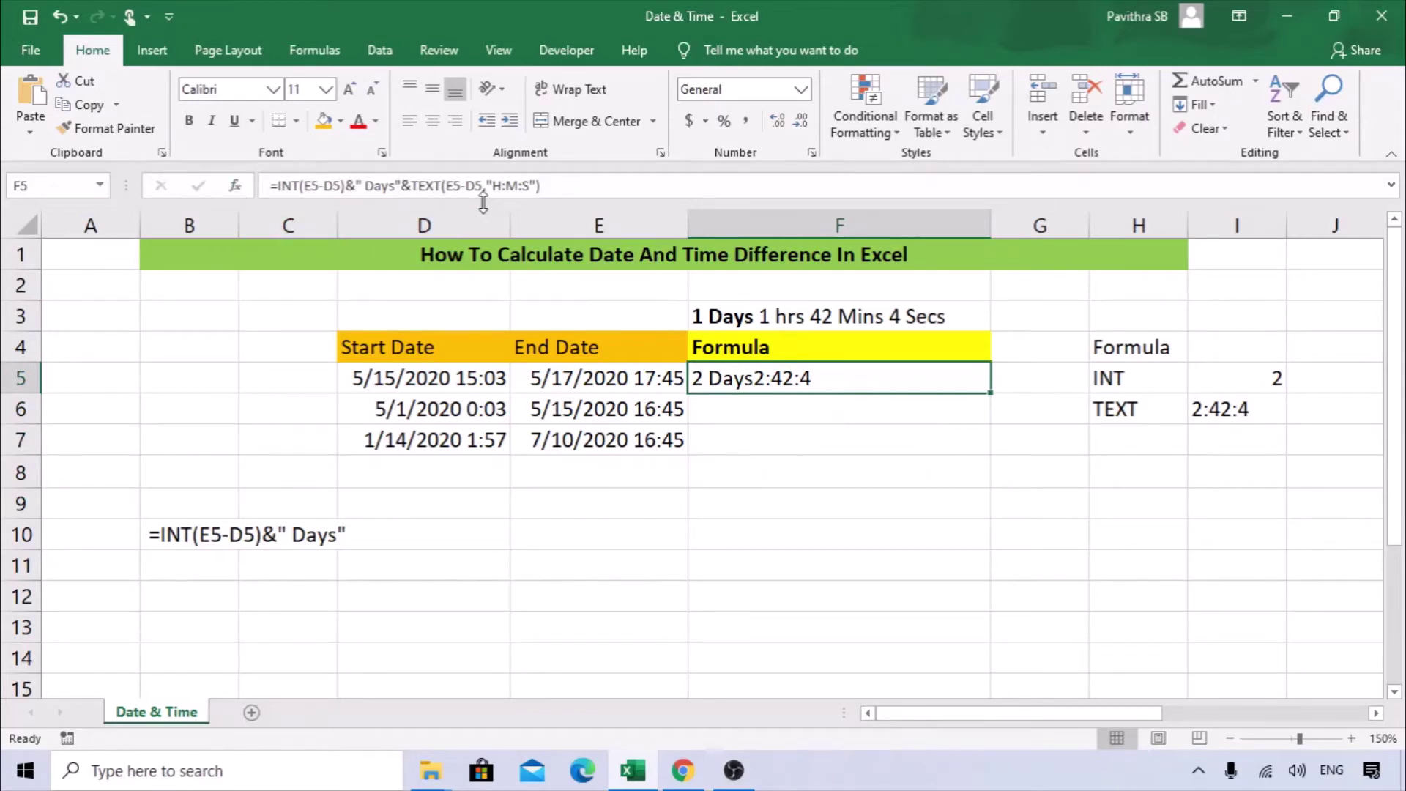
click(462, 187)
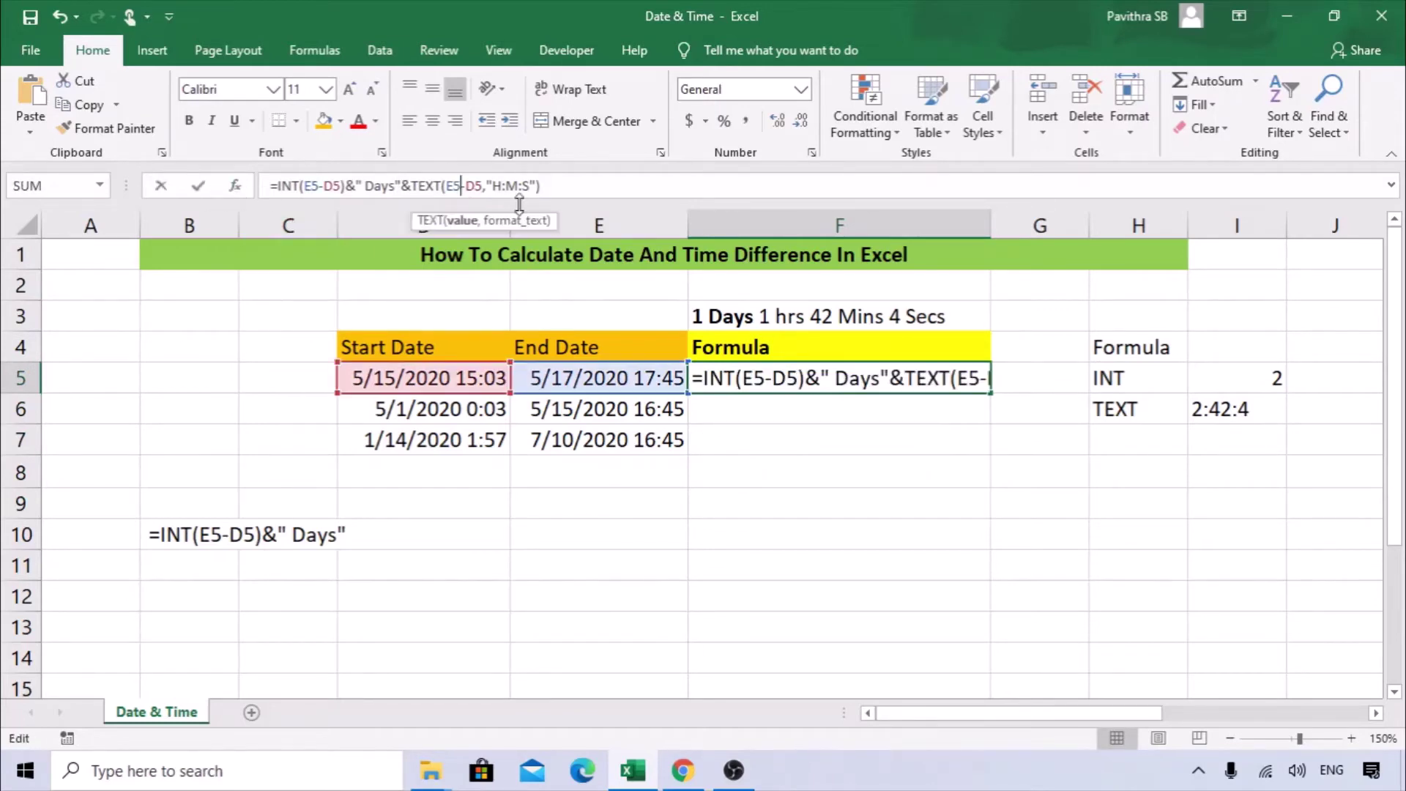
click(981, 373)
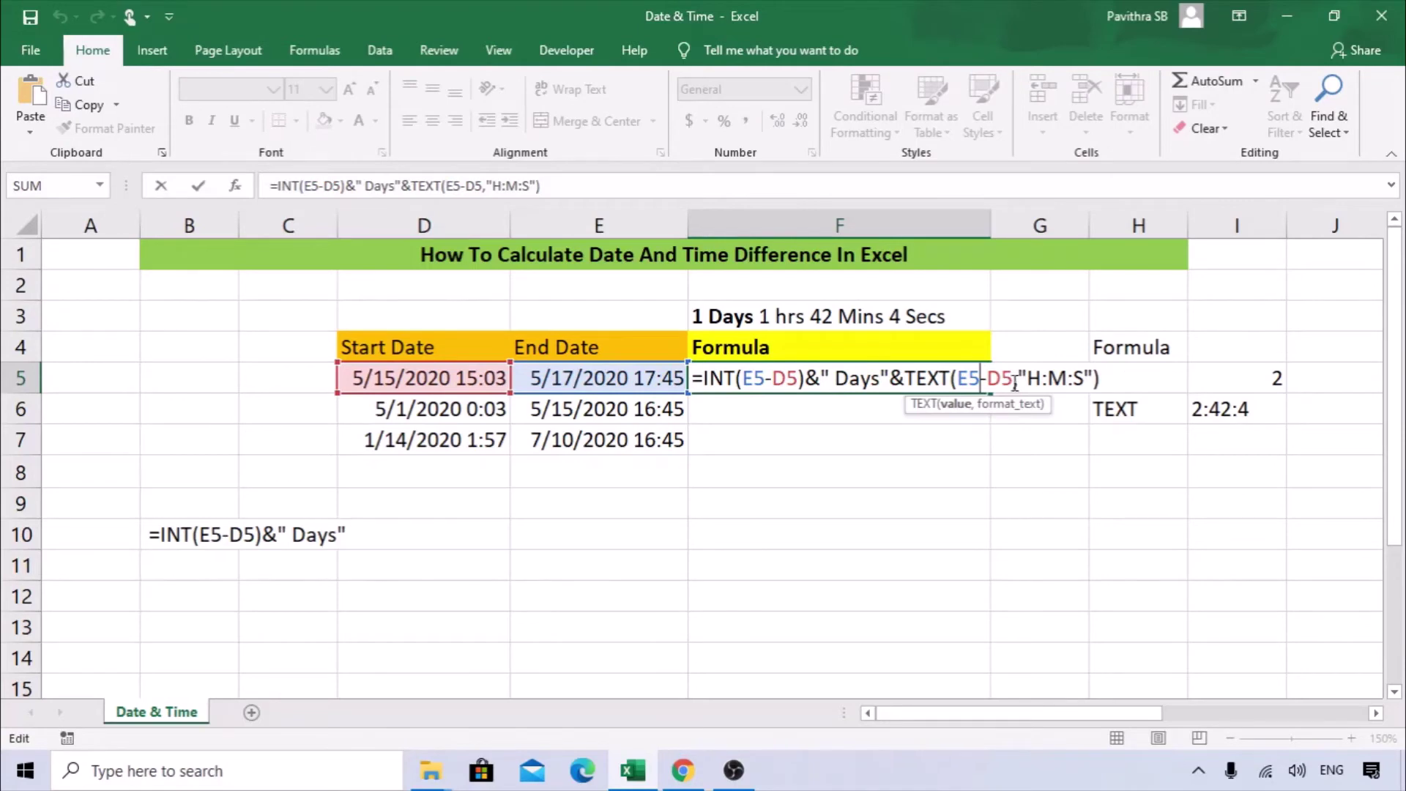
drag(1040, 375, 1184, 379)
key(BackSpace)
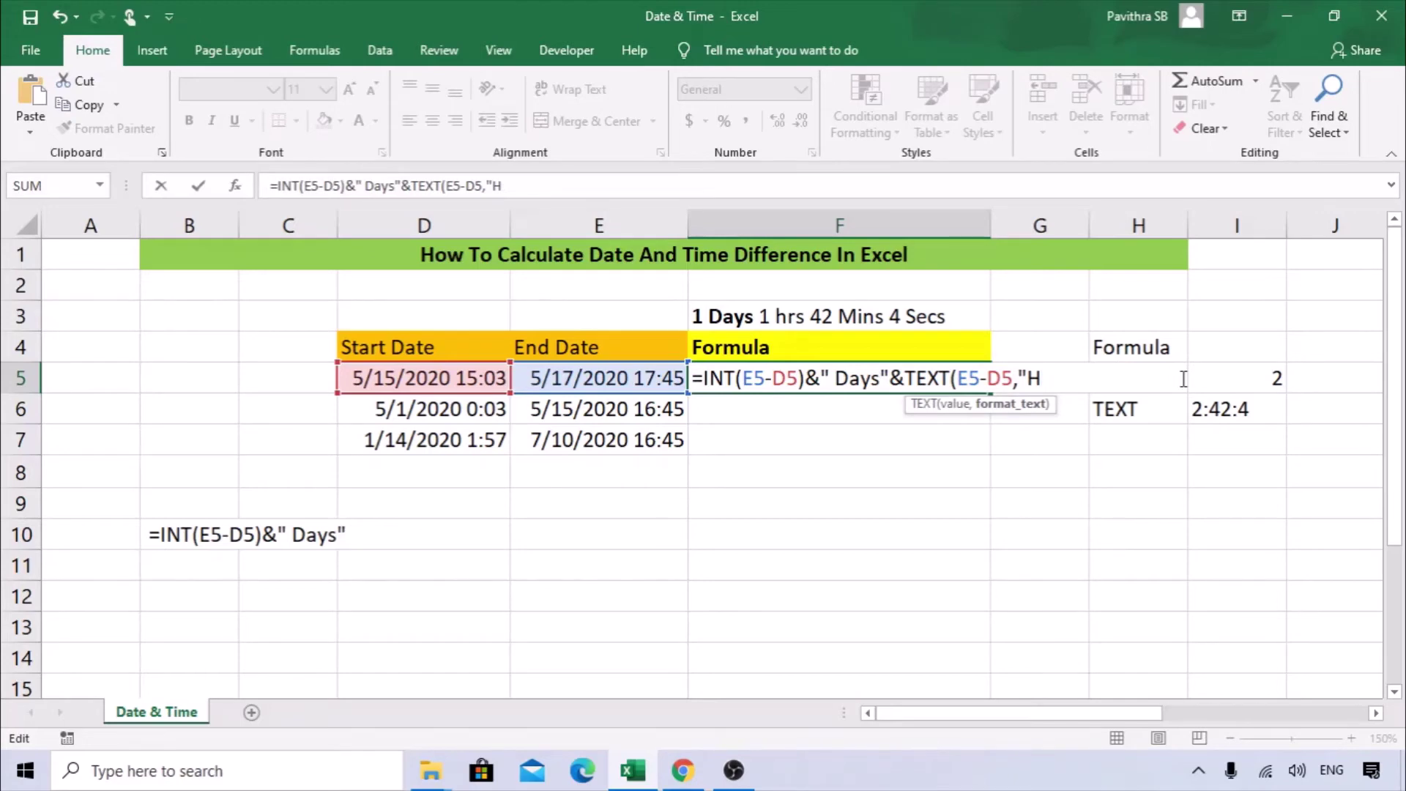
text("" Hrs)
key(BackSpace)
text(s")
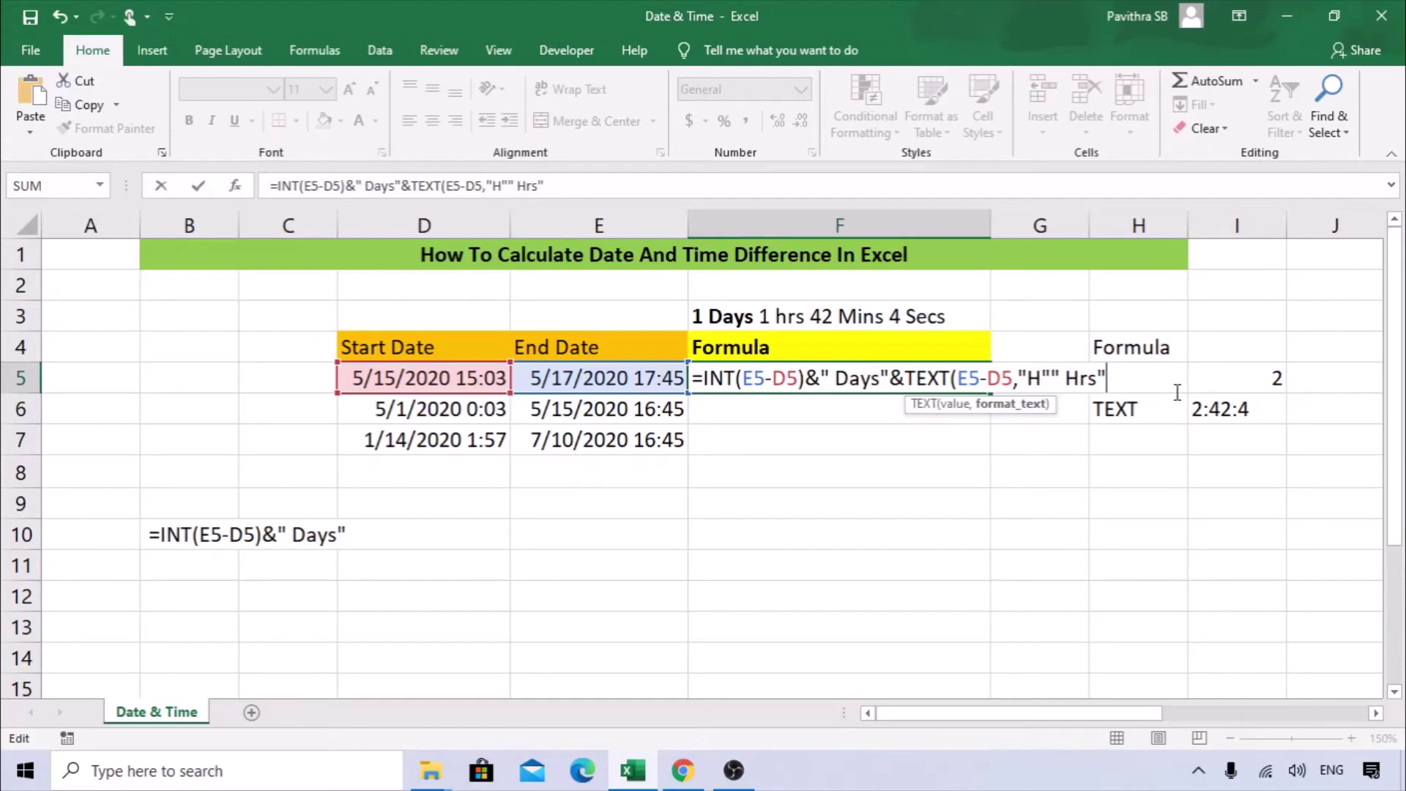
- Continue F5's TEXT format with M""Mins""S""Secs""", close the function and commit the formula
text("m)
key(BackSpace)
text(M""M)
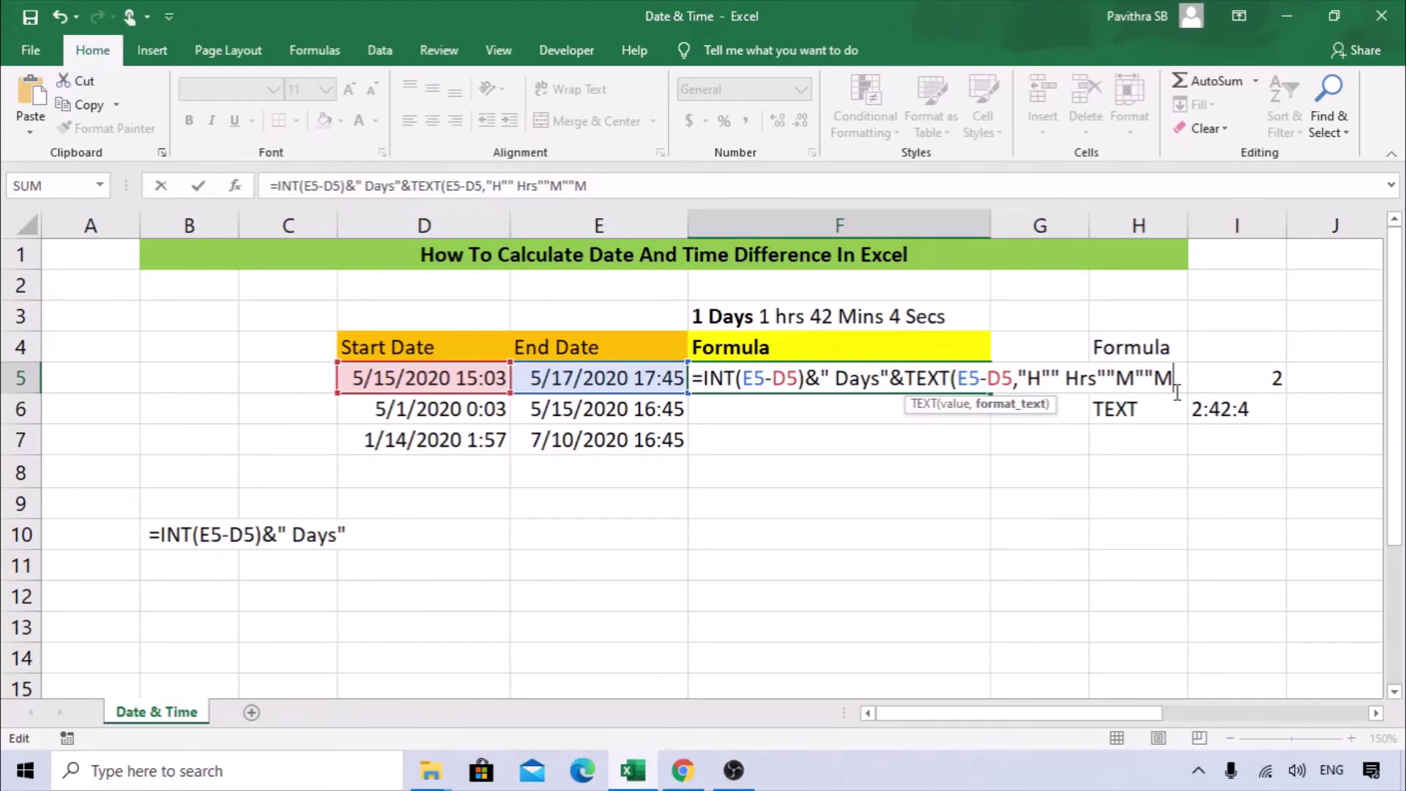
text(ins""s)
key(BackSpace)
text(S)
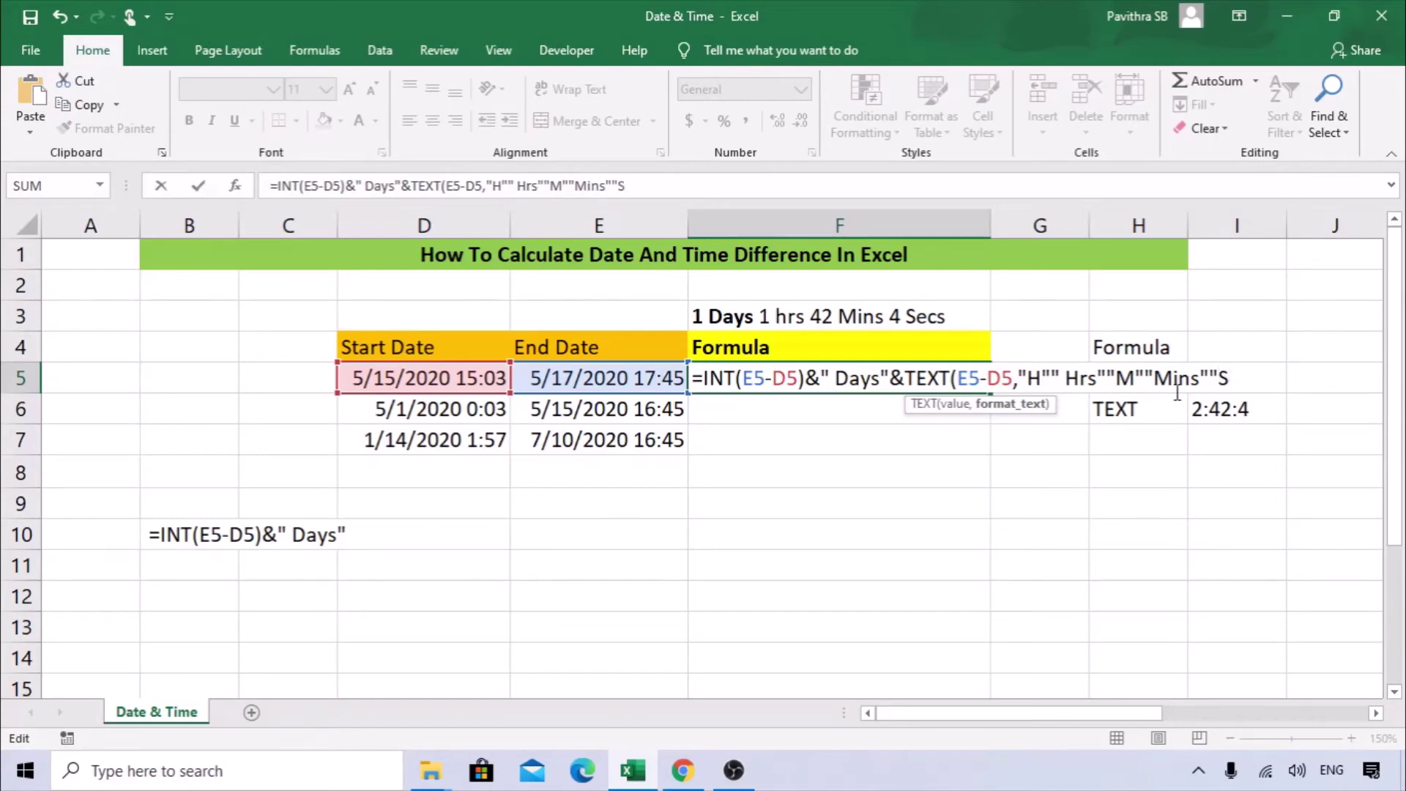
text(""Secs")
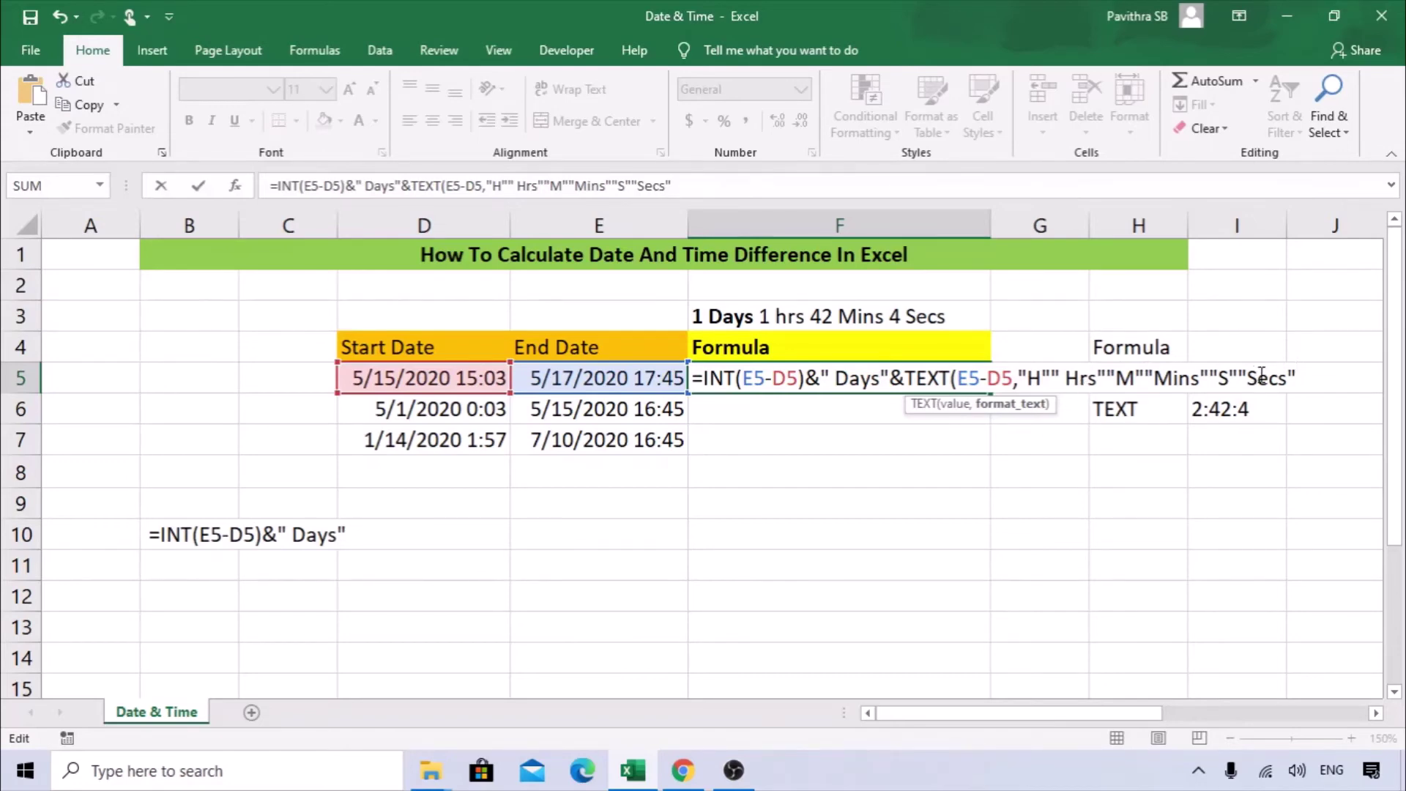
text(""))
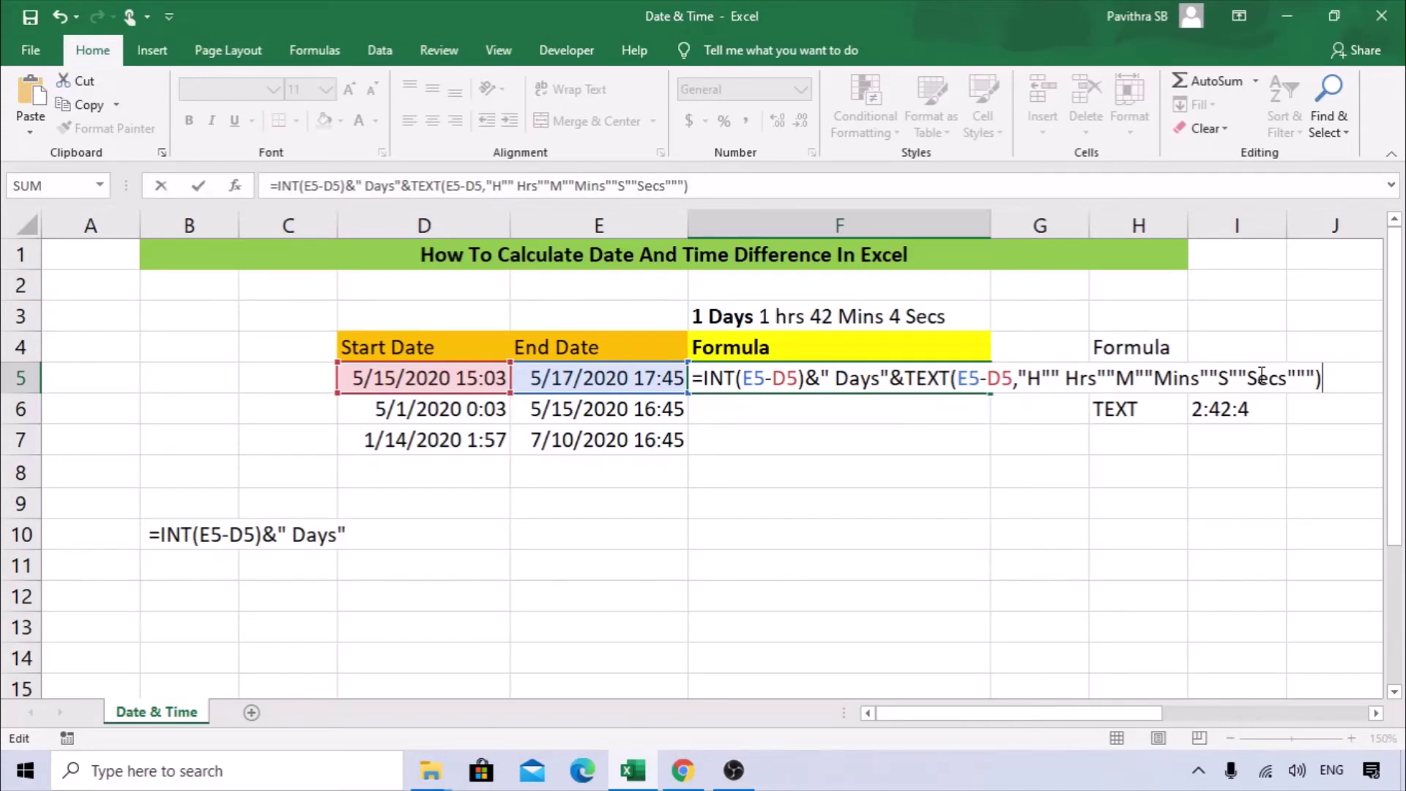
key(Return)
- Insert spaces in F5's TEXT format after Hrs and on both sides of Mins and Secs, and commit the formula
click(903, 381)
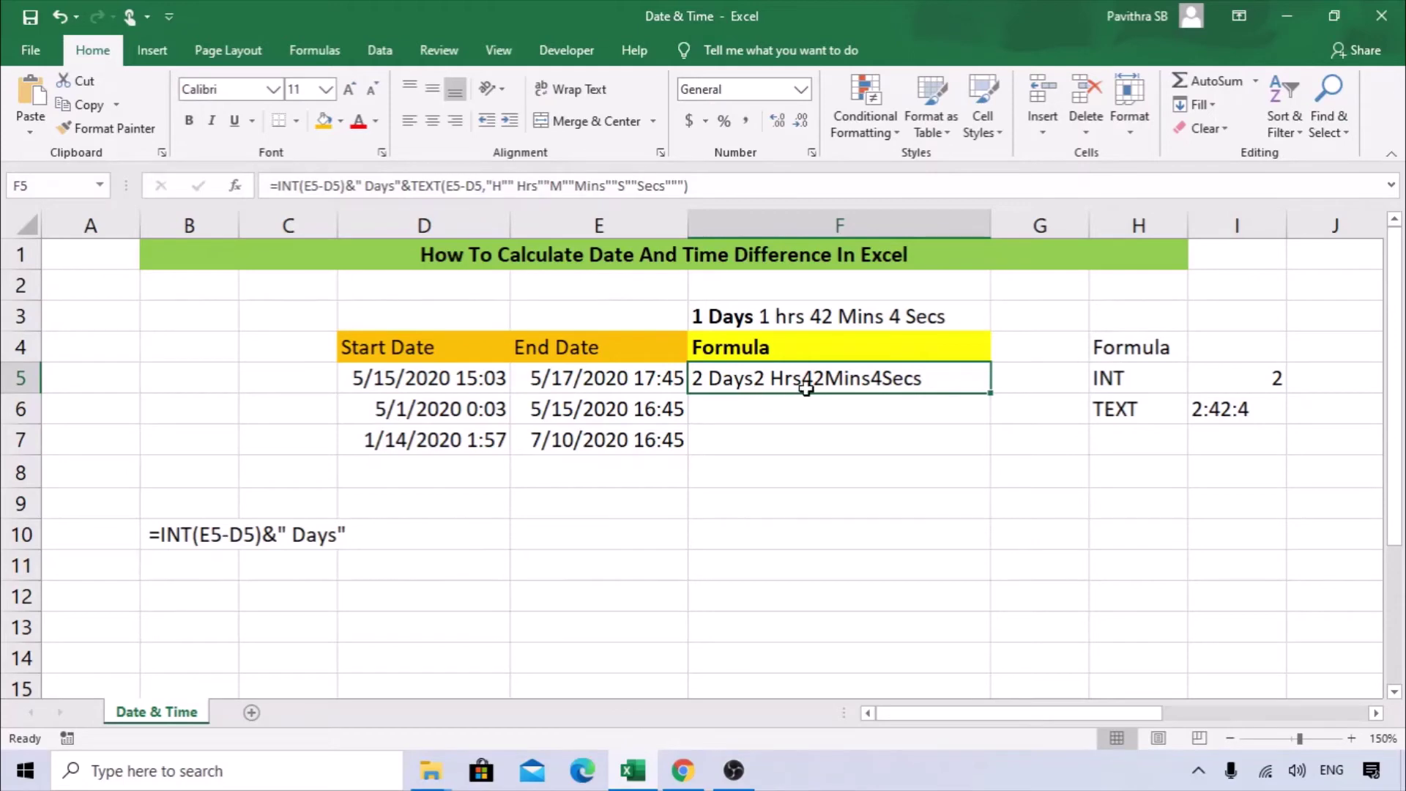
click(536, 186)
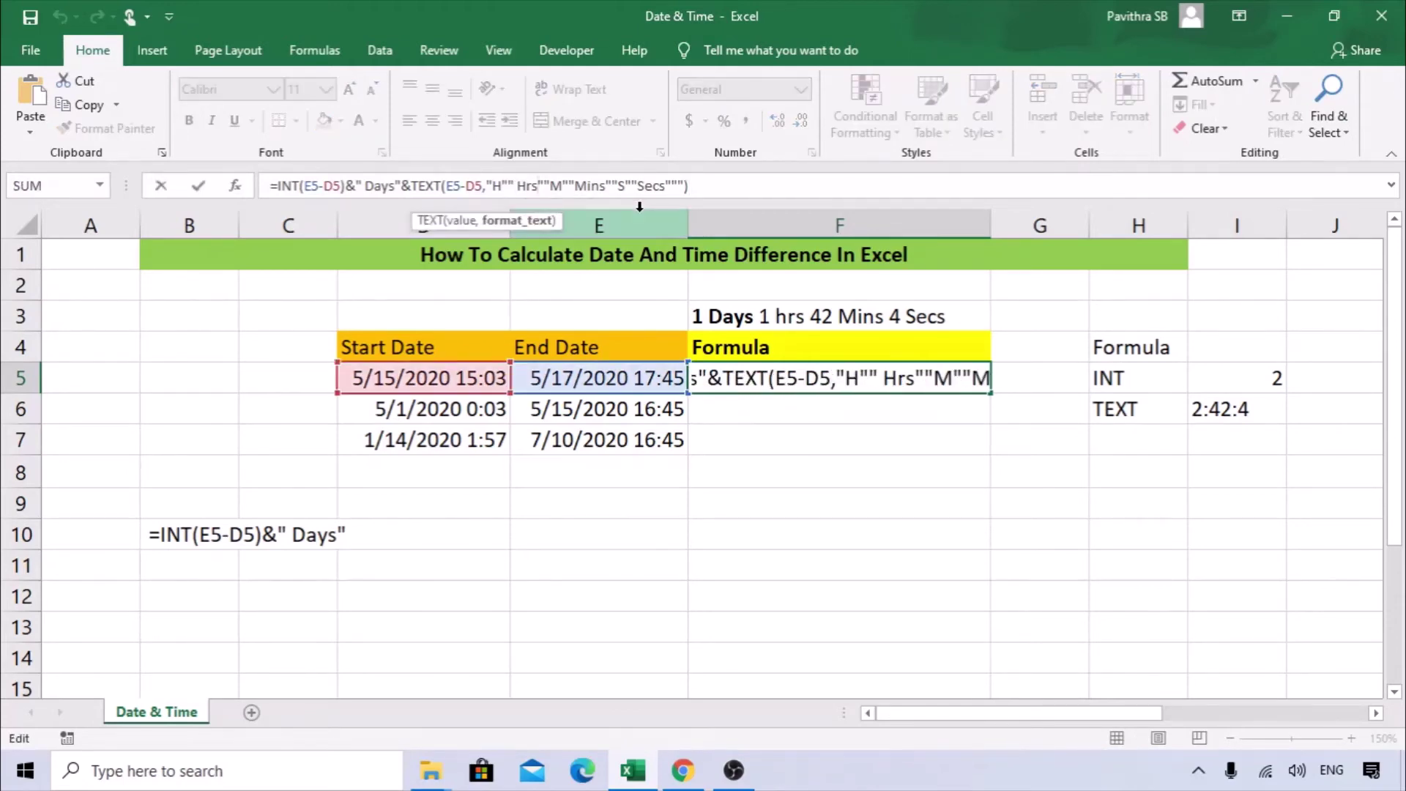
click(578, 185)
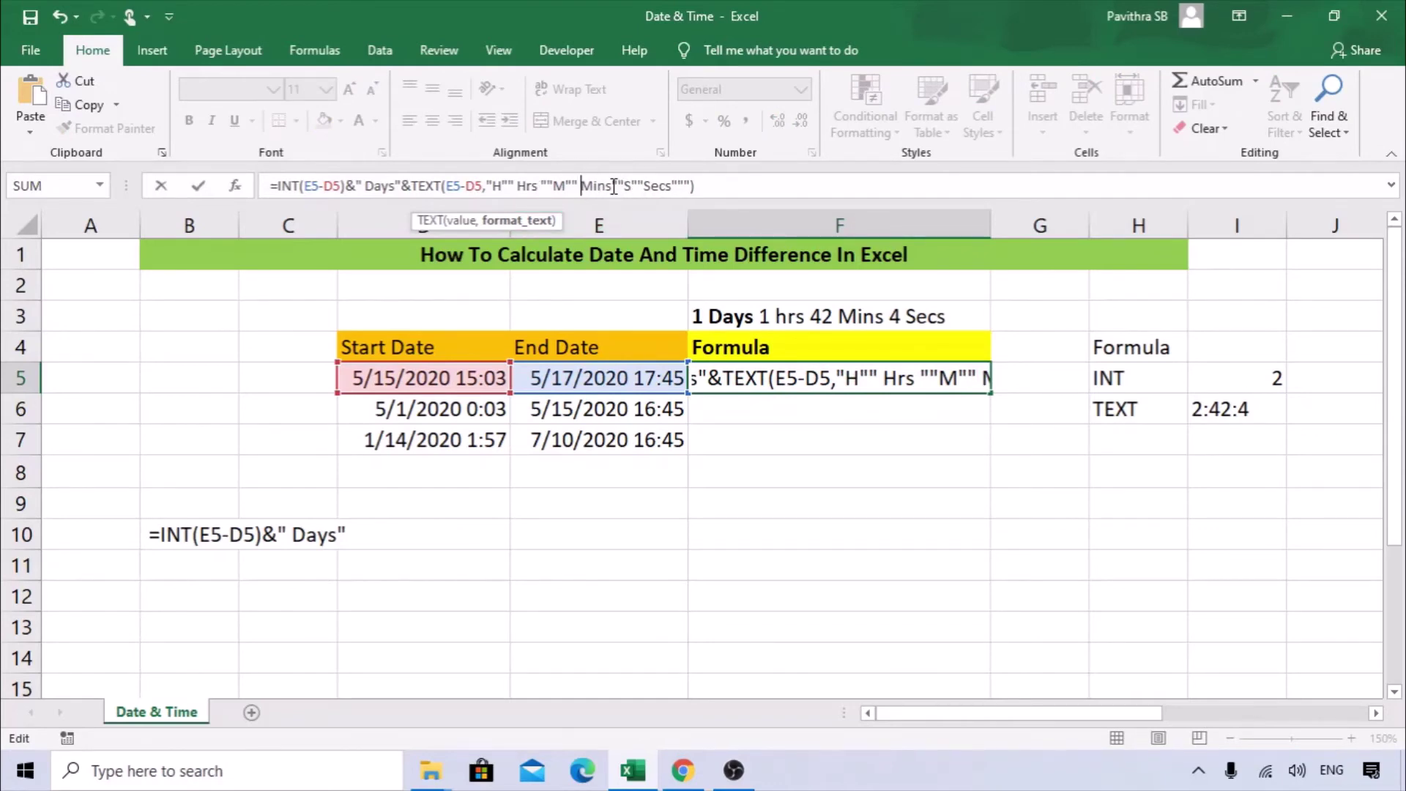
click(619, 186)
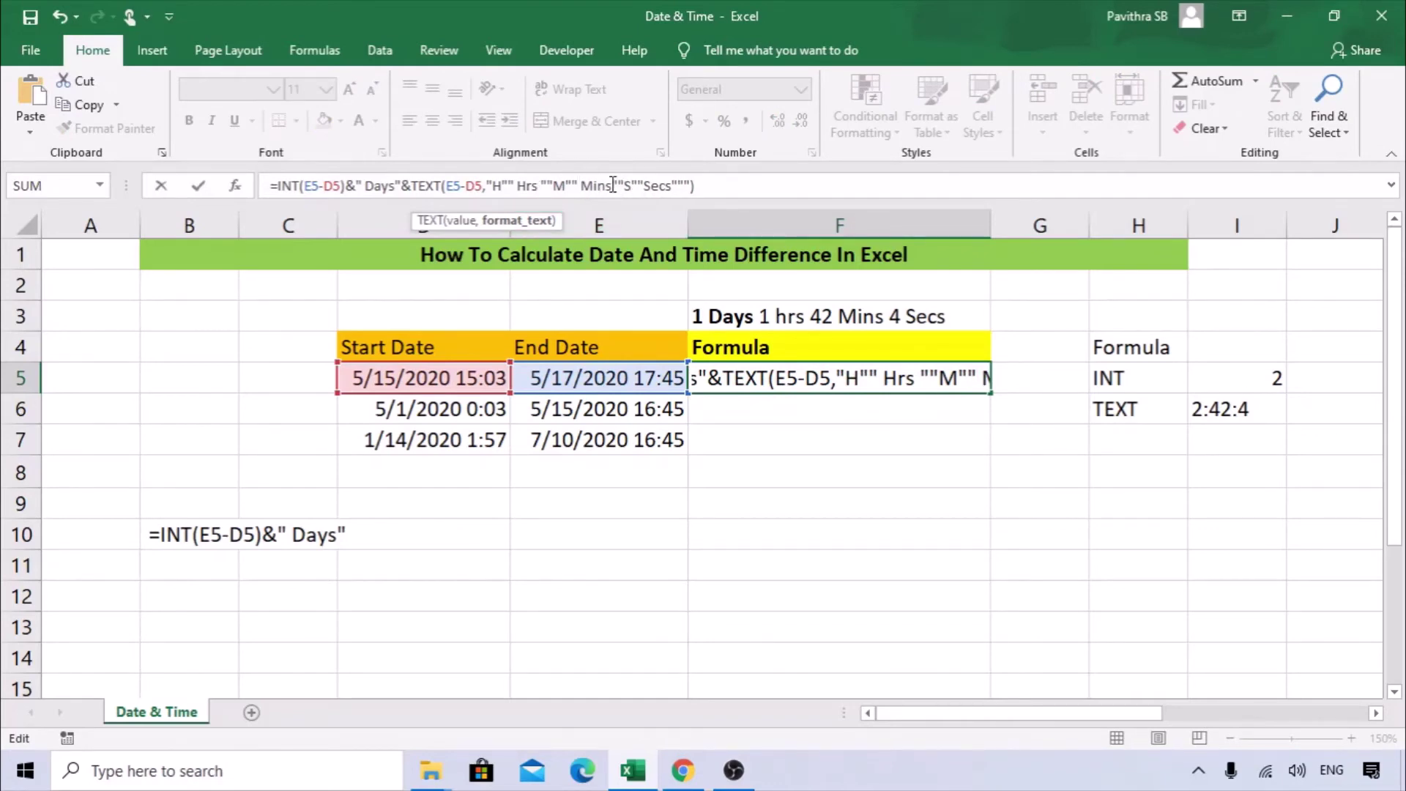
click(649, 187)
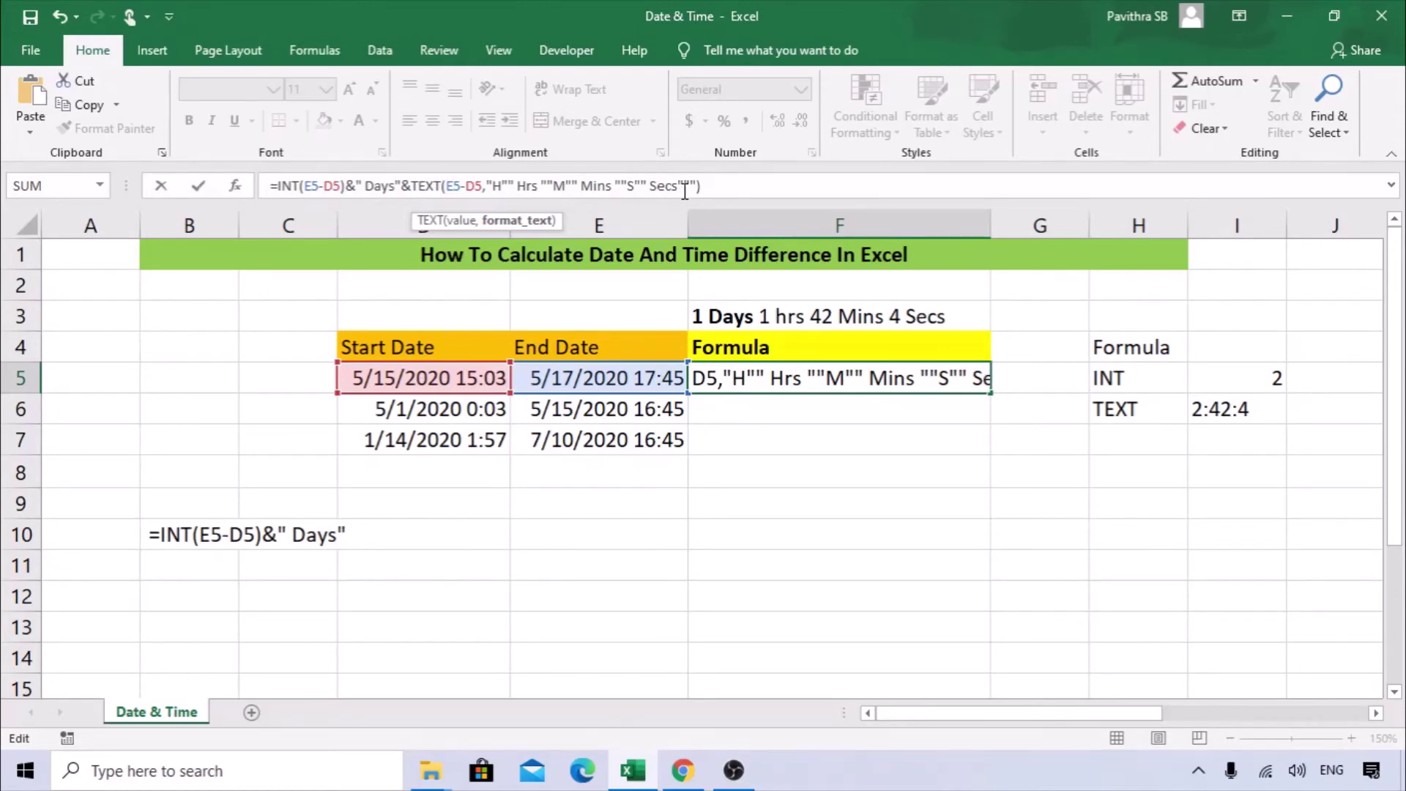
click(679, 189)
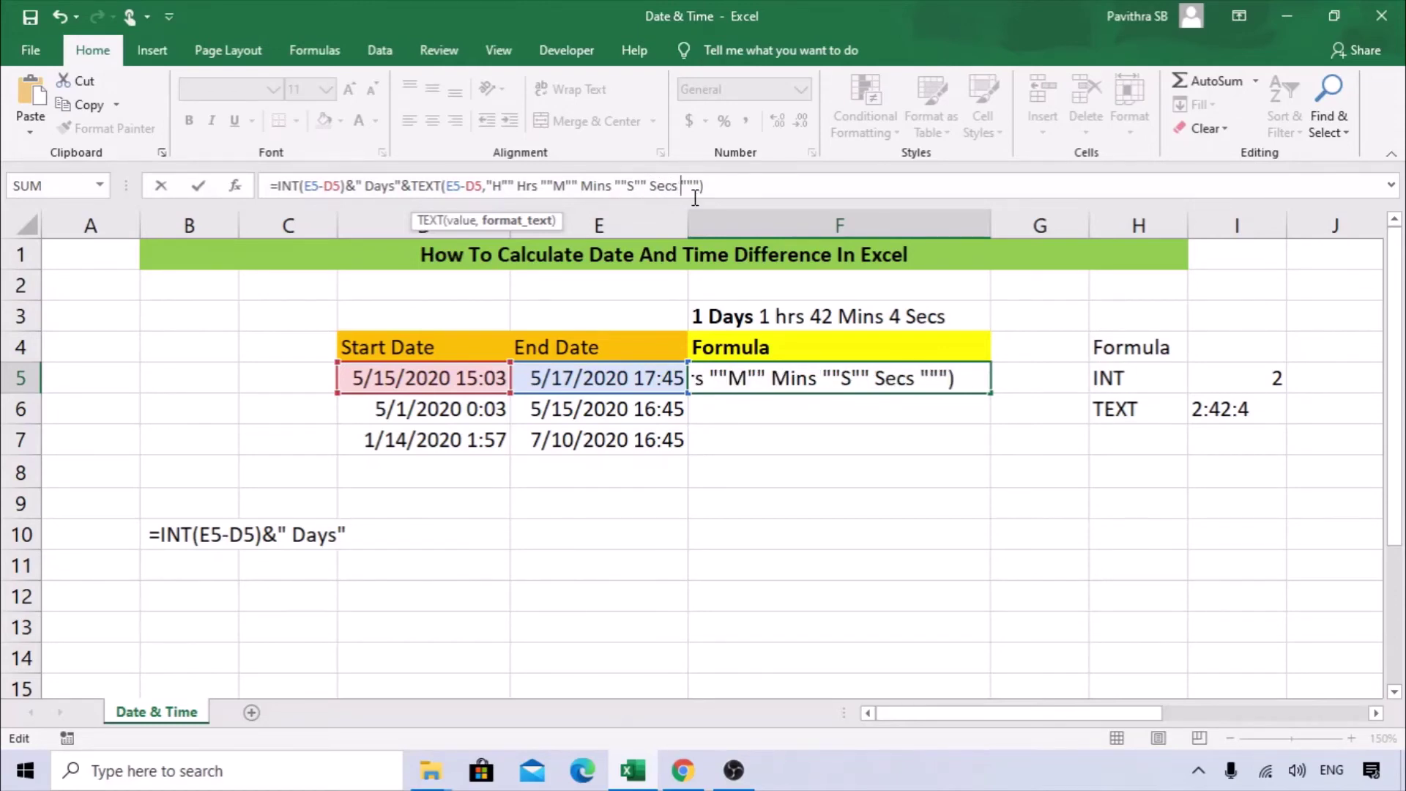
key(Return)
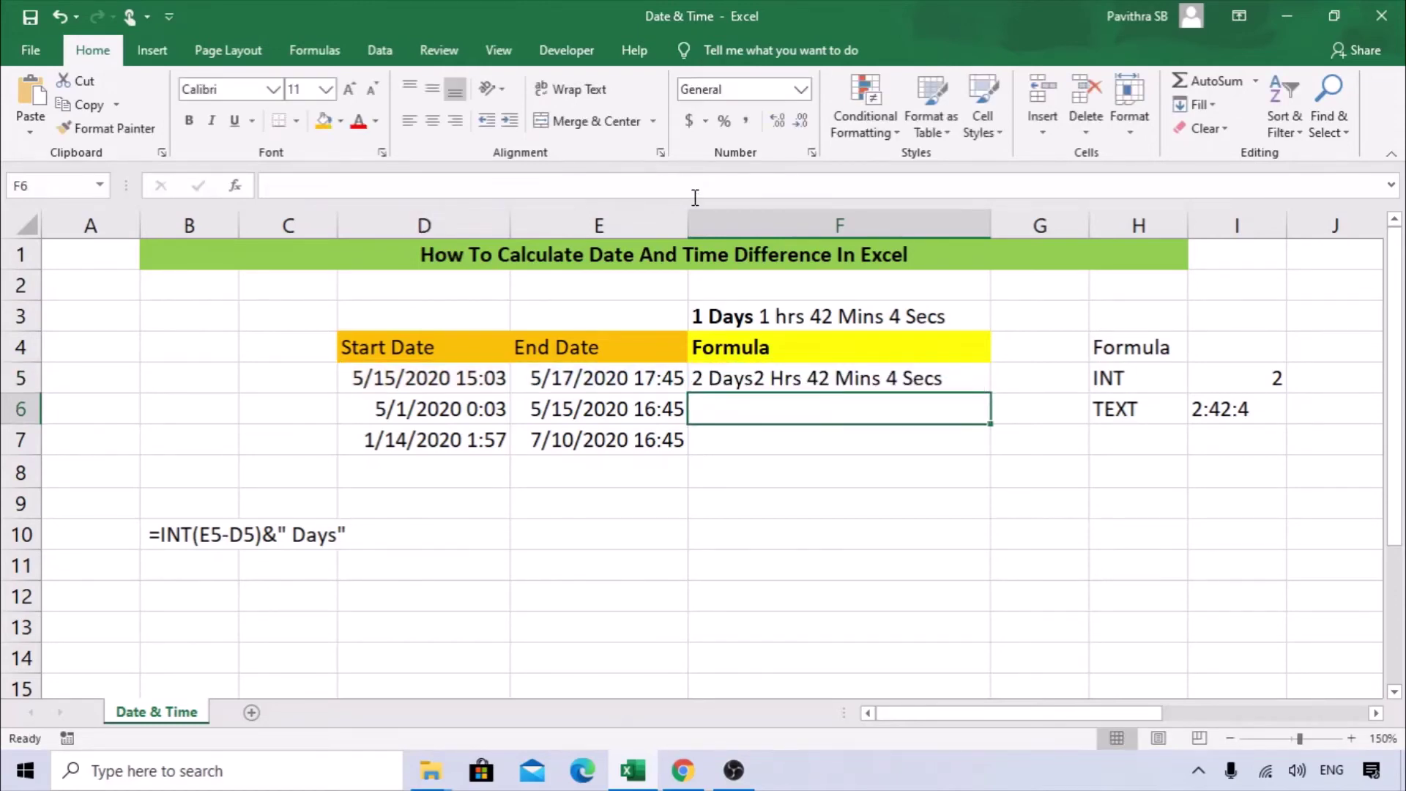
- Add a space after Days inside the quoted text of F5's formula and commit it
click(777, 381)
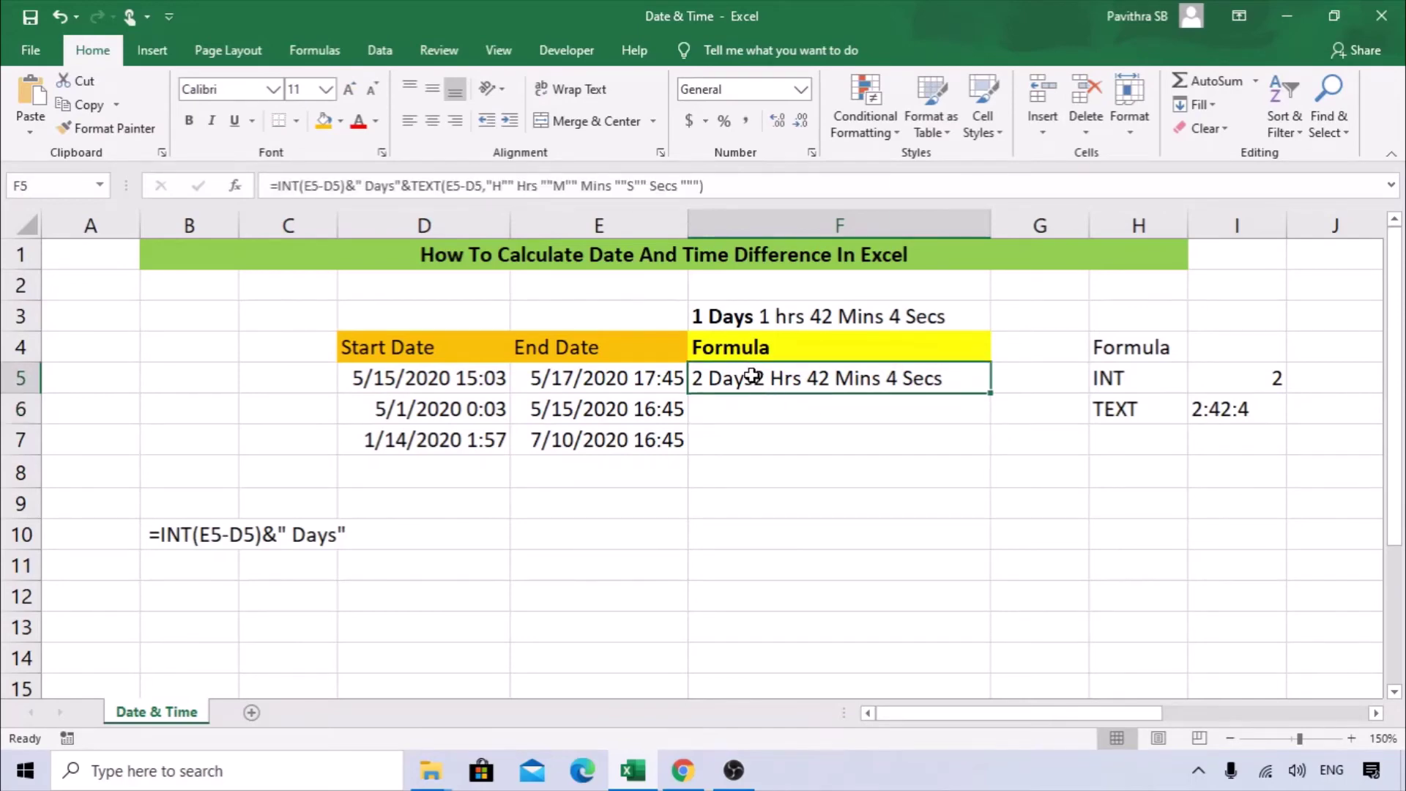
click(397, 183)
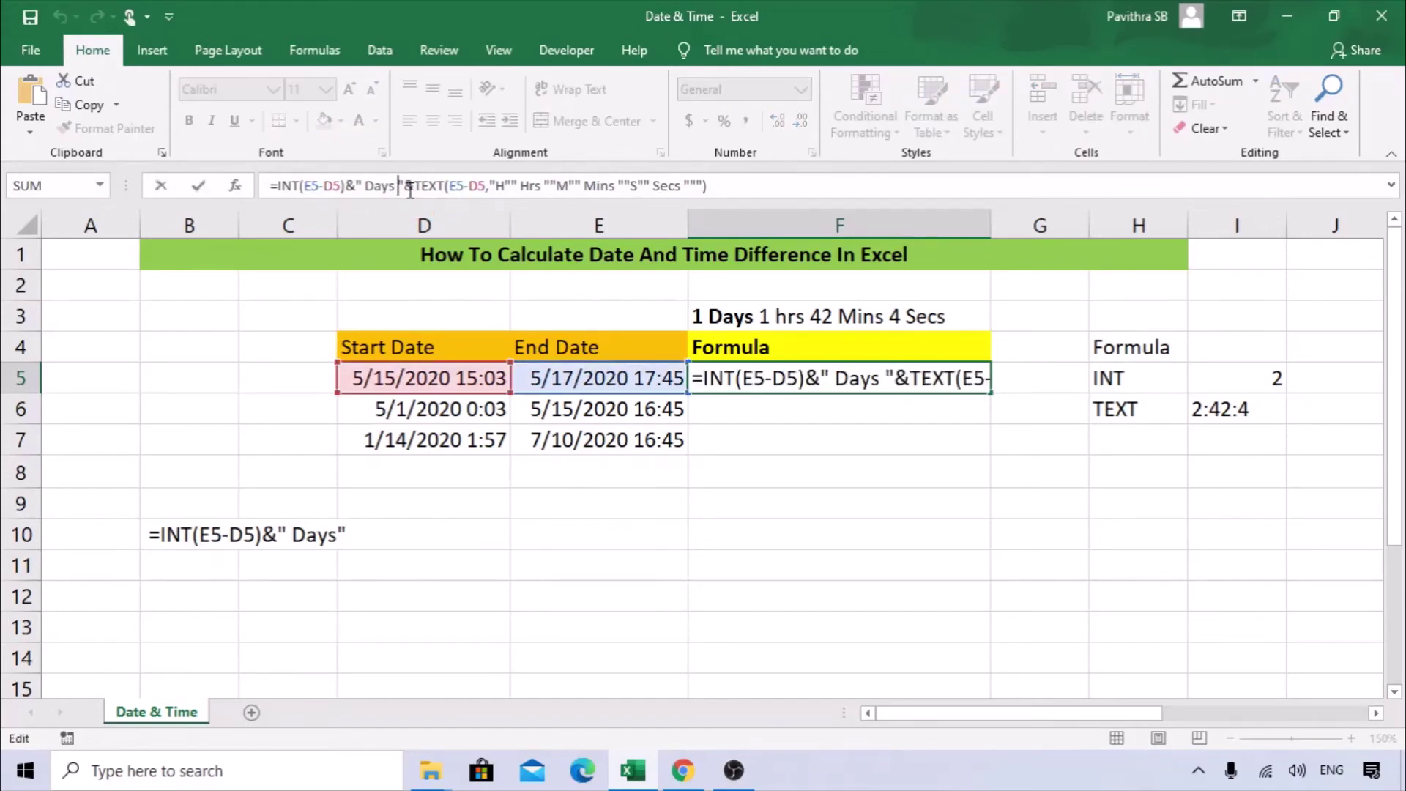
key(Return)
- Fill the finished F5 formula down through F7
key(Up)
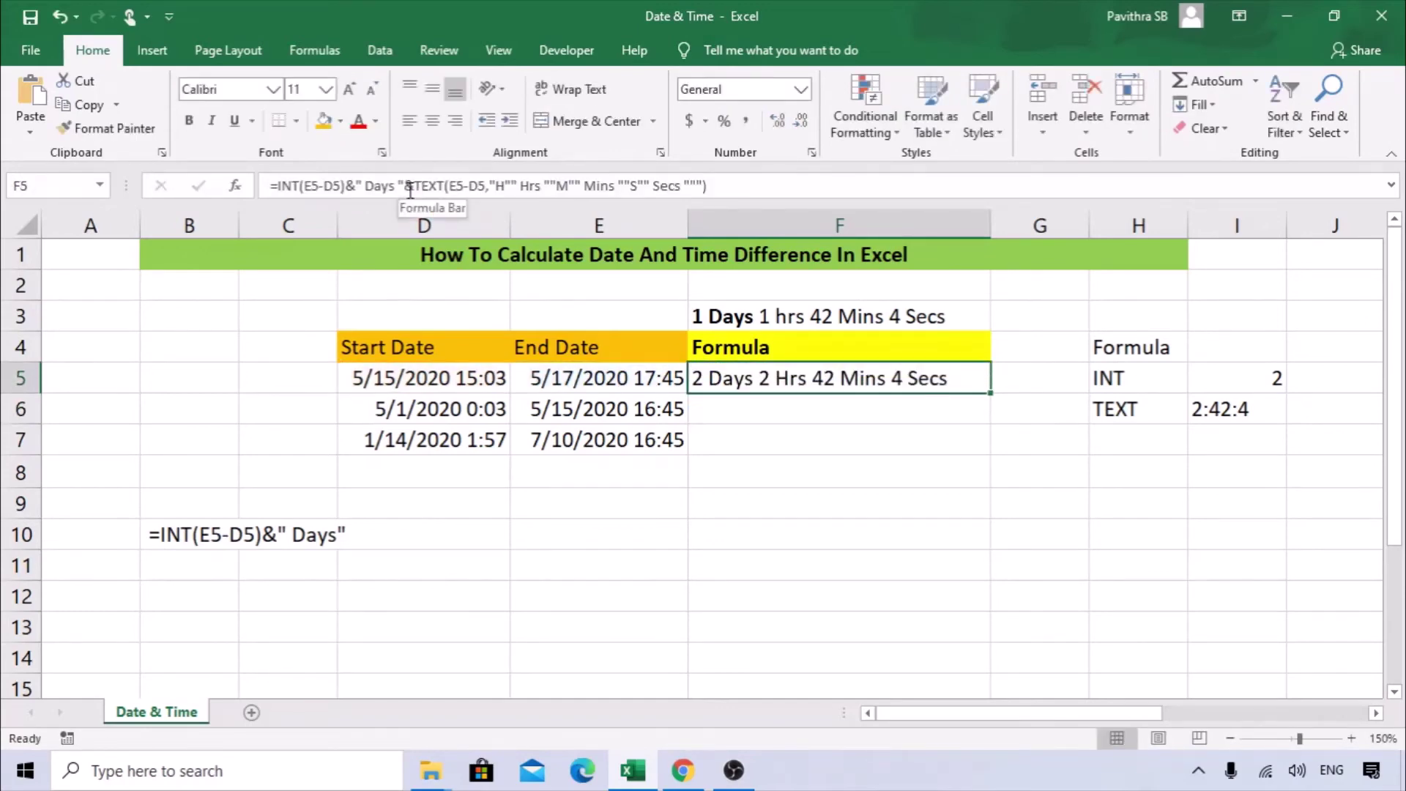
key(shift+Down)
key(shift+Down)
key(ctrl+d)
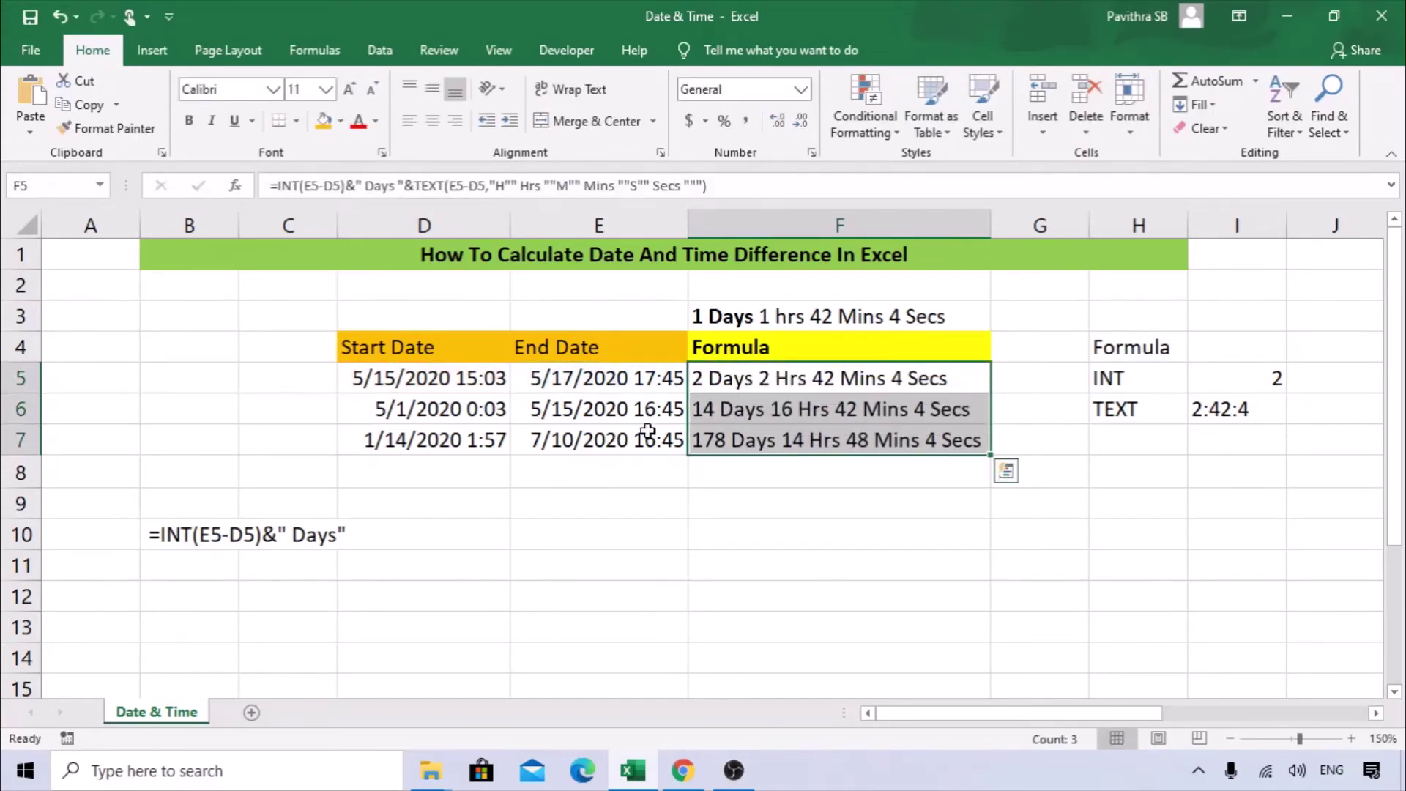
click(767, 503)
click(769, 382)
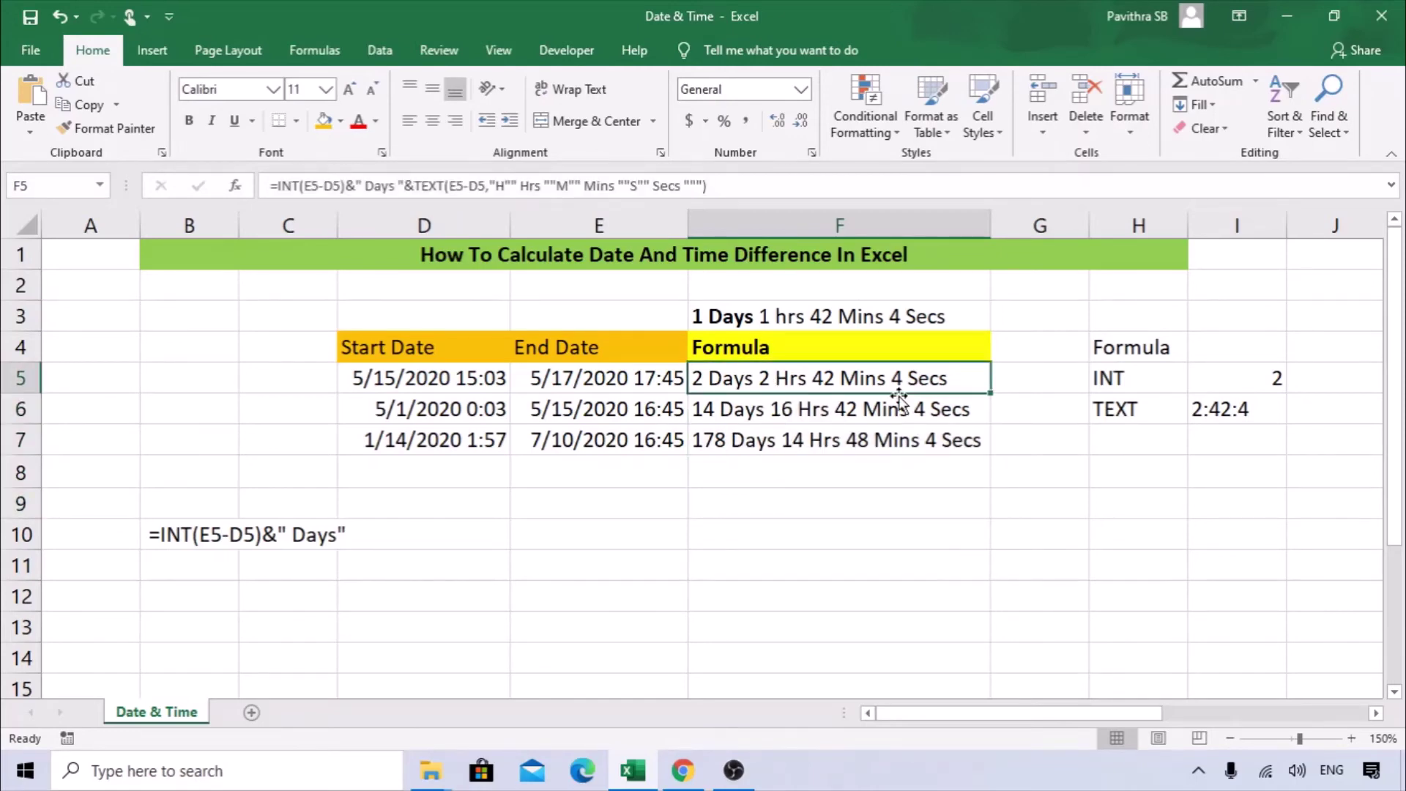
click(742, 416)
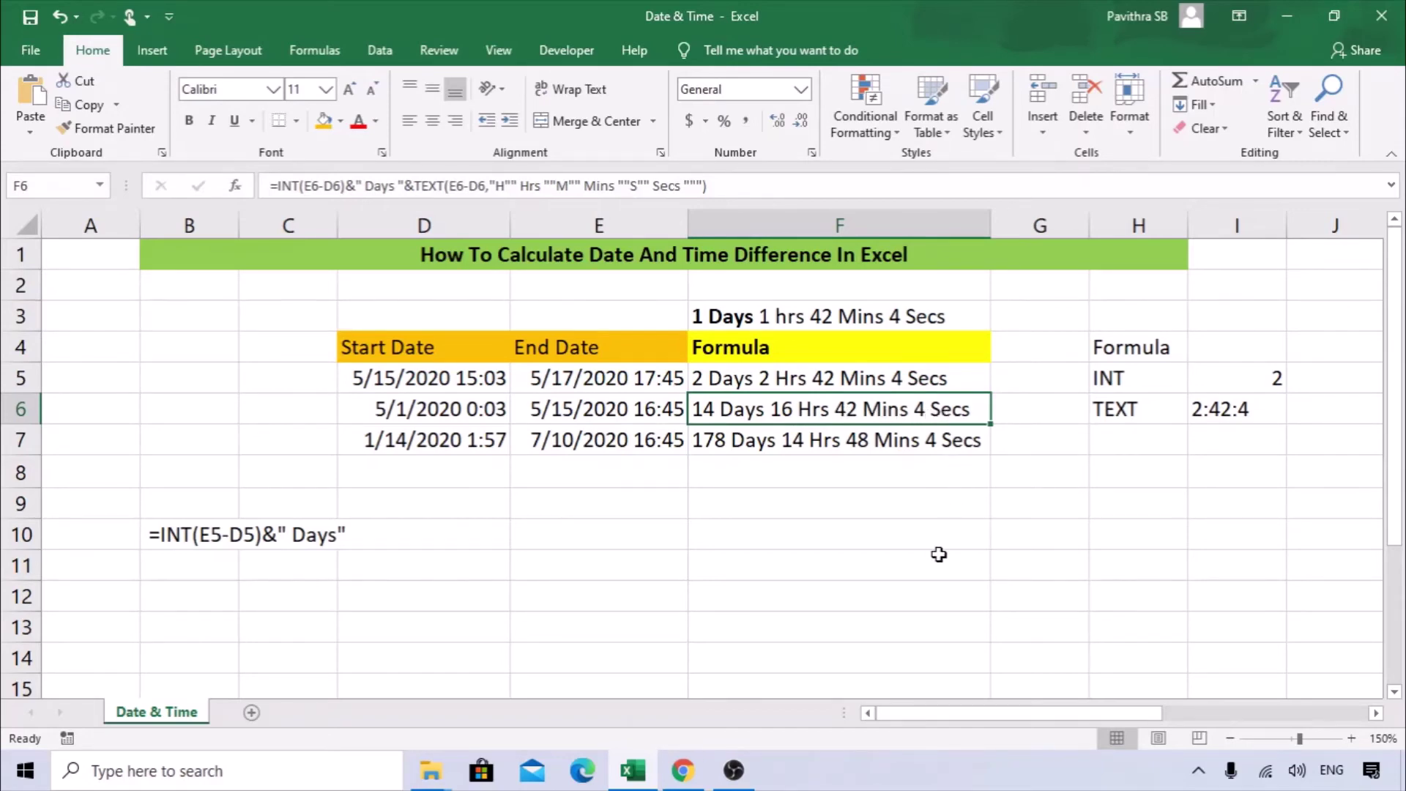
click(785, 378)
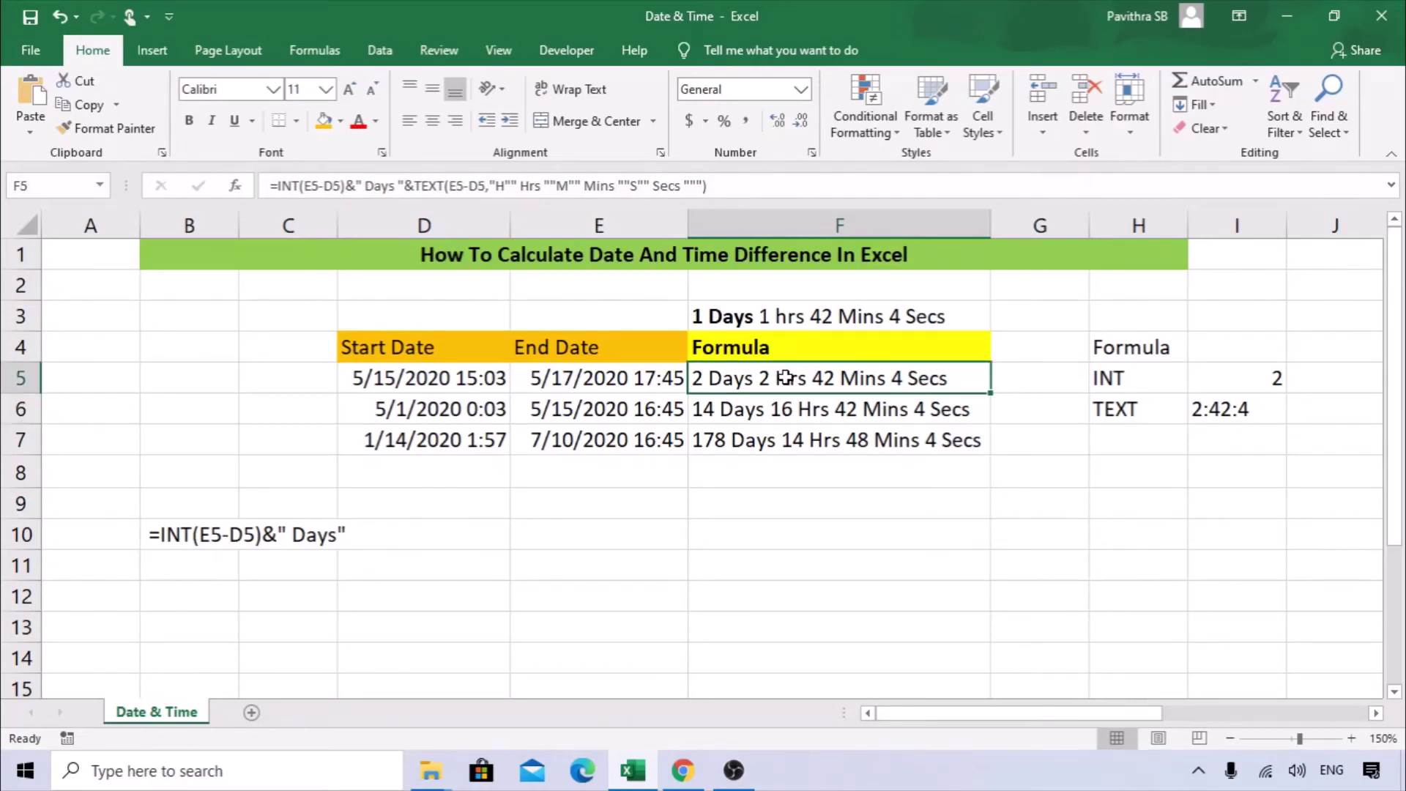
- Clear the difference formulas from F5:F7
click(719, 466)
key(Up)
key(Up)
key(Up)
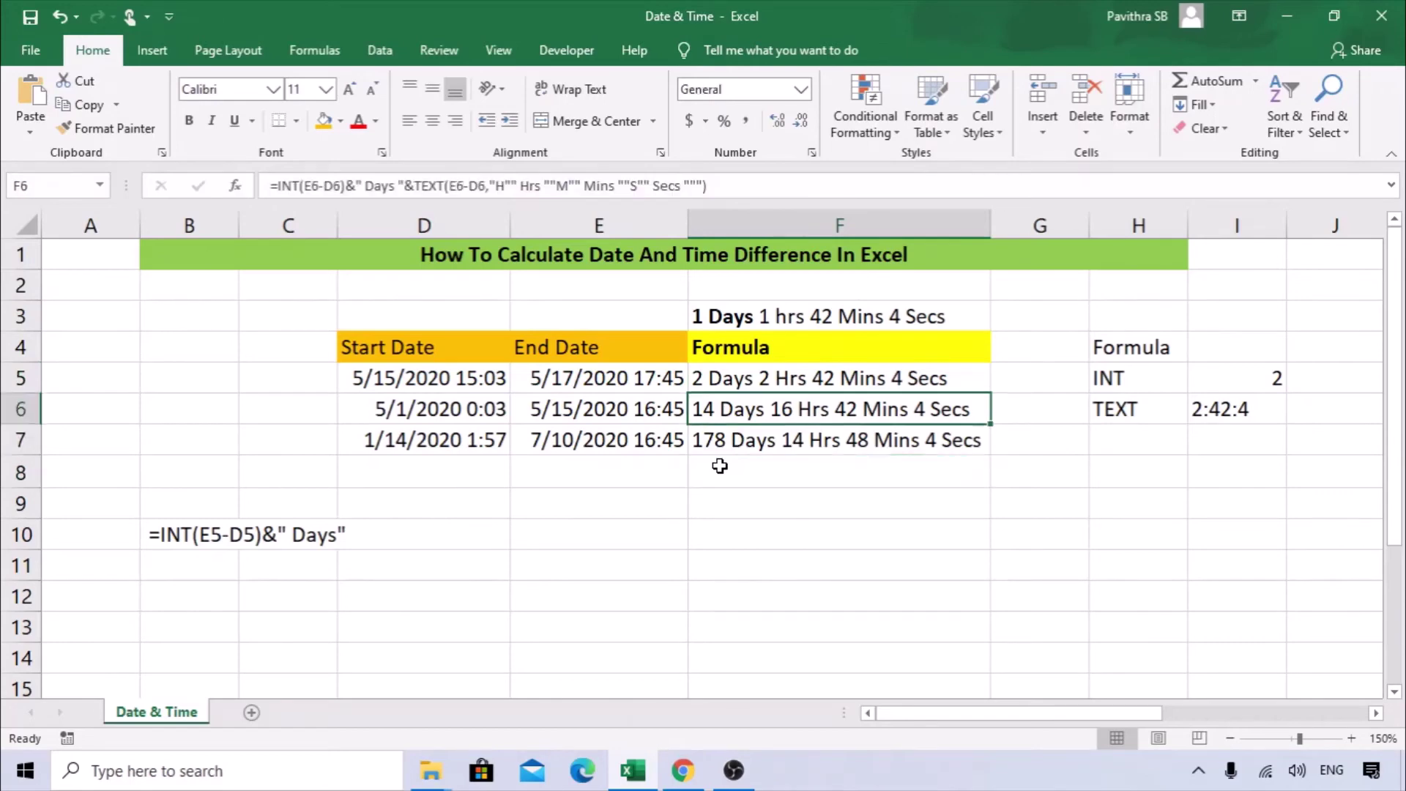
key(shift+Down)
key(shift+Down)
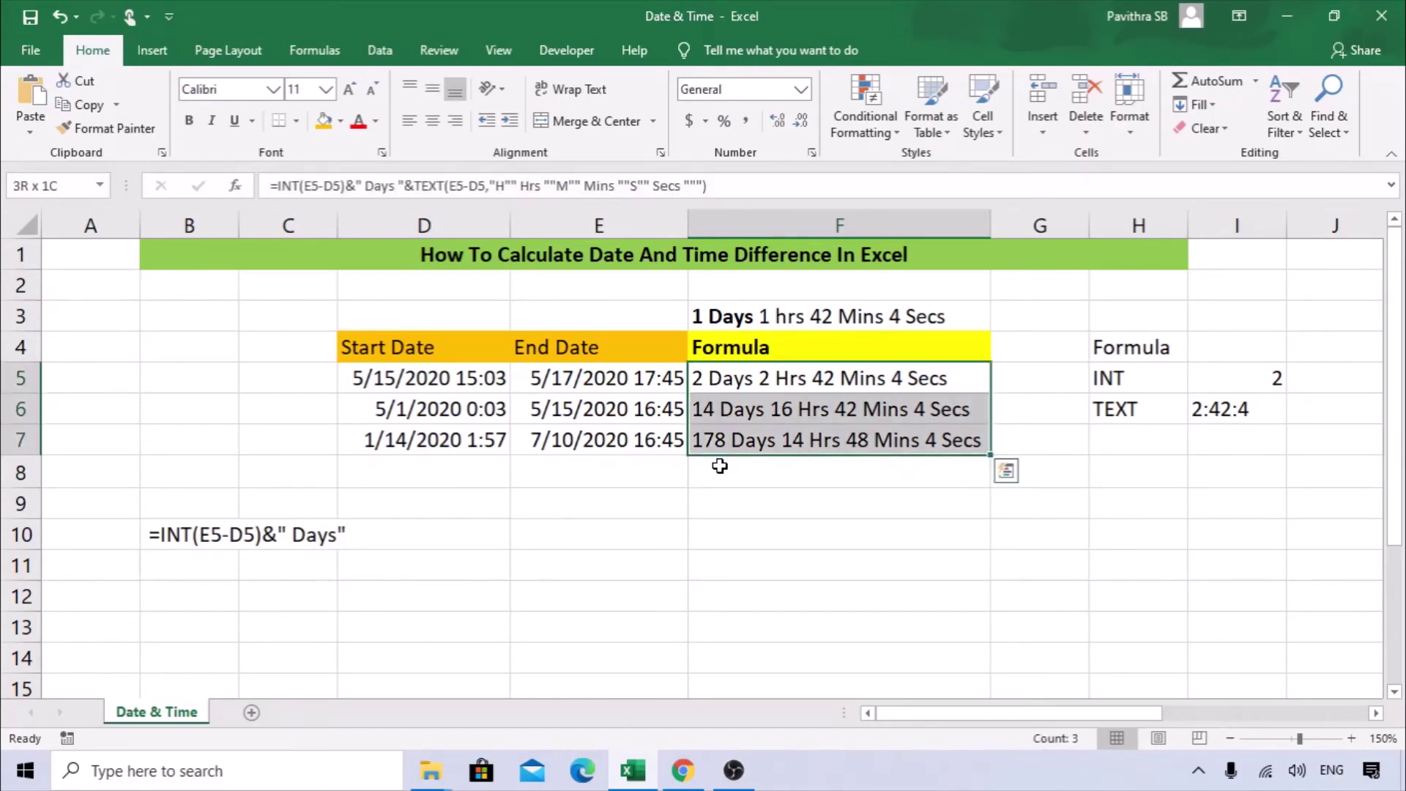
key(Delete)
key(Up)
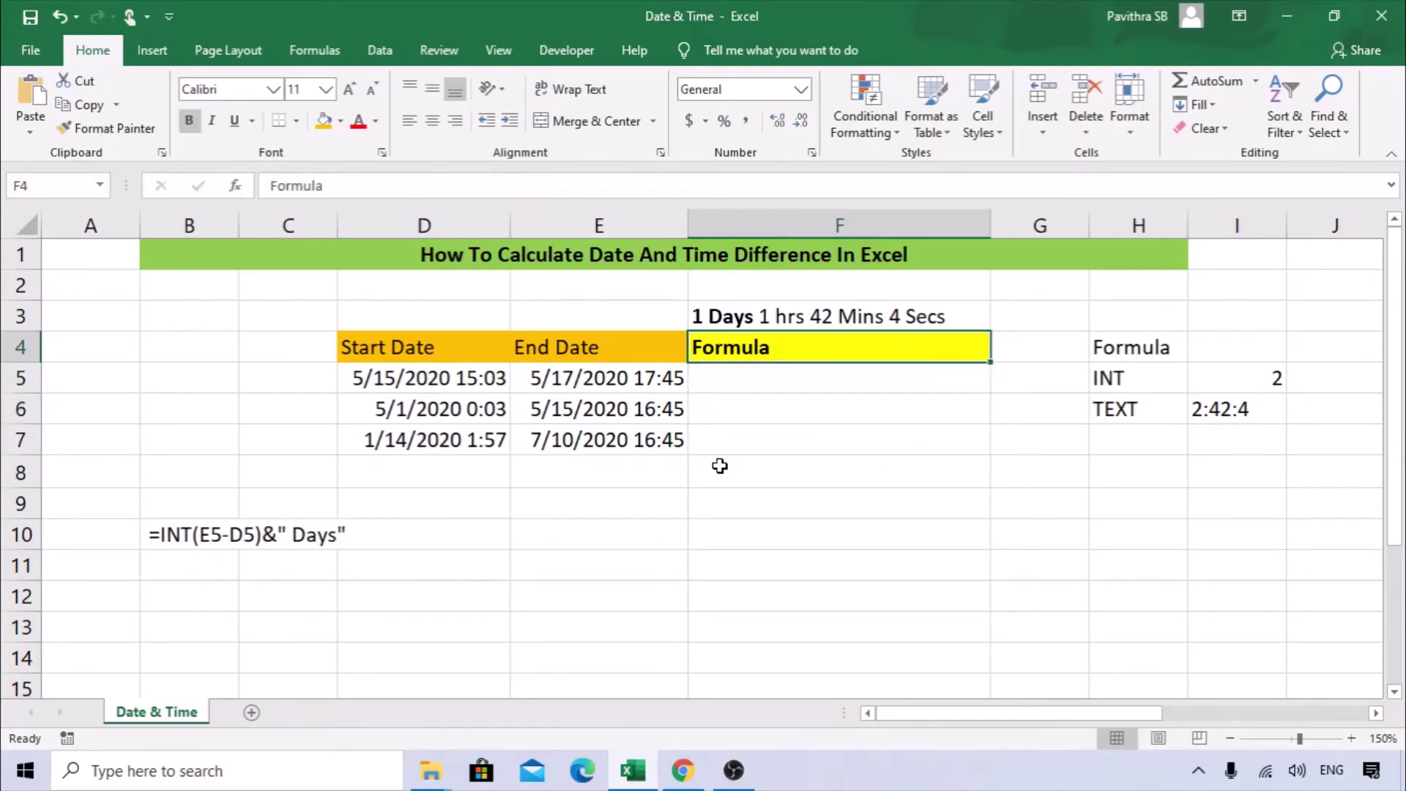
- Start the formula in F5 with =INT(E5-D5)&" Days ", including a space on both sides of Days
key(Down)
text(=int)
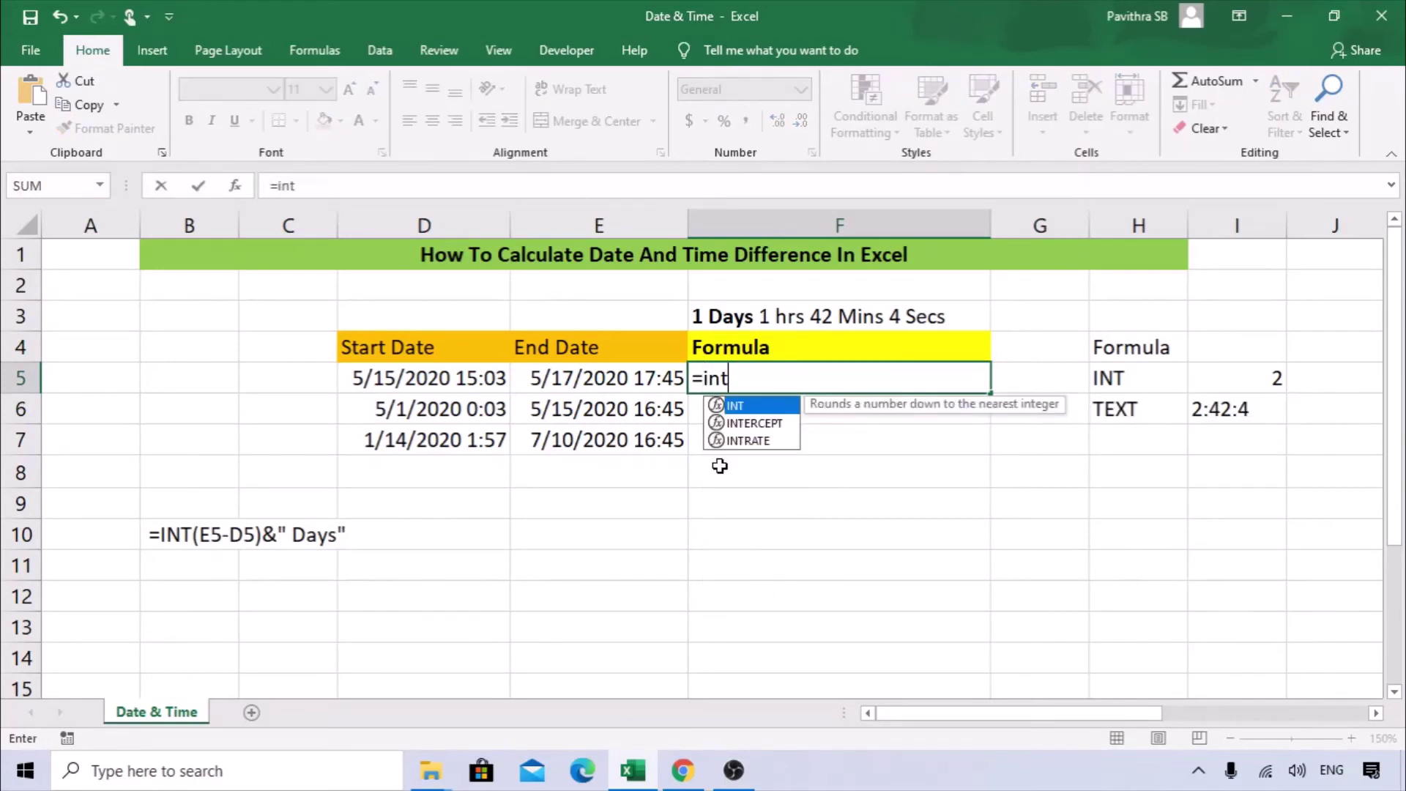
key(Tab)
click(635, 378)
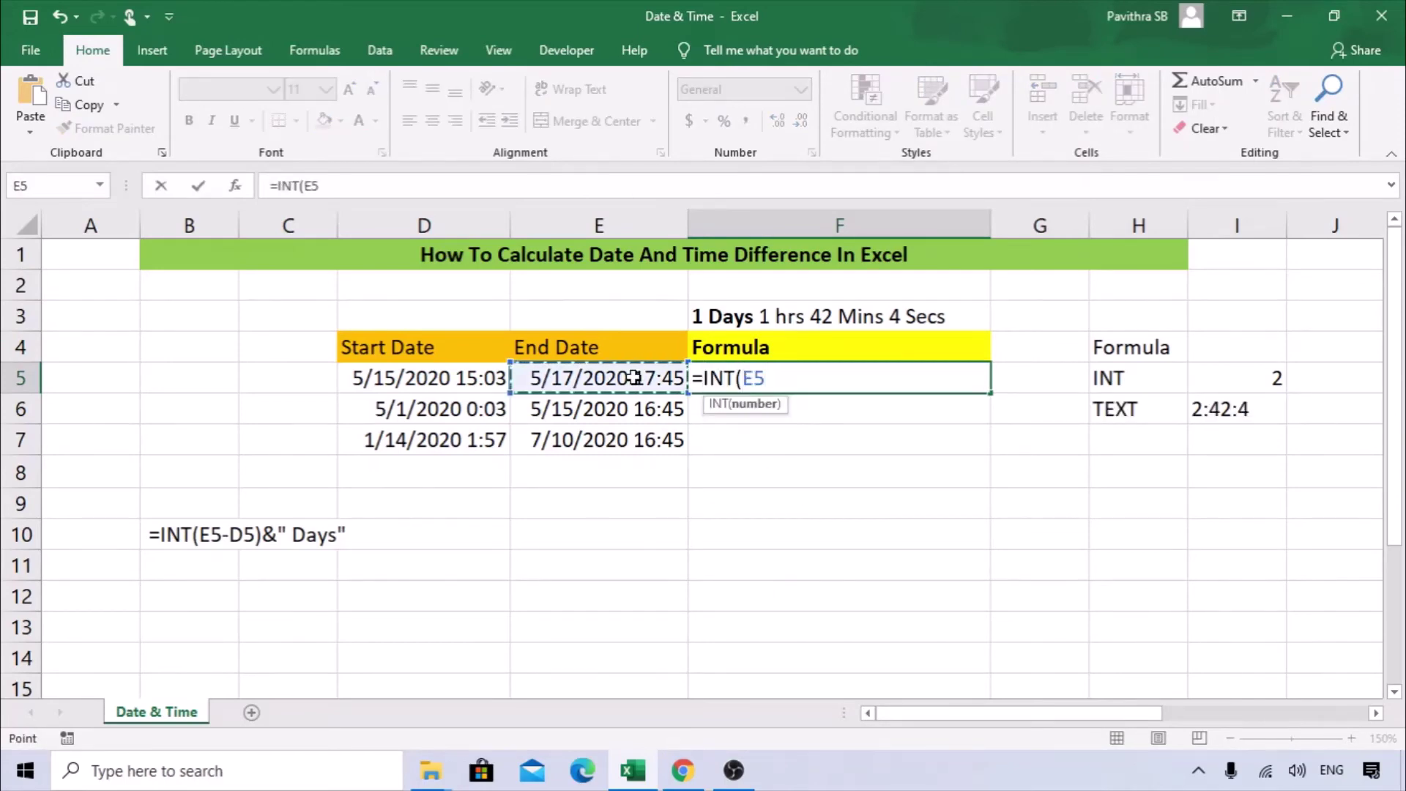
text(-)
key(Down)
key(Up)
key(Left)
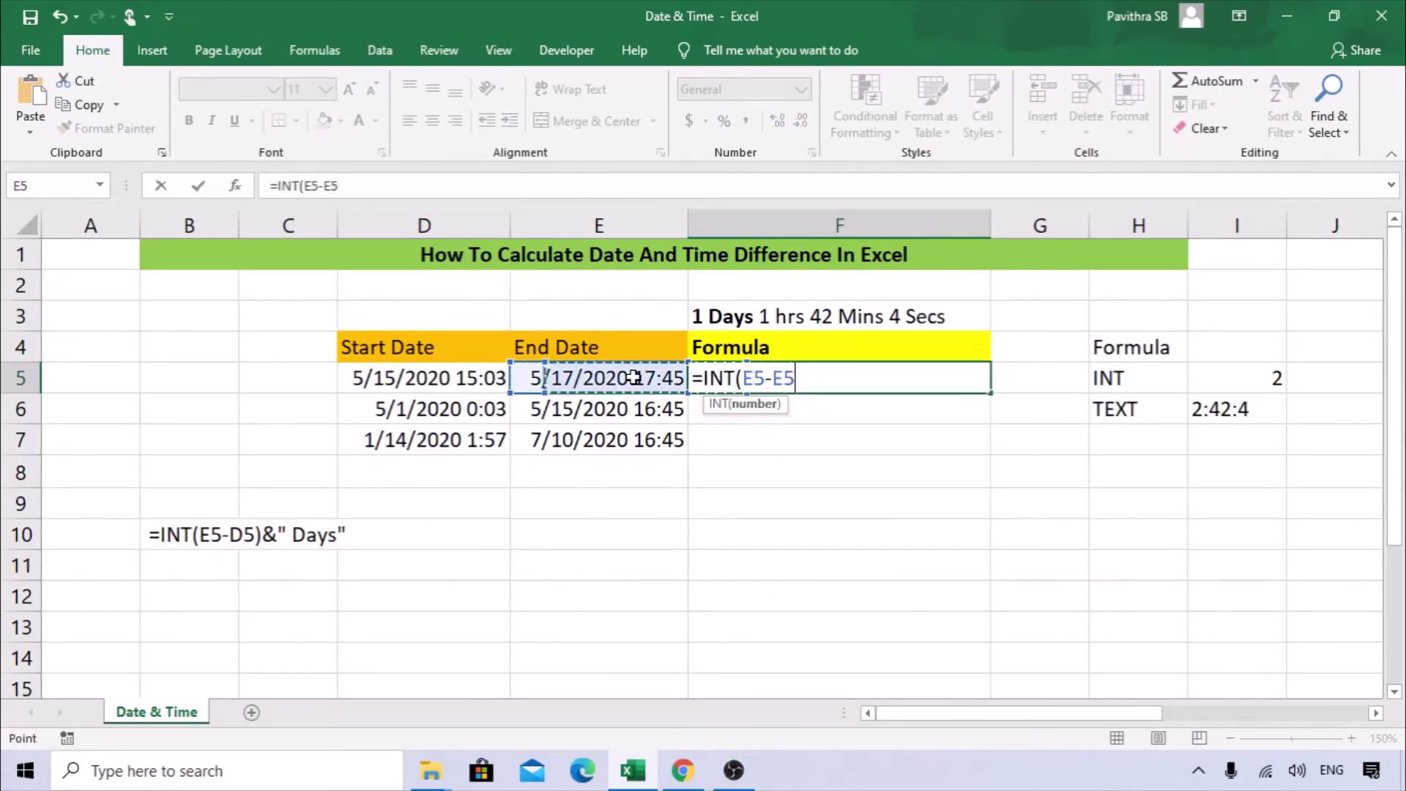
key(Left)
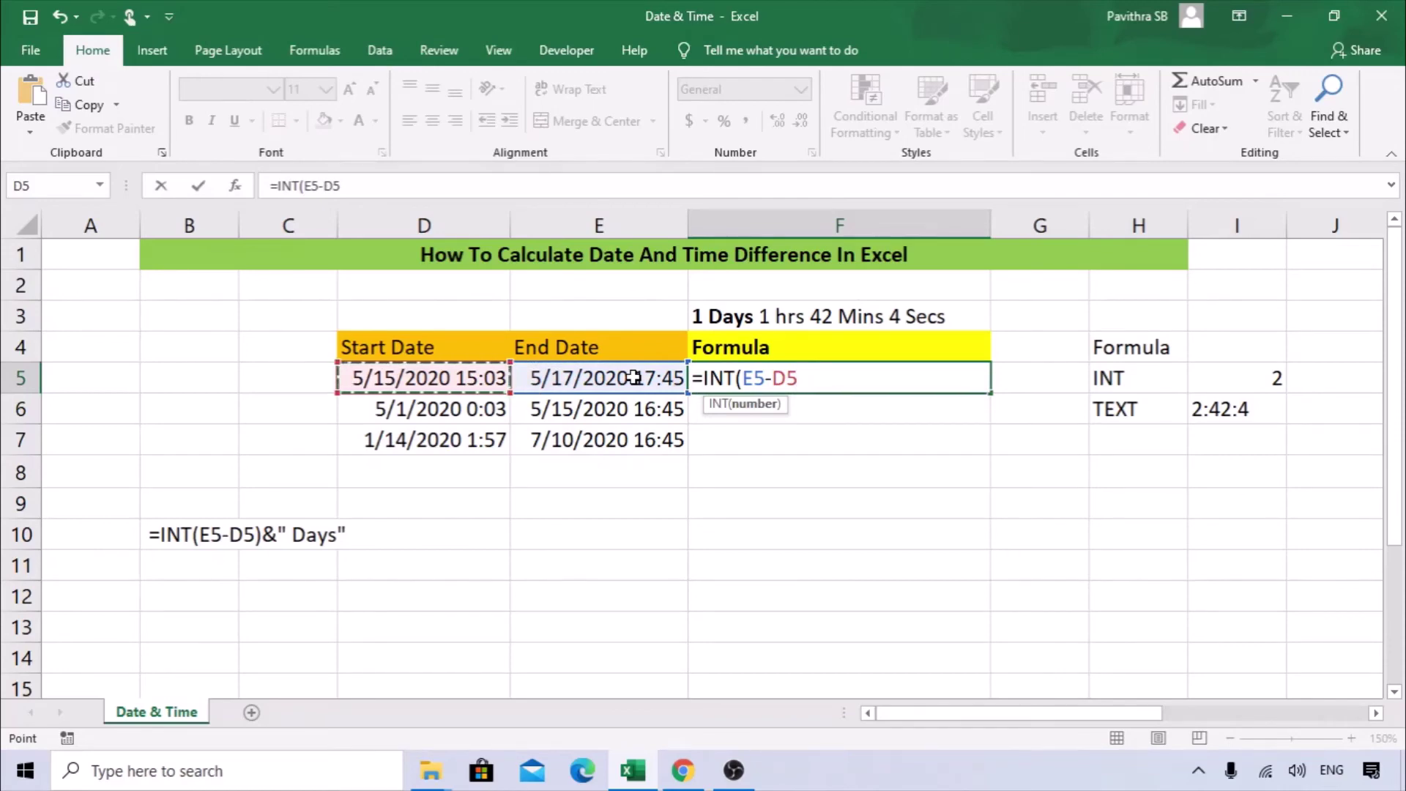
text())
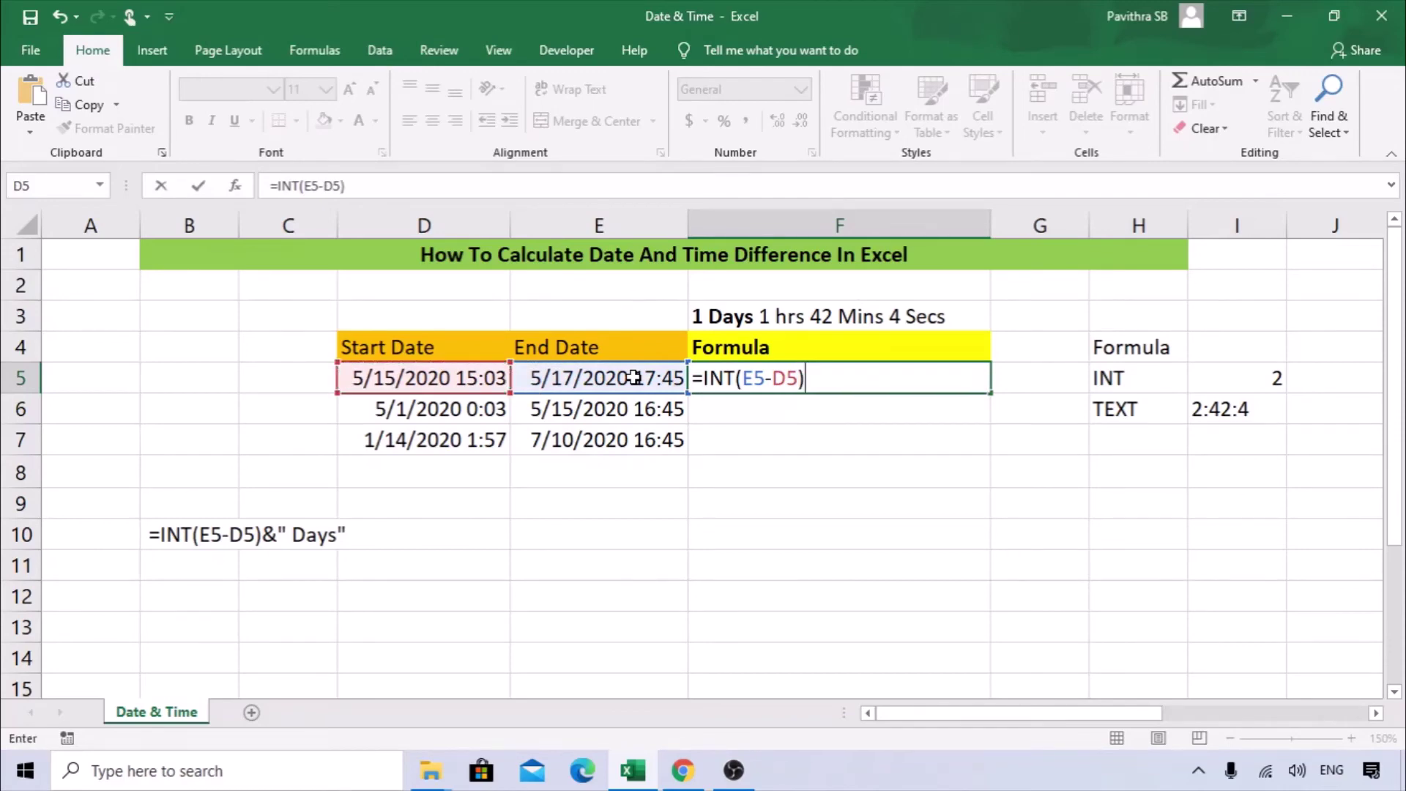
text(&" Days)
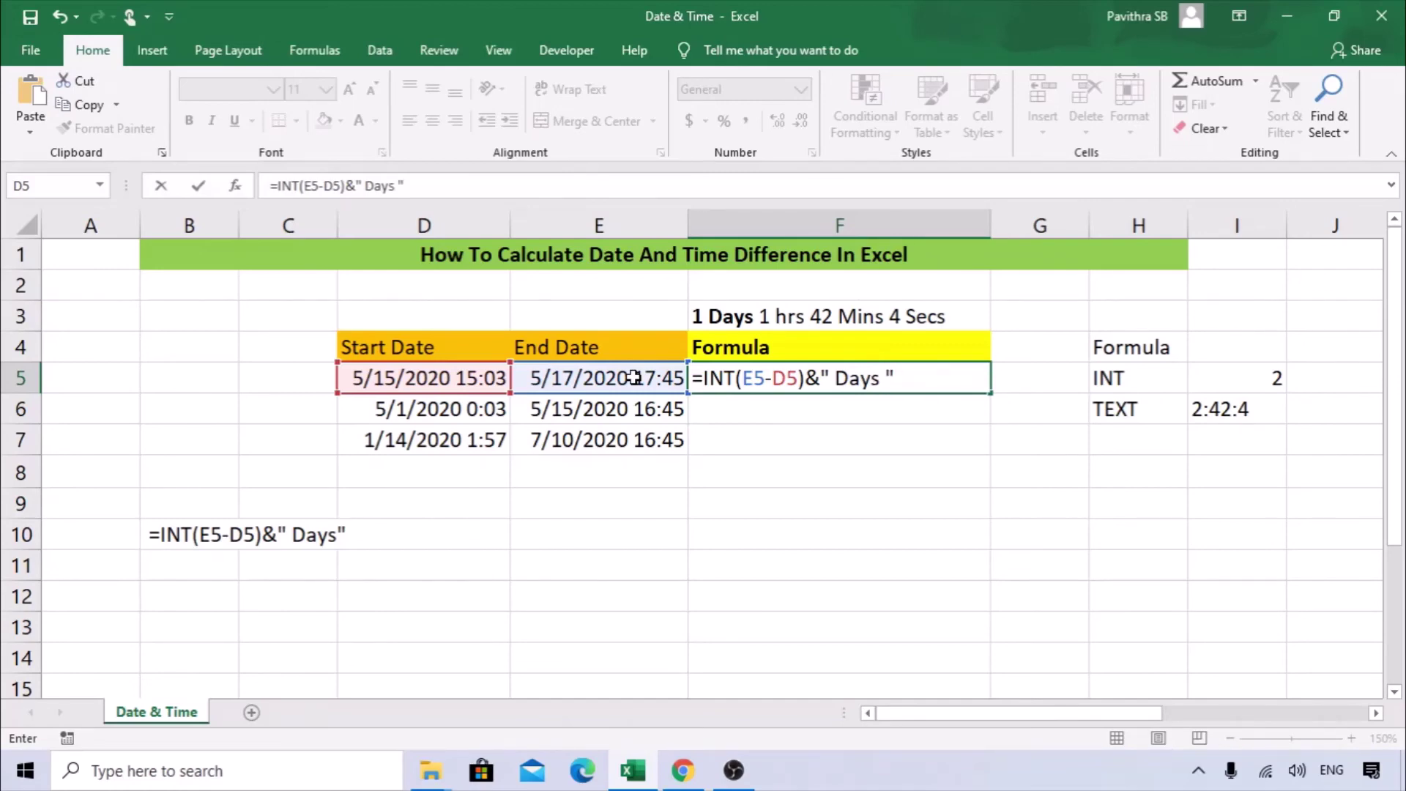
- Append &TEXT( to F5's formula with E5-D5 as its value argument
text(&t)
key(BackSpace)
text(Tex)
key(Tab)
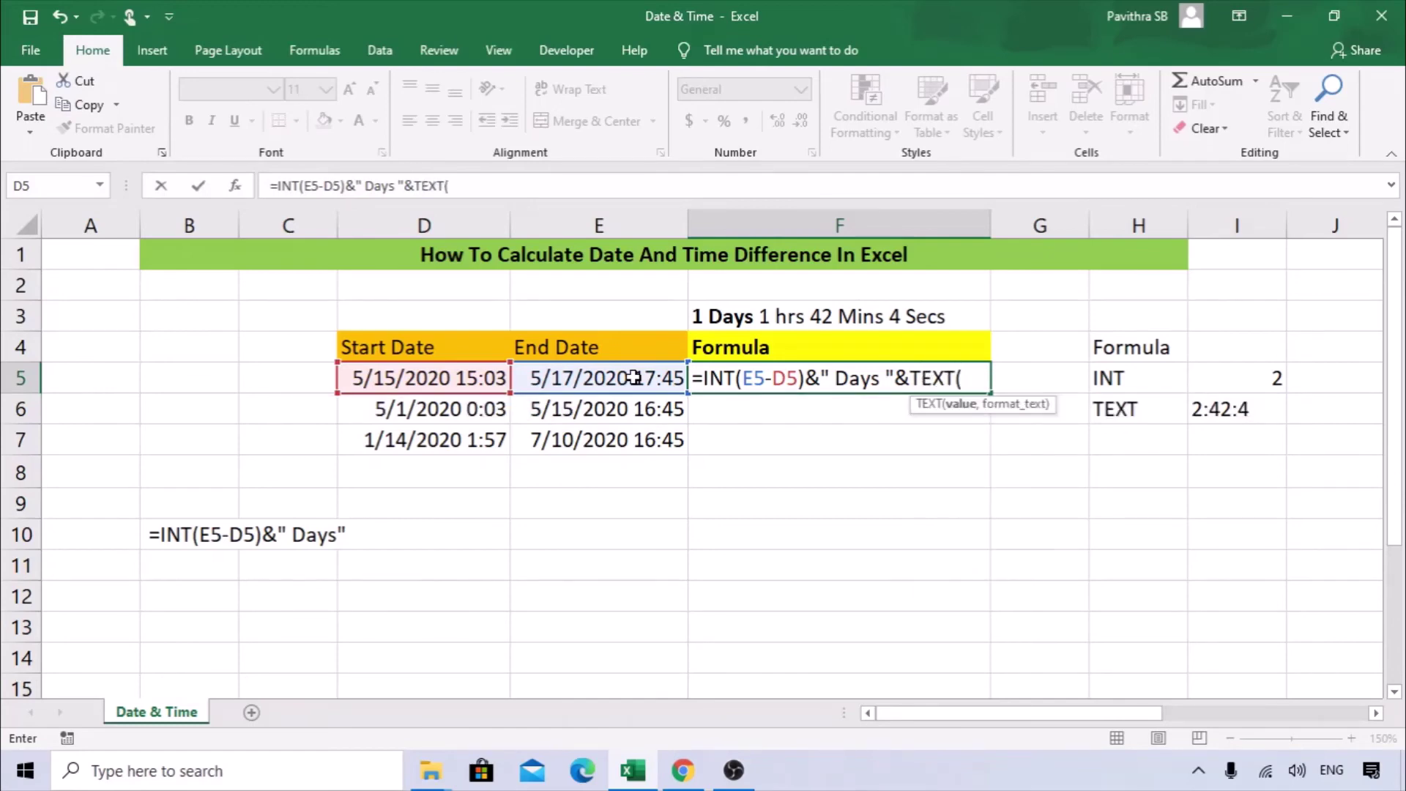
click(628, 377)
text(-)
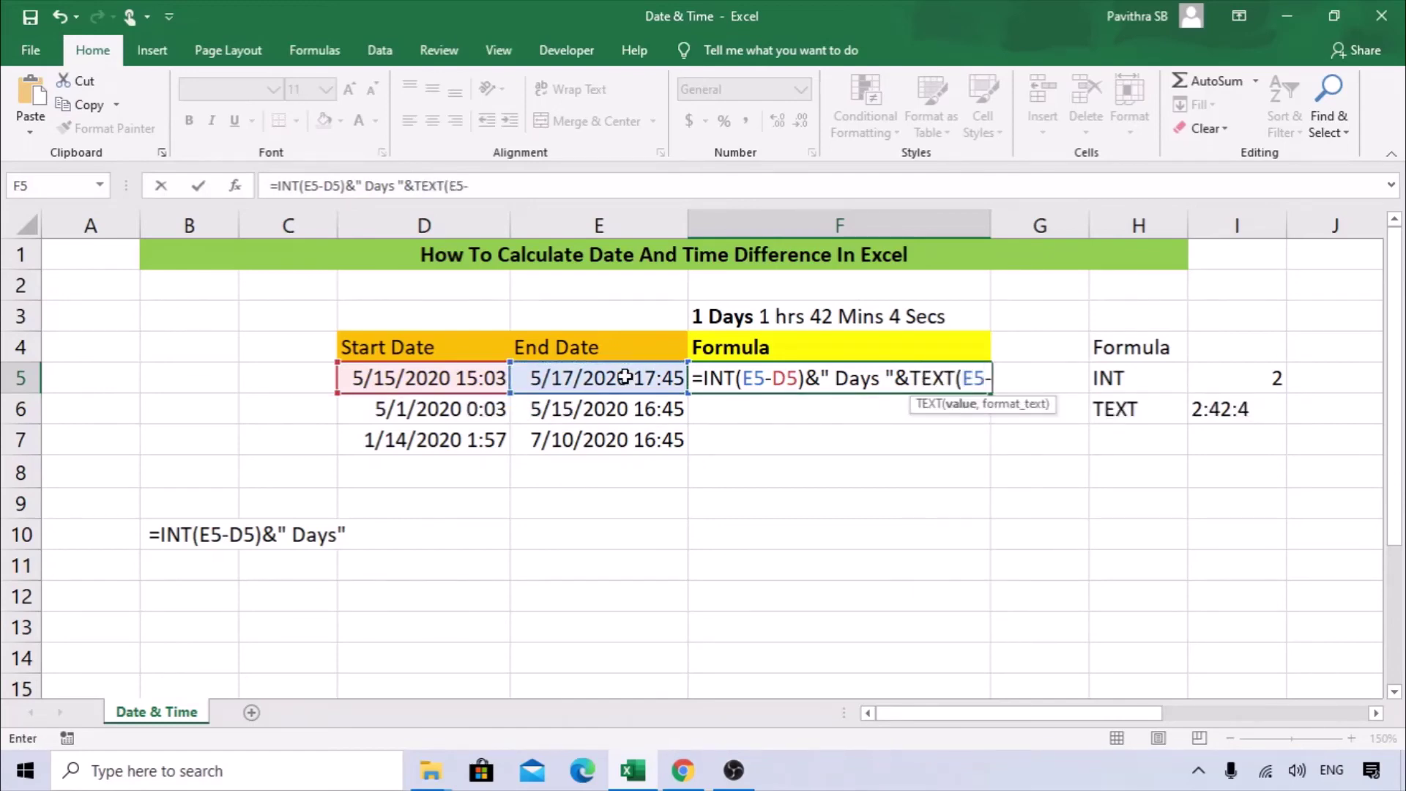
click(461, 377)
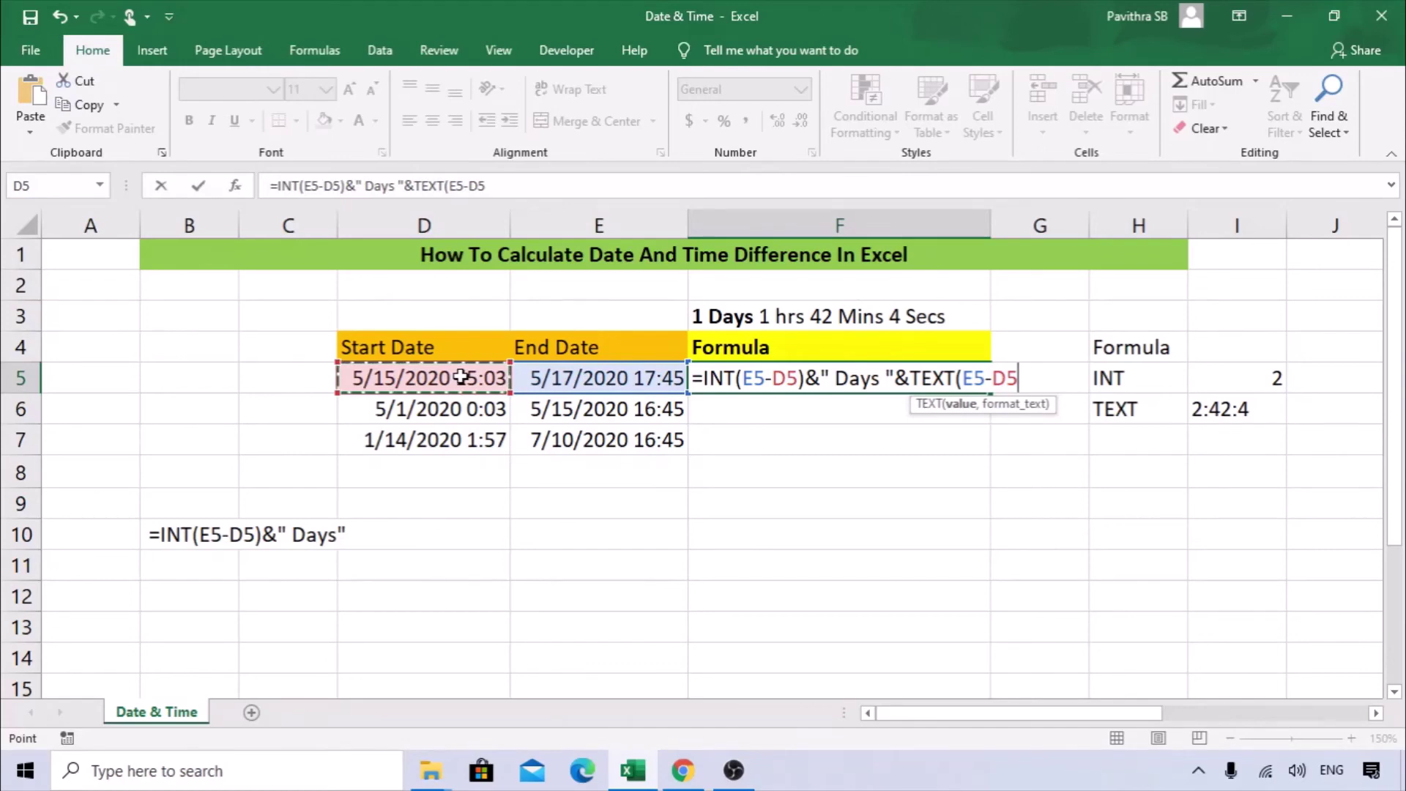
text())
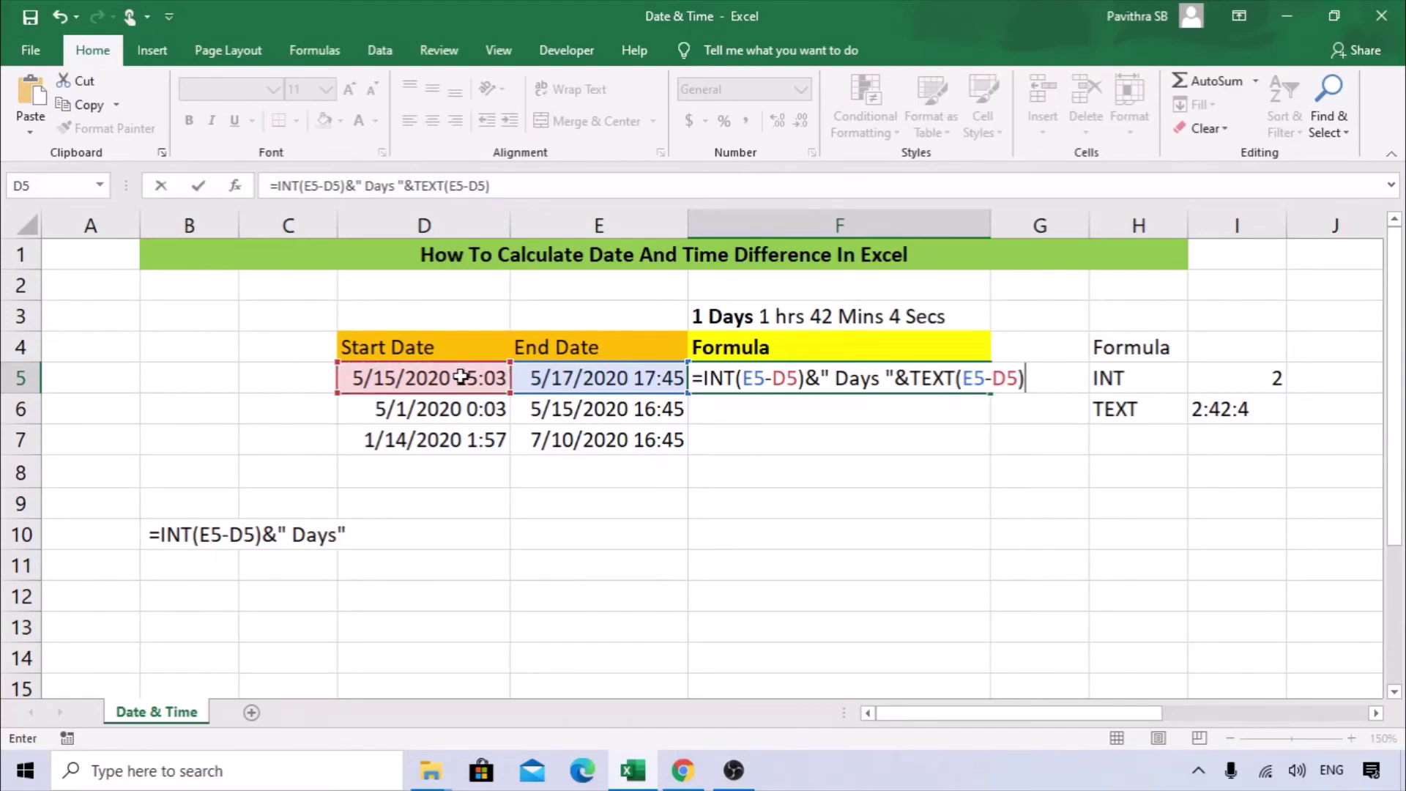
key(BackSpace)
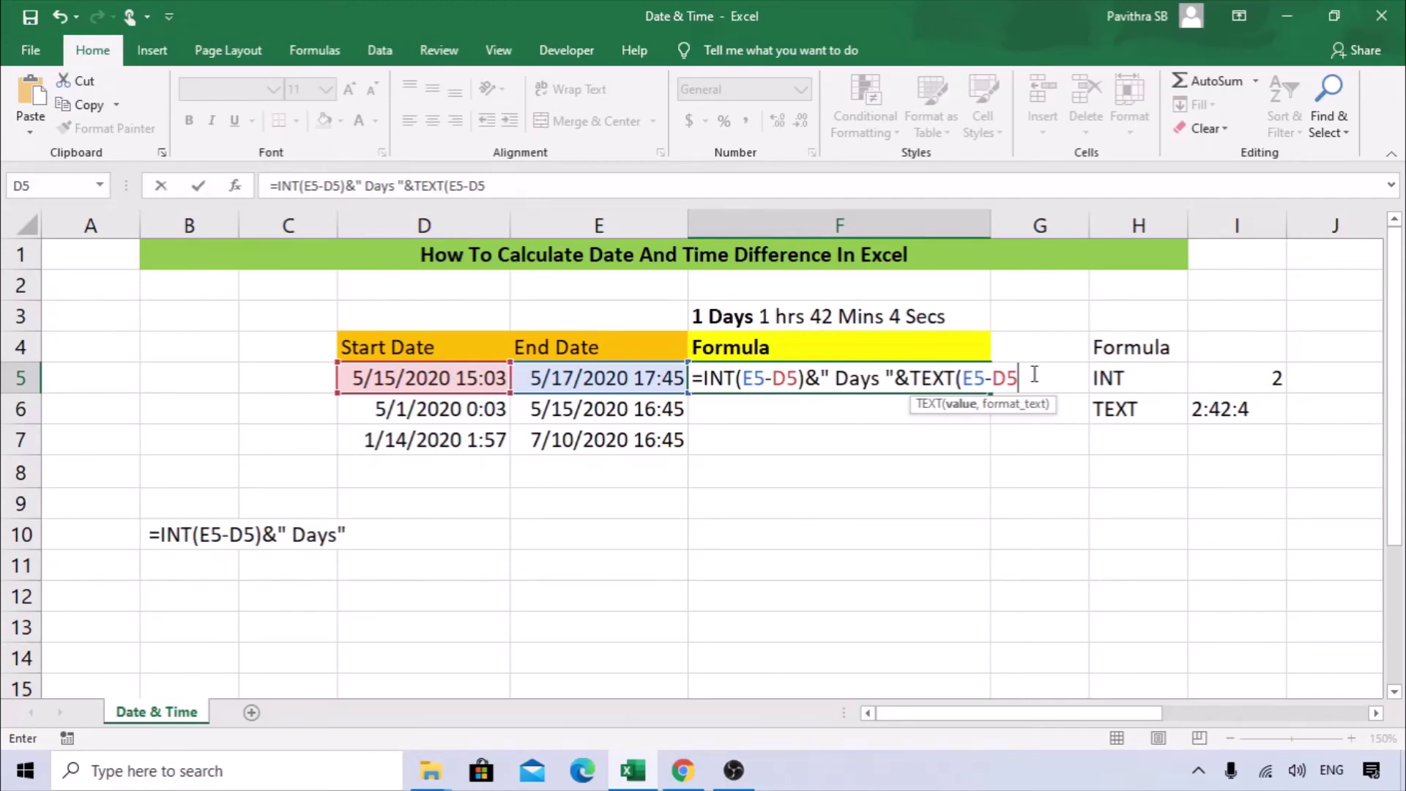
- Begin the TEXT format argument in F5 with "H"" Hrs ""M"" Mins
text(,")
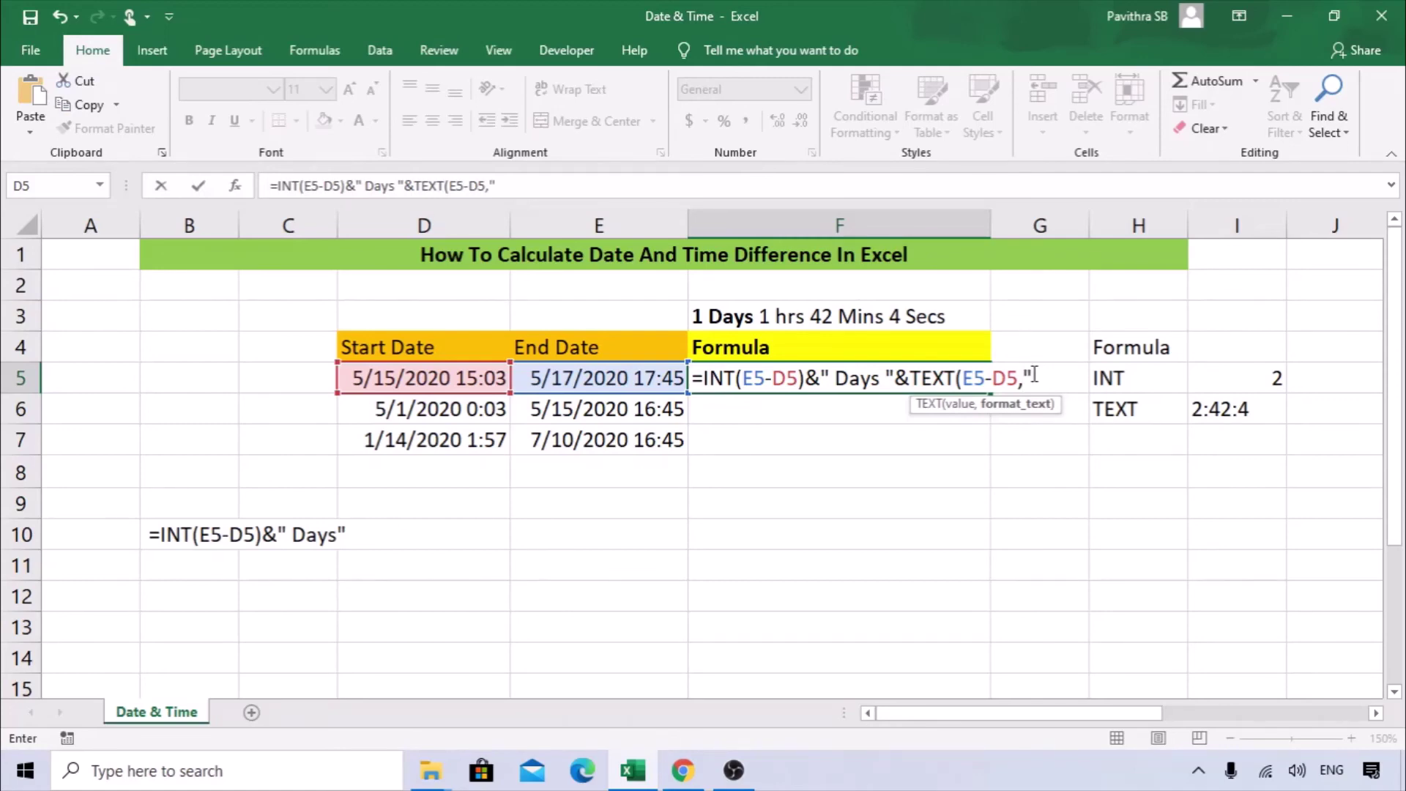
text(H"" H)
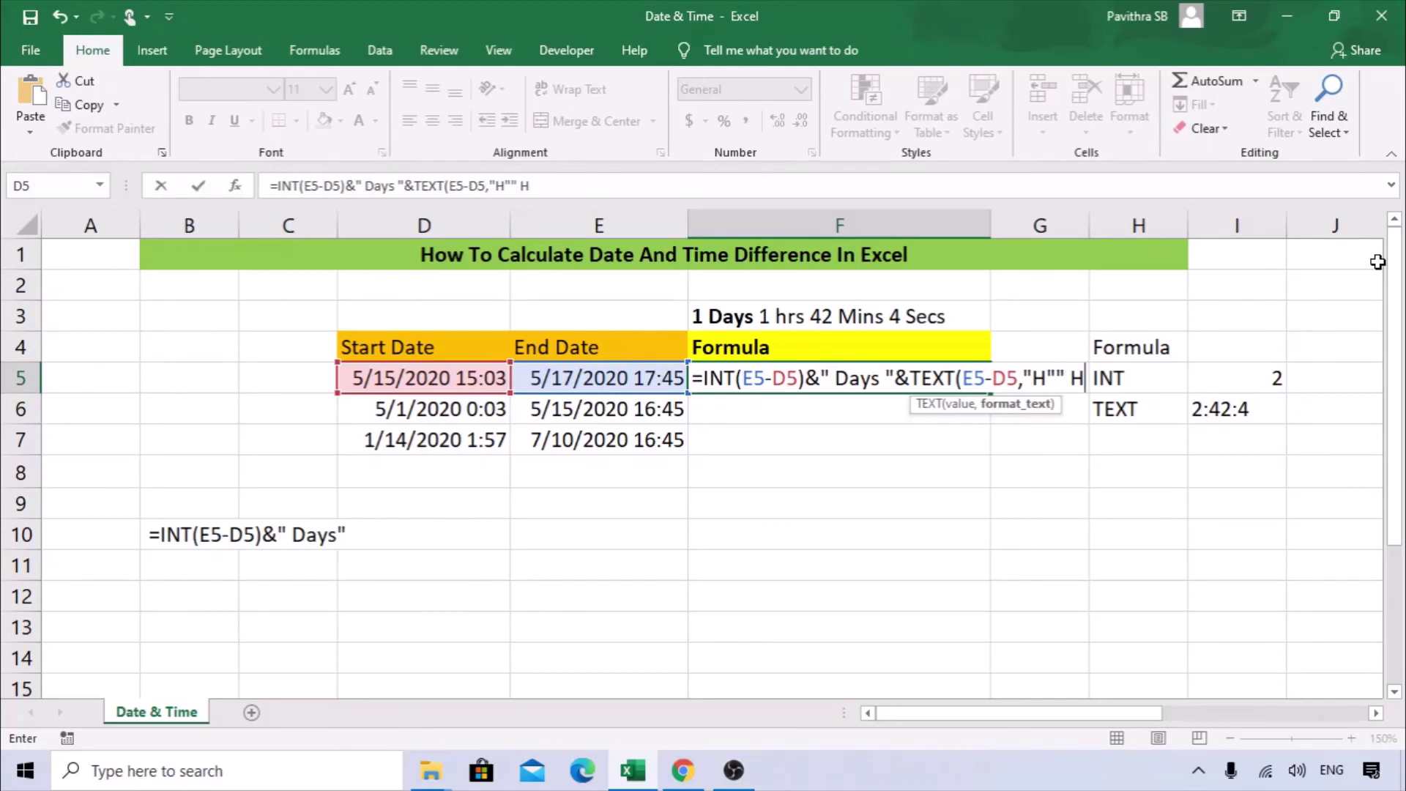
text(rs ""M)
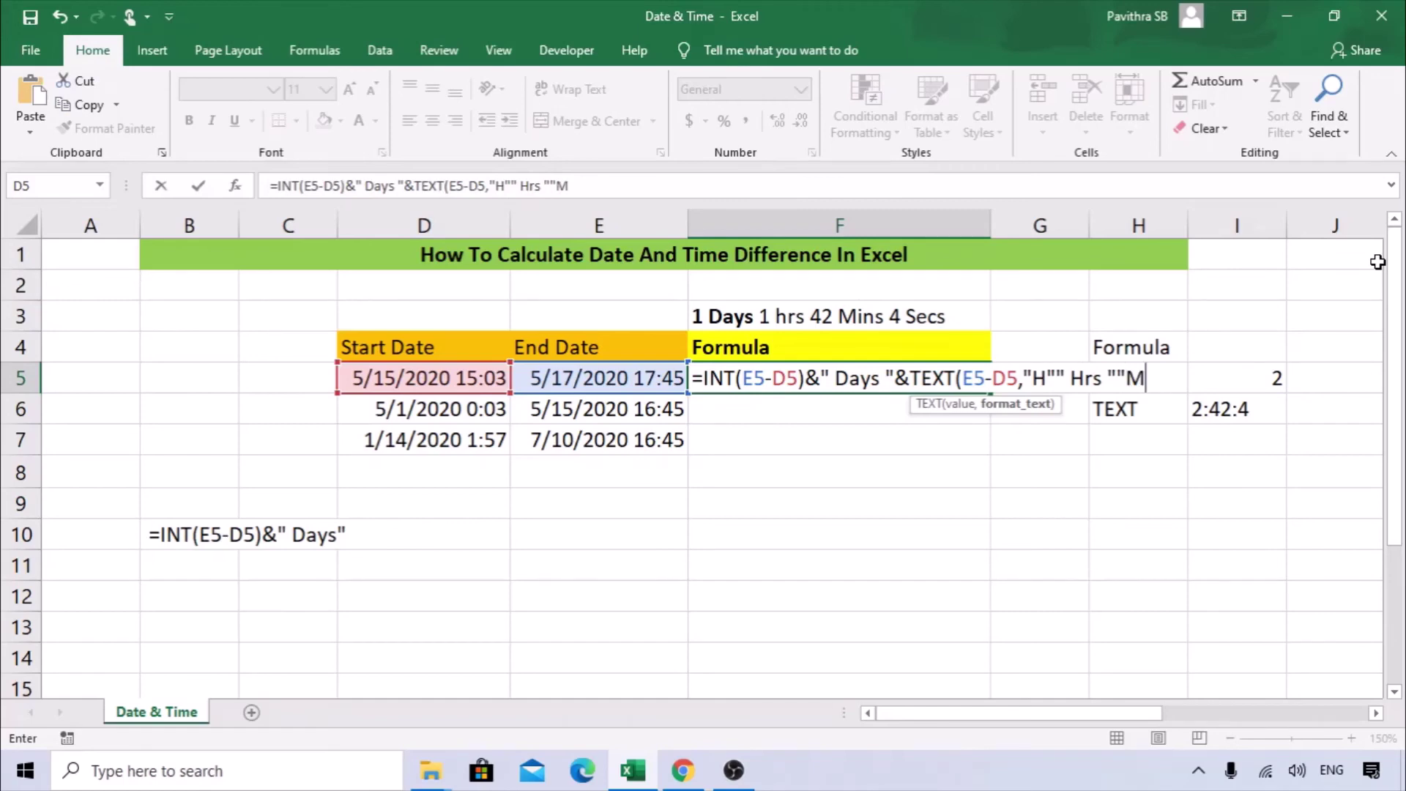
text("" Mins)
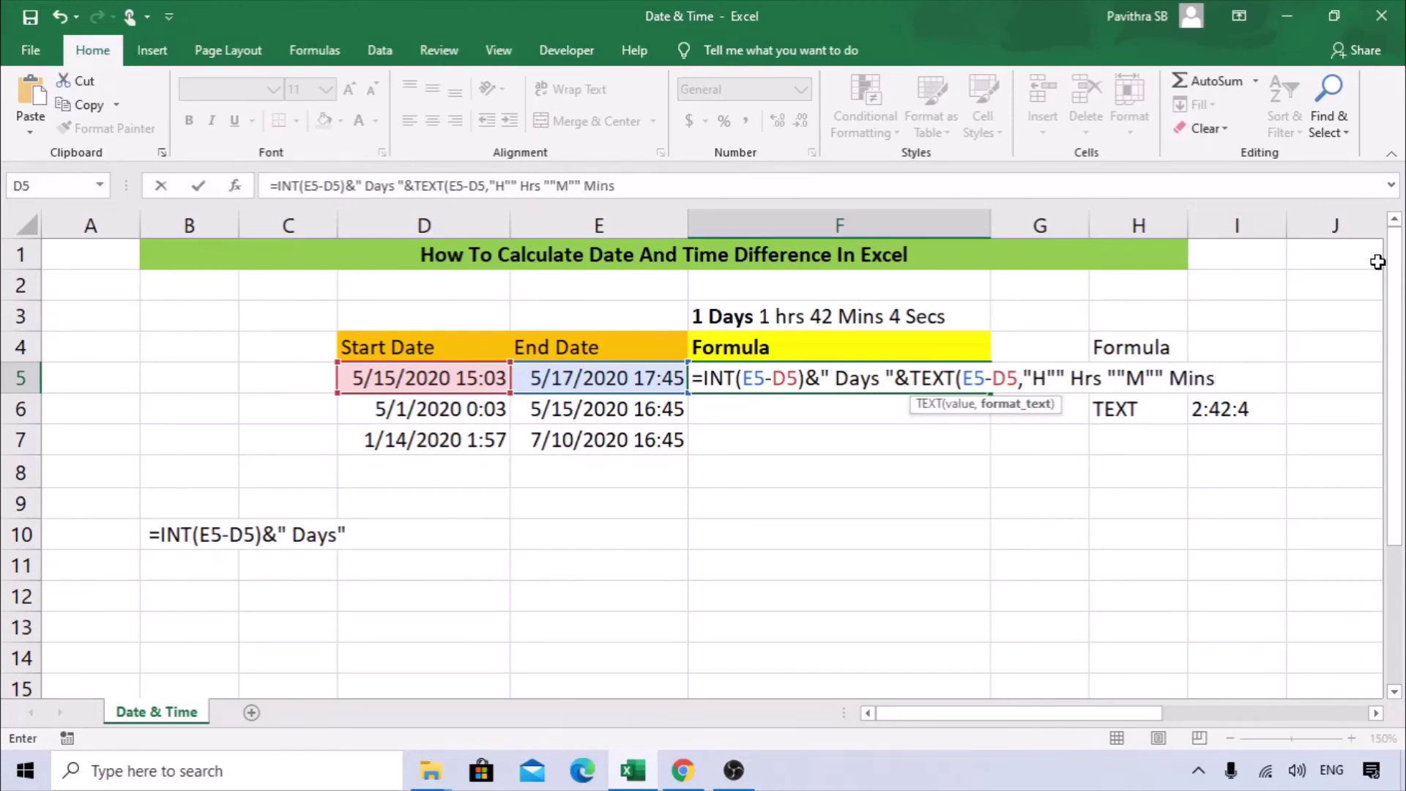
- Finish F5's TEXT format after Mins with a space and ""S"" Secs """, close the function and commit the formula
text( ""s)
key(BackSpace)
text(S"" SEC)
key(BackSpace)
key(BackSpace)
text(e)
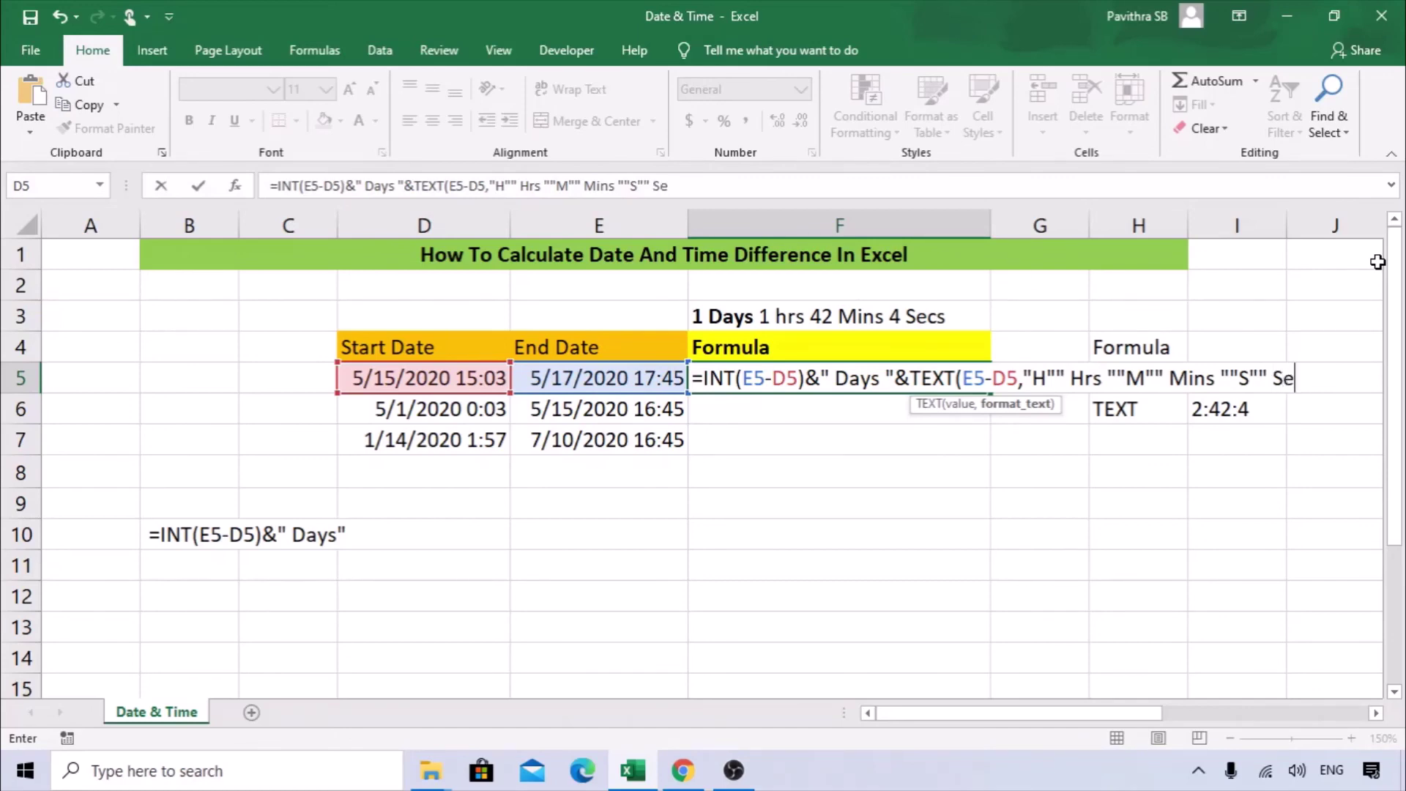
text(cs ")
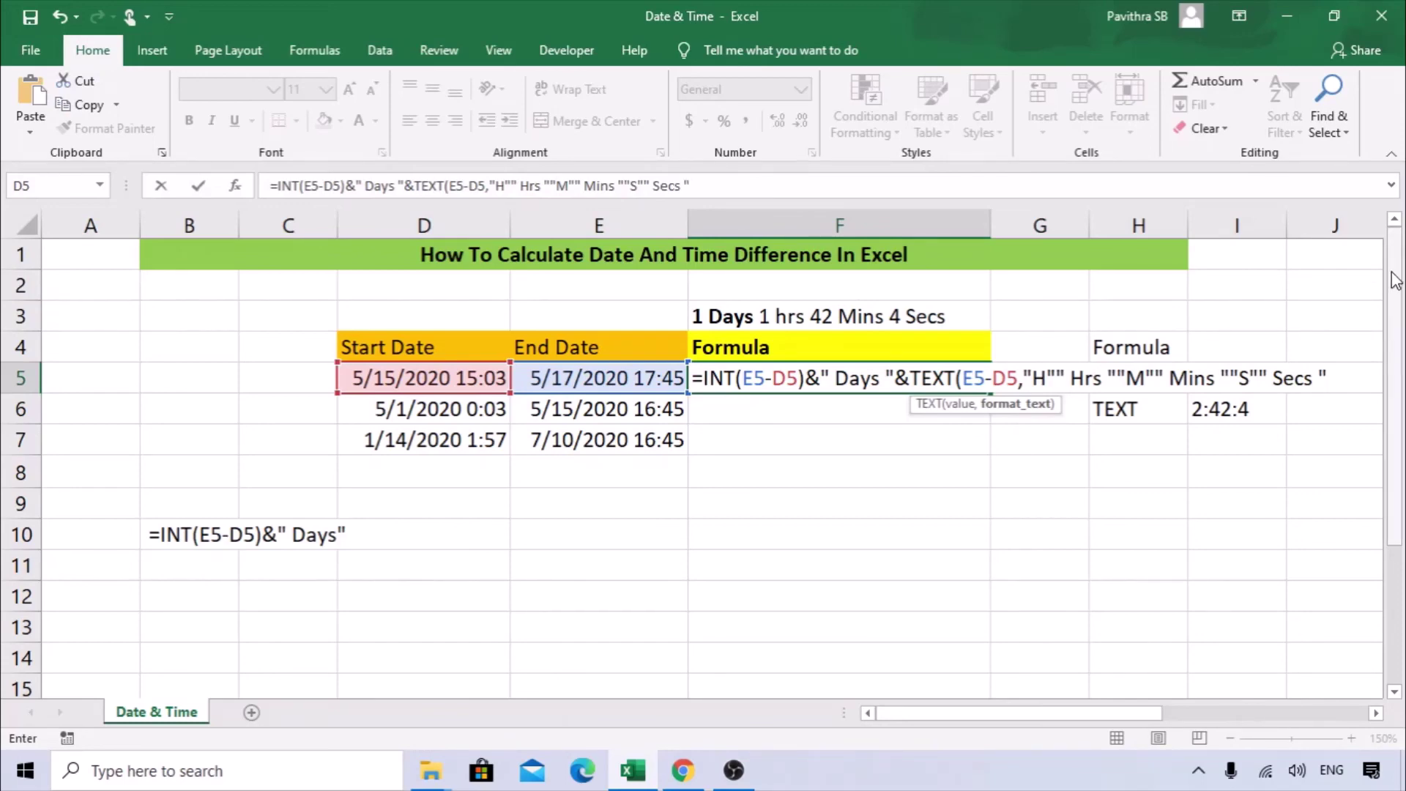
text(""))
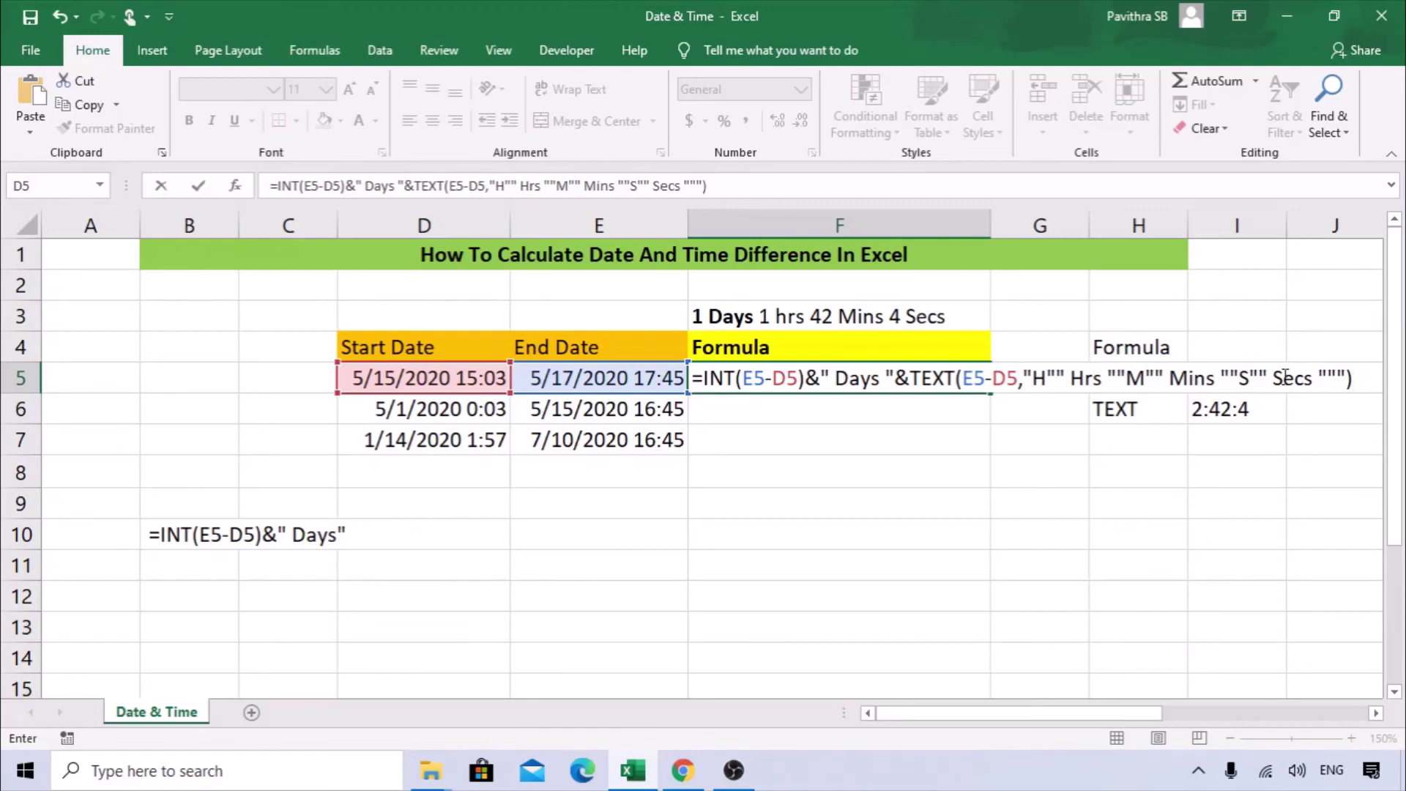
key(Return)
- Fill the F5 formula down through F7
click(907, 367)
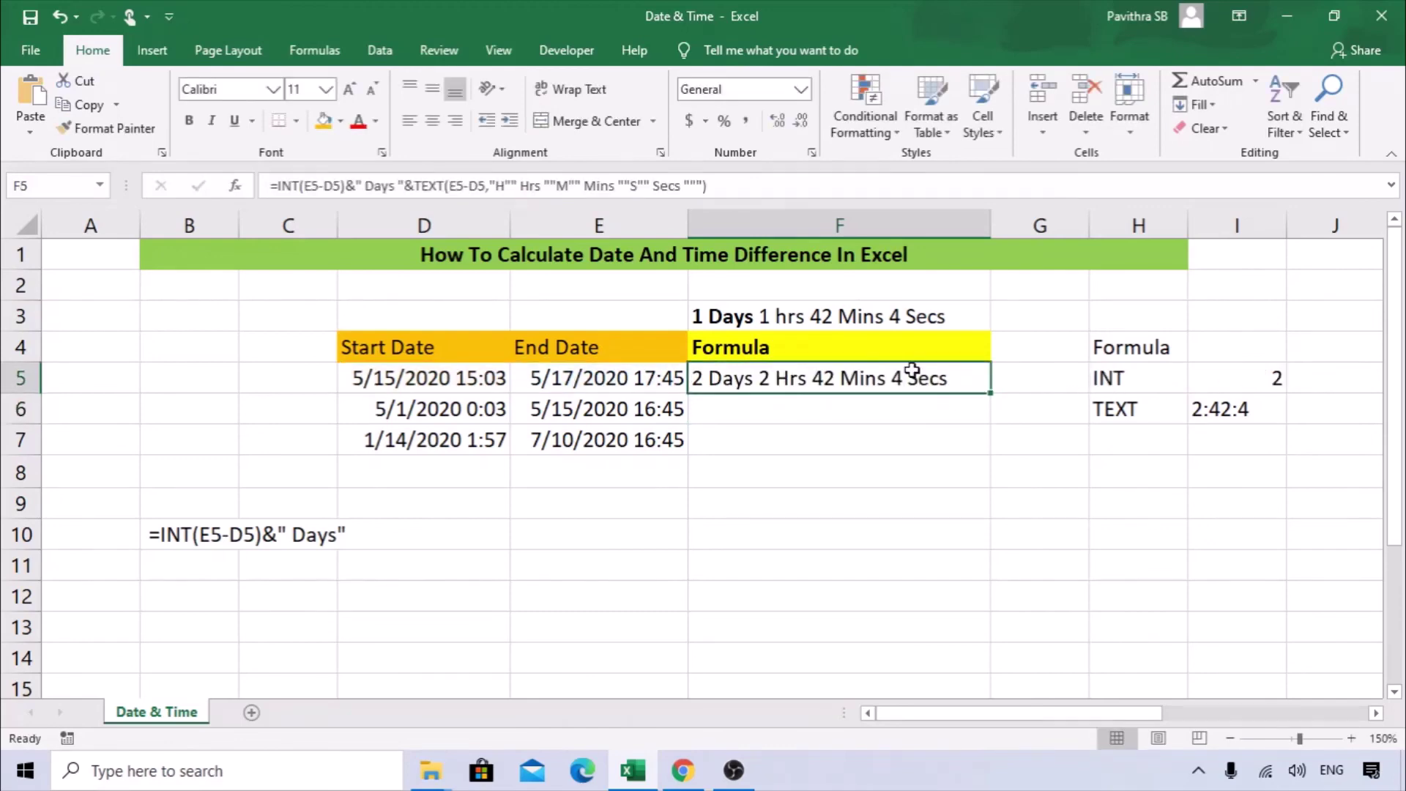
drag(990, 392, 979, 451)
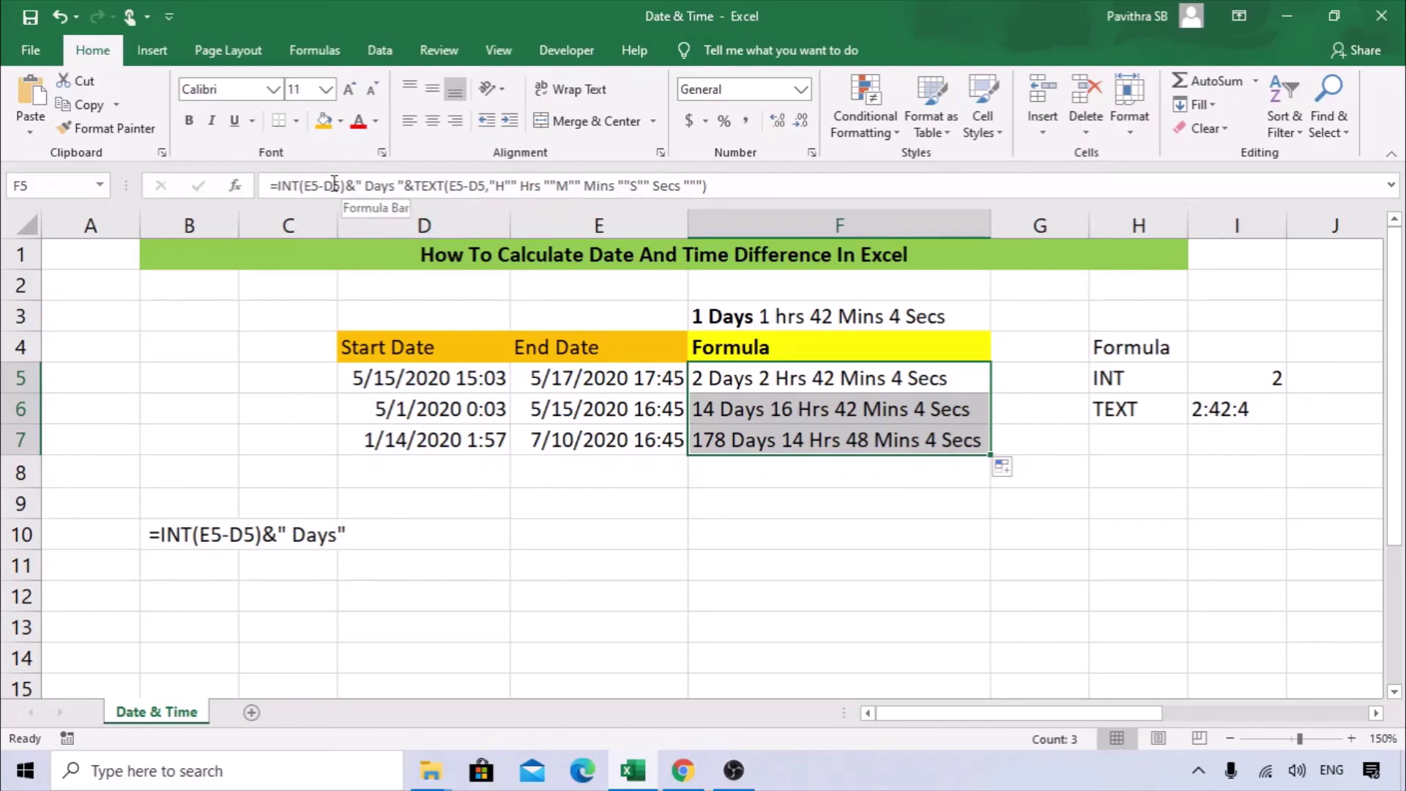
click(945, 550)
drag(893, 378, 900, 453)
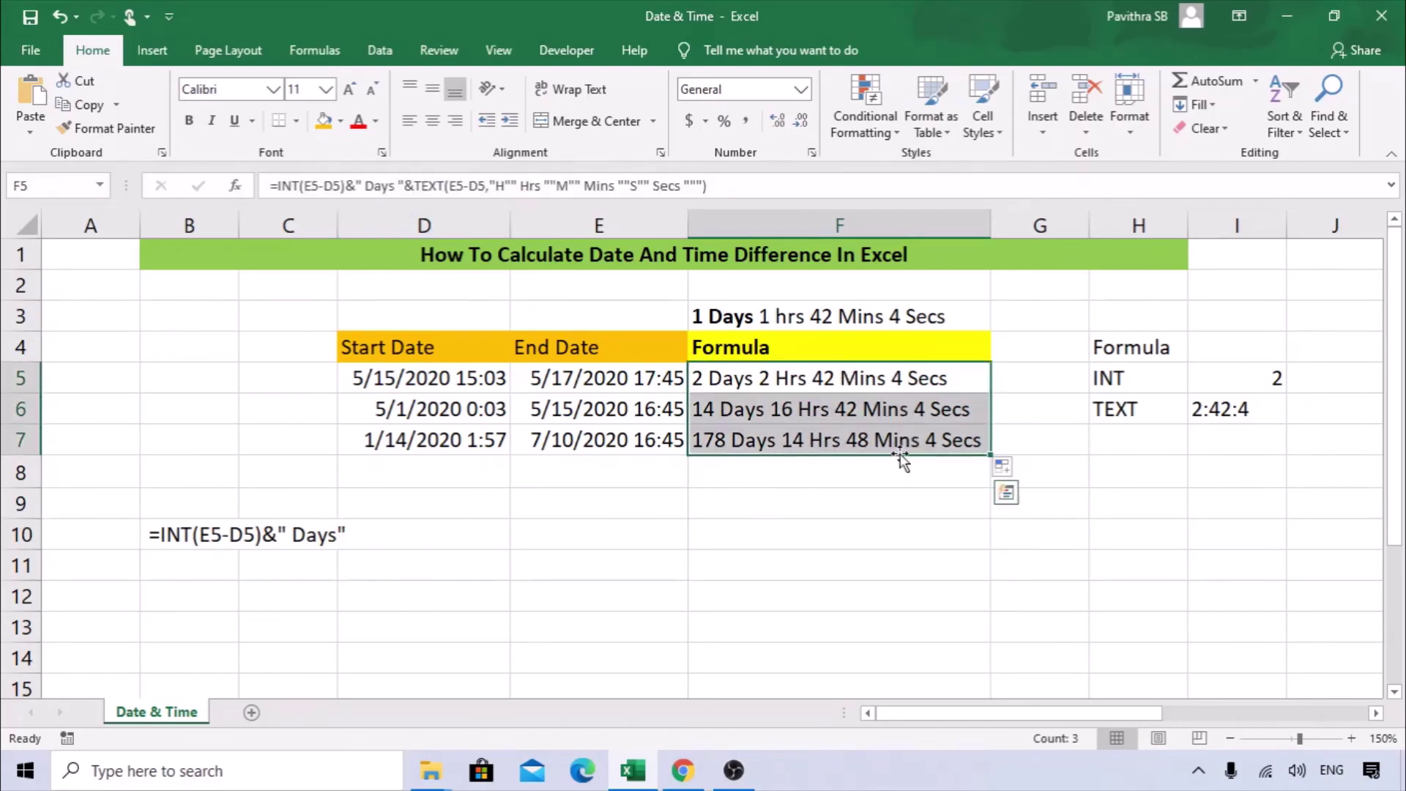
click(889, 501)
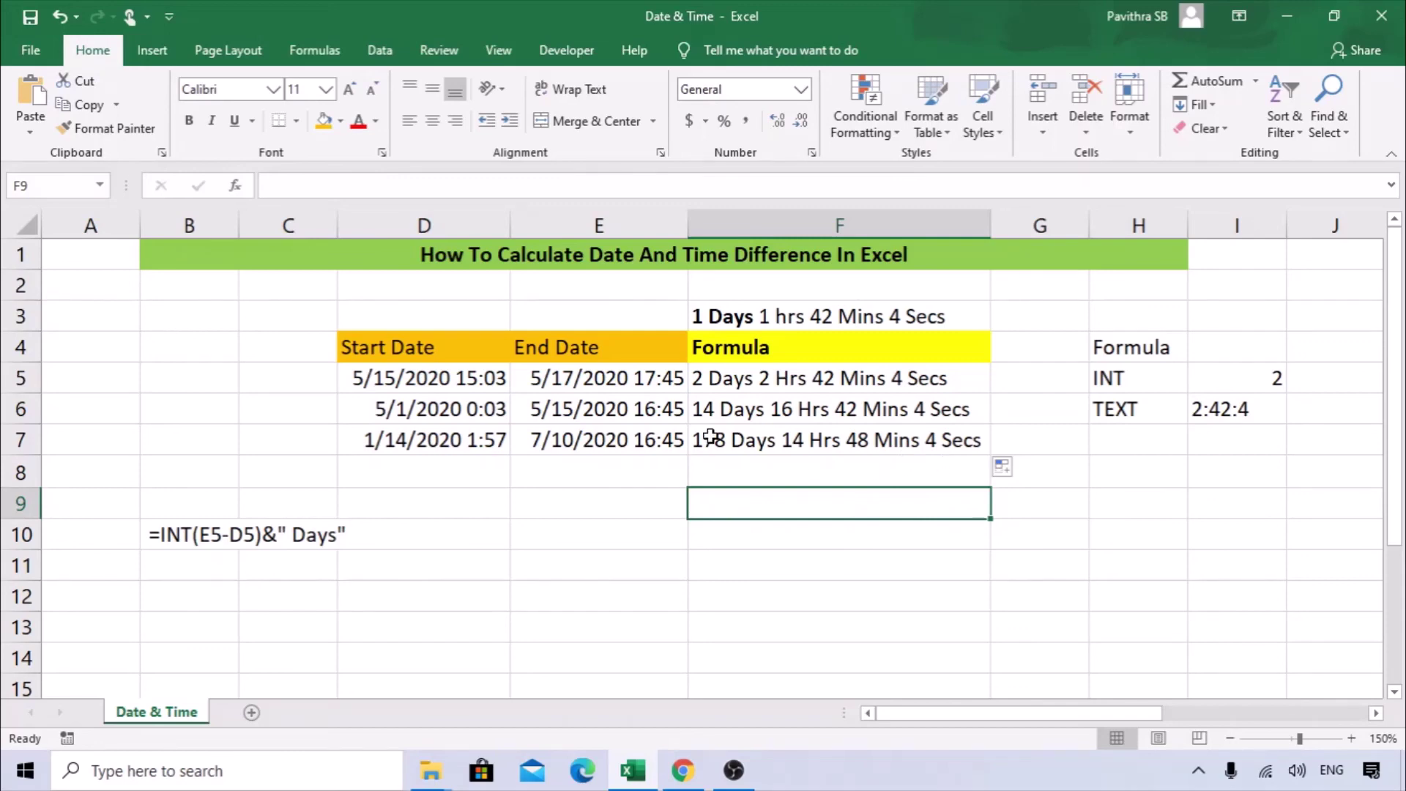
click(595, 385)
drag(593, 397, 593, 401)
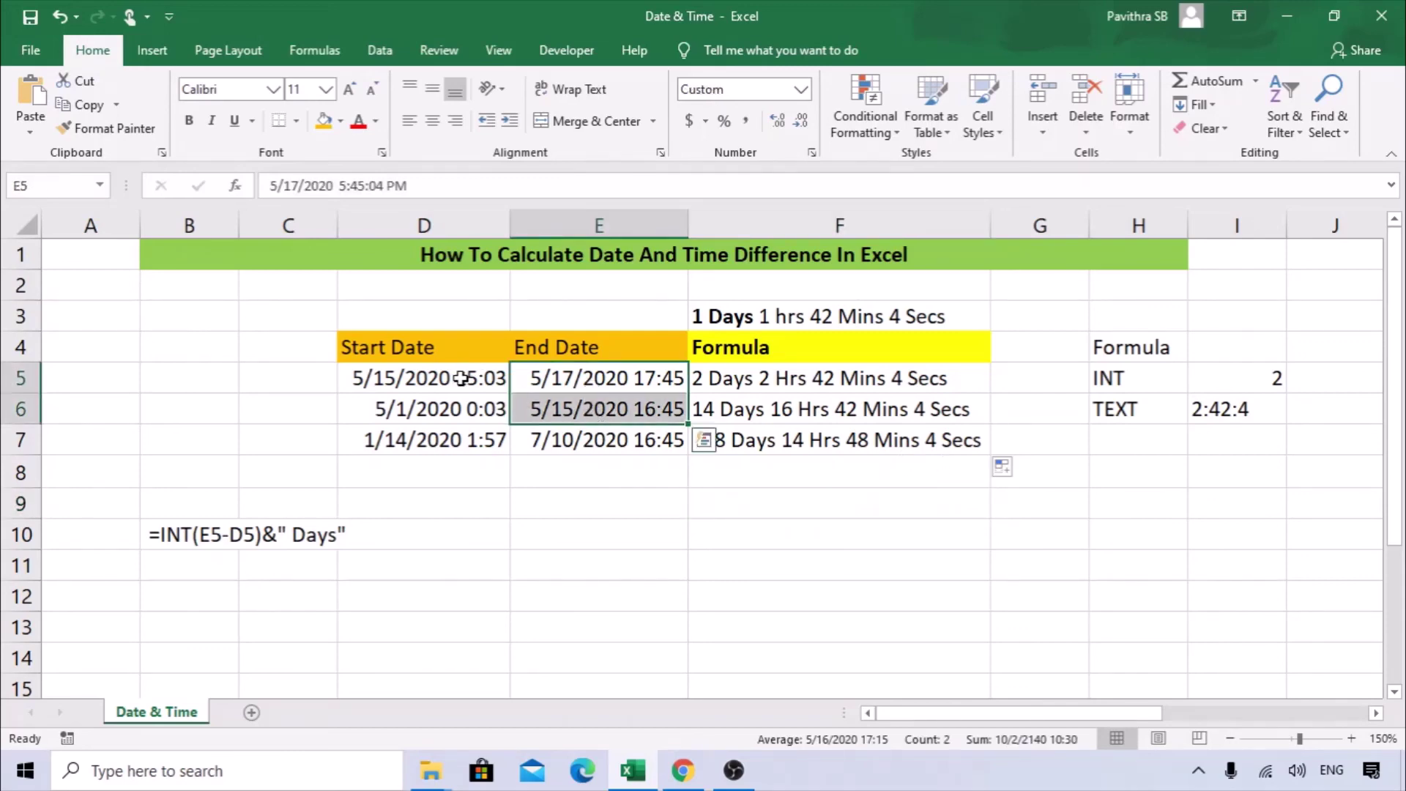
click(476, 378)
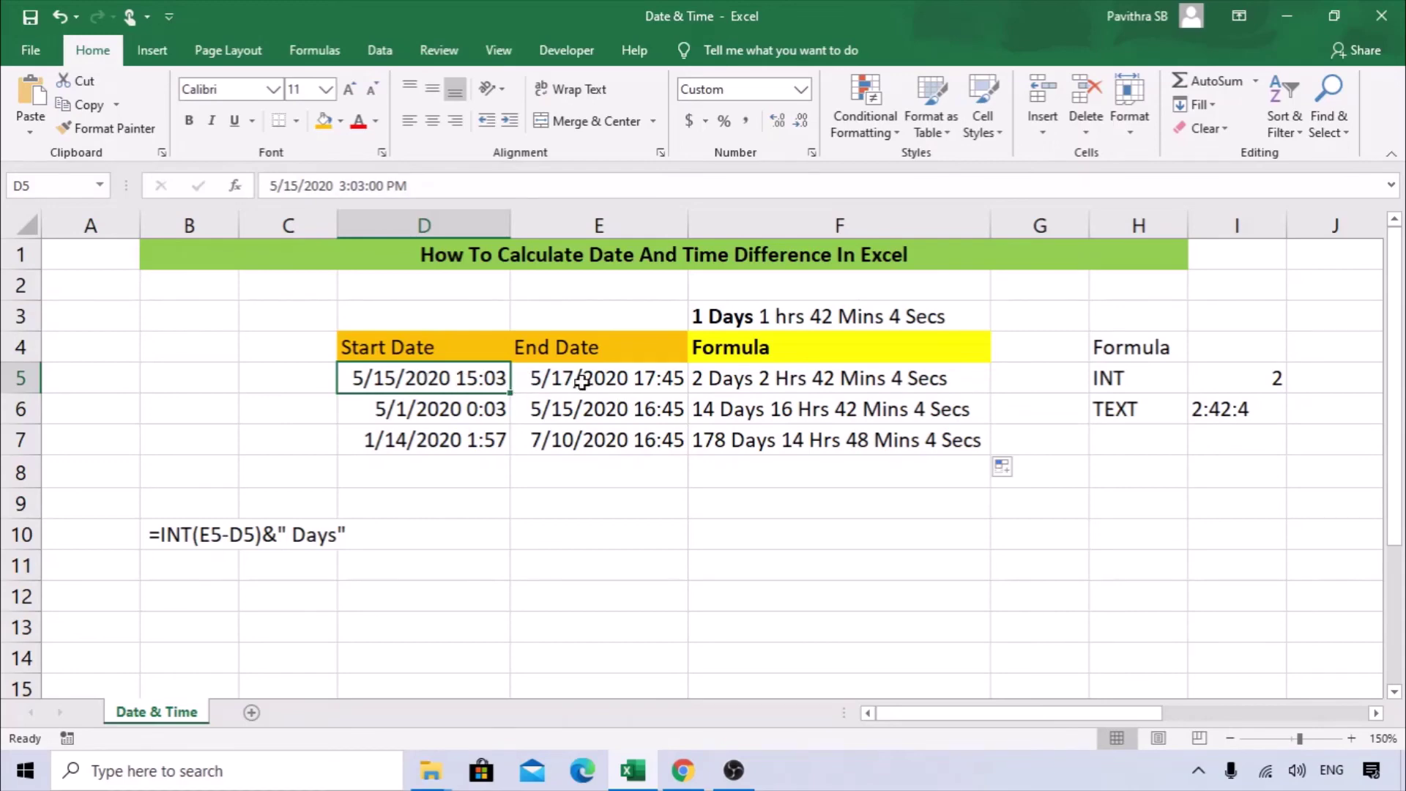
click(530, 380)
- Enter =NOW() in E8 below the end dates and clear that cell again
click(551, 467)
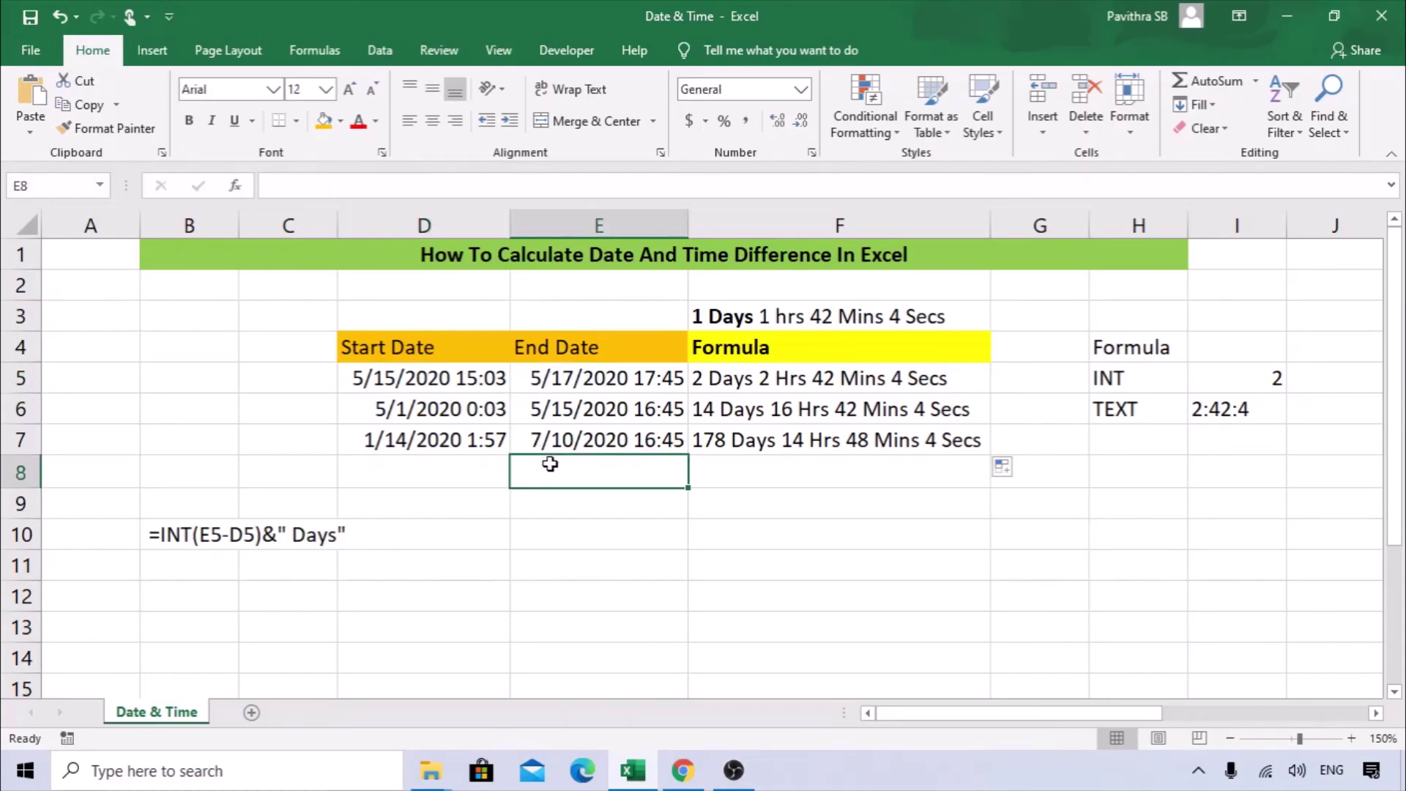
text(=now)
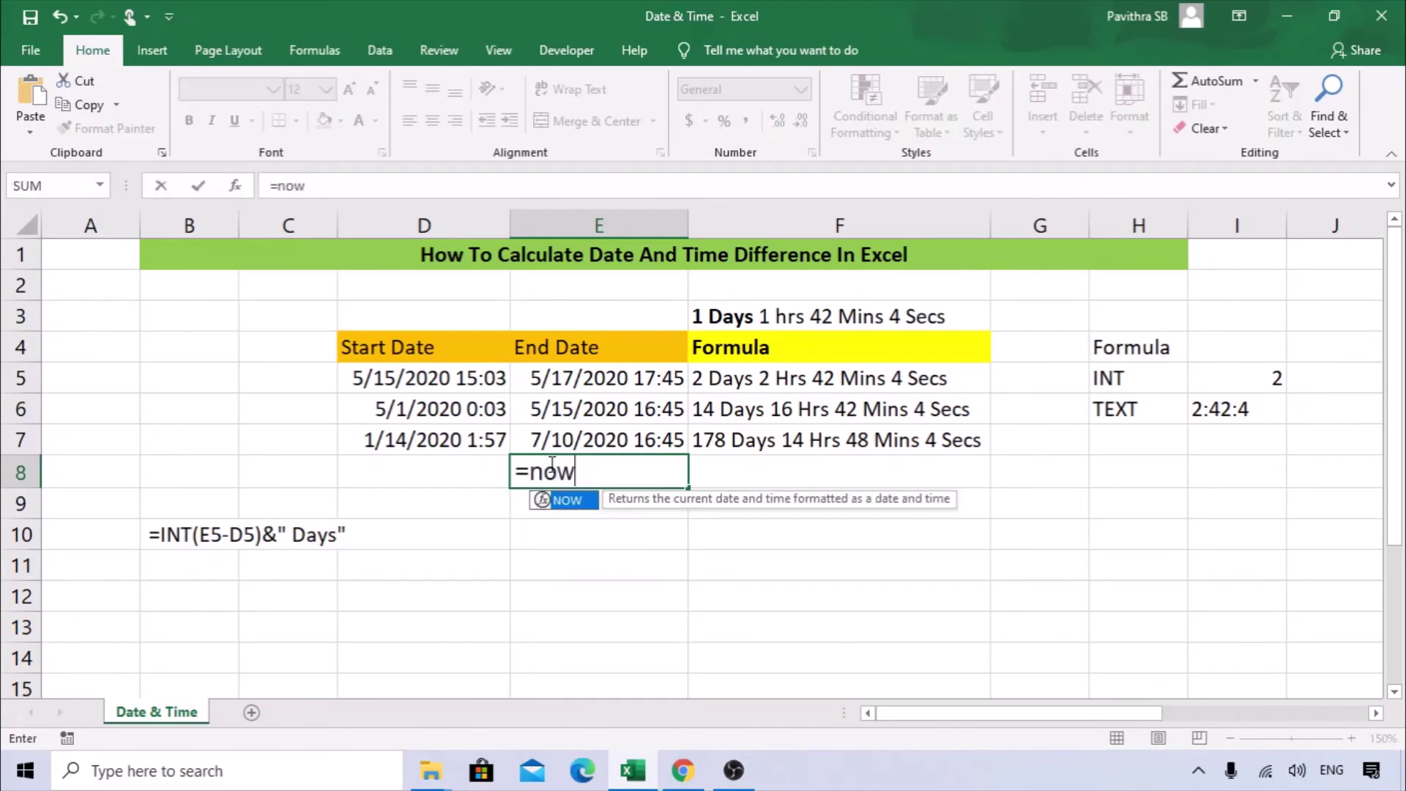
key(Tab)
text())
key(Return)
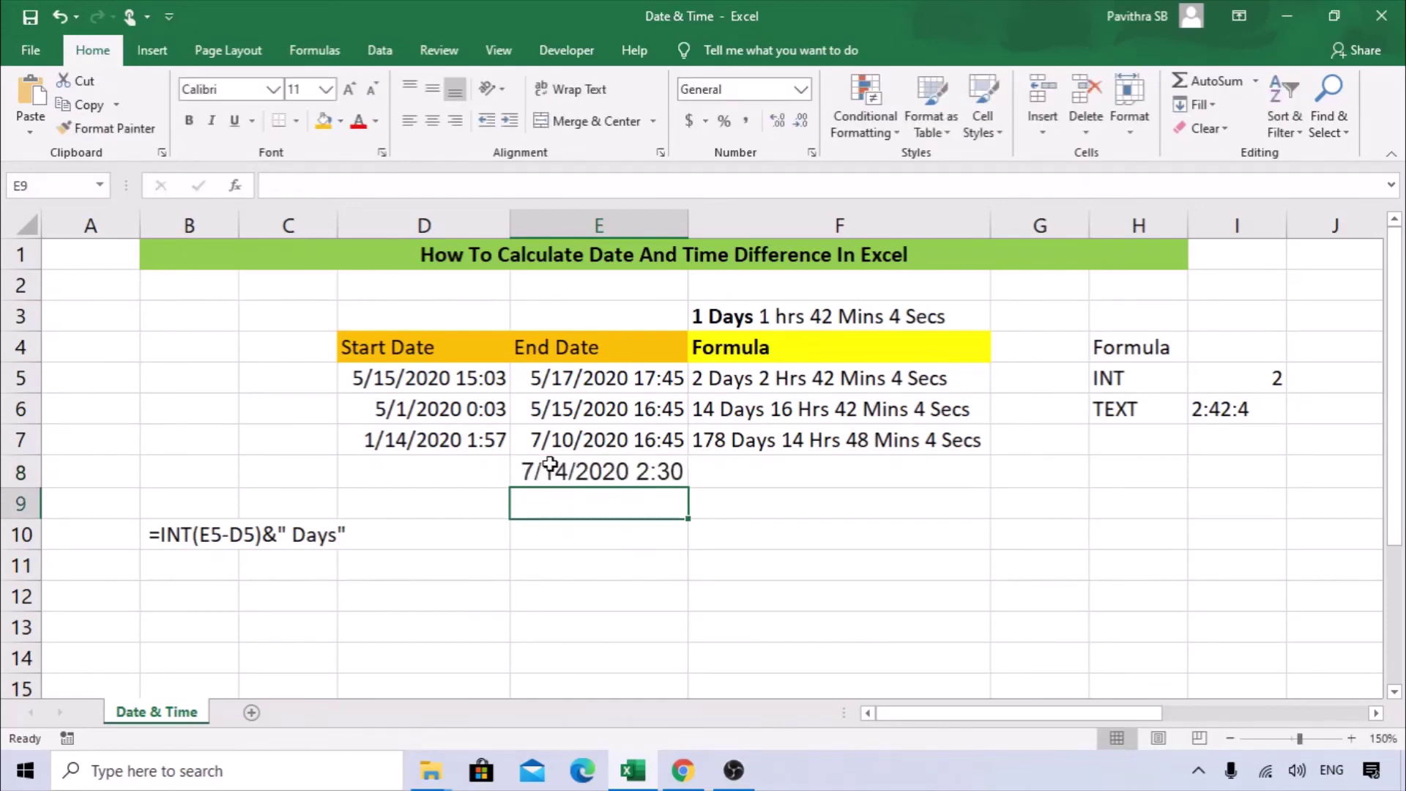
click(549, 465)
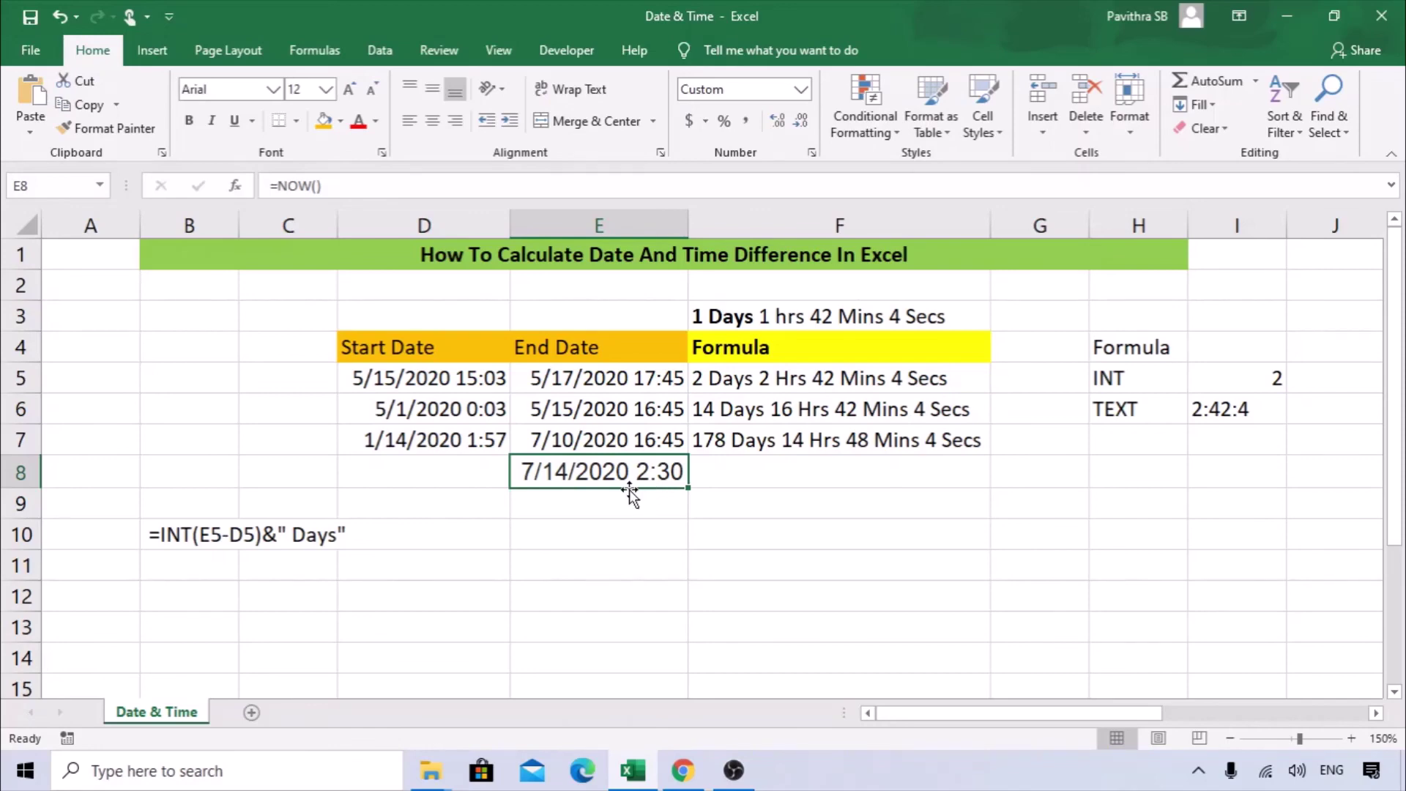
key(Delete)
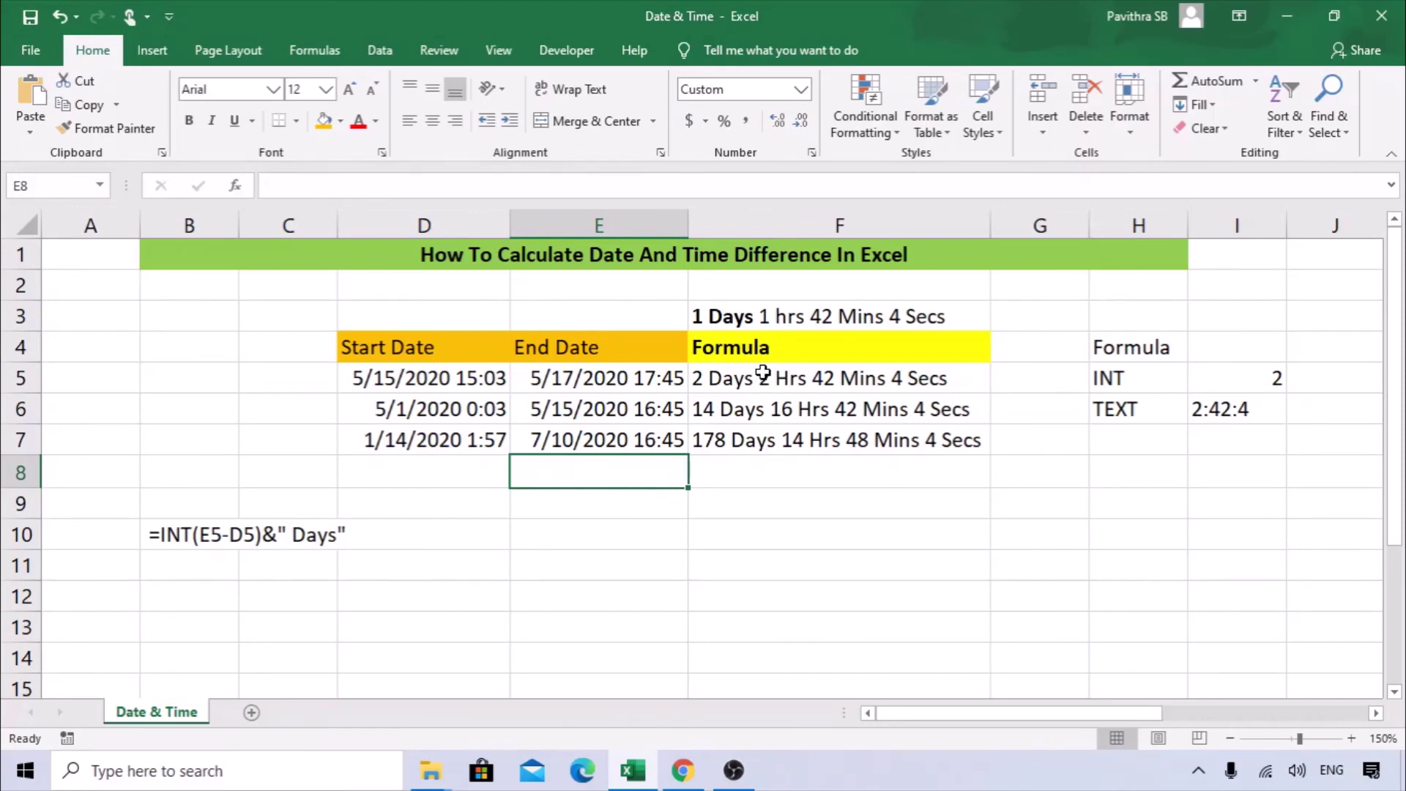
click(813, 387)
drag(411, 349, 951, 351)
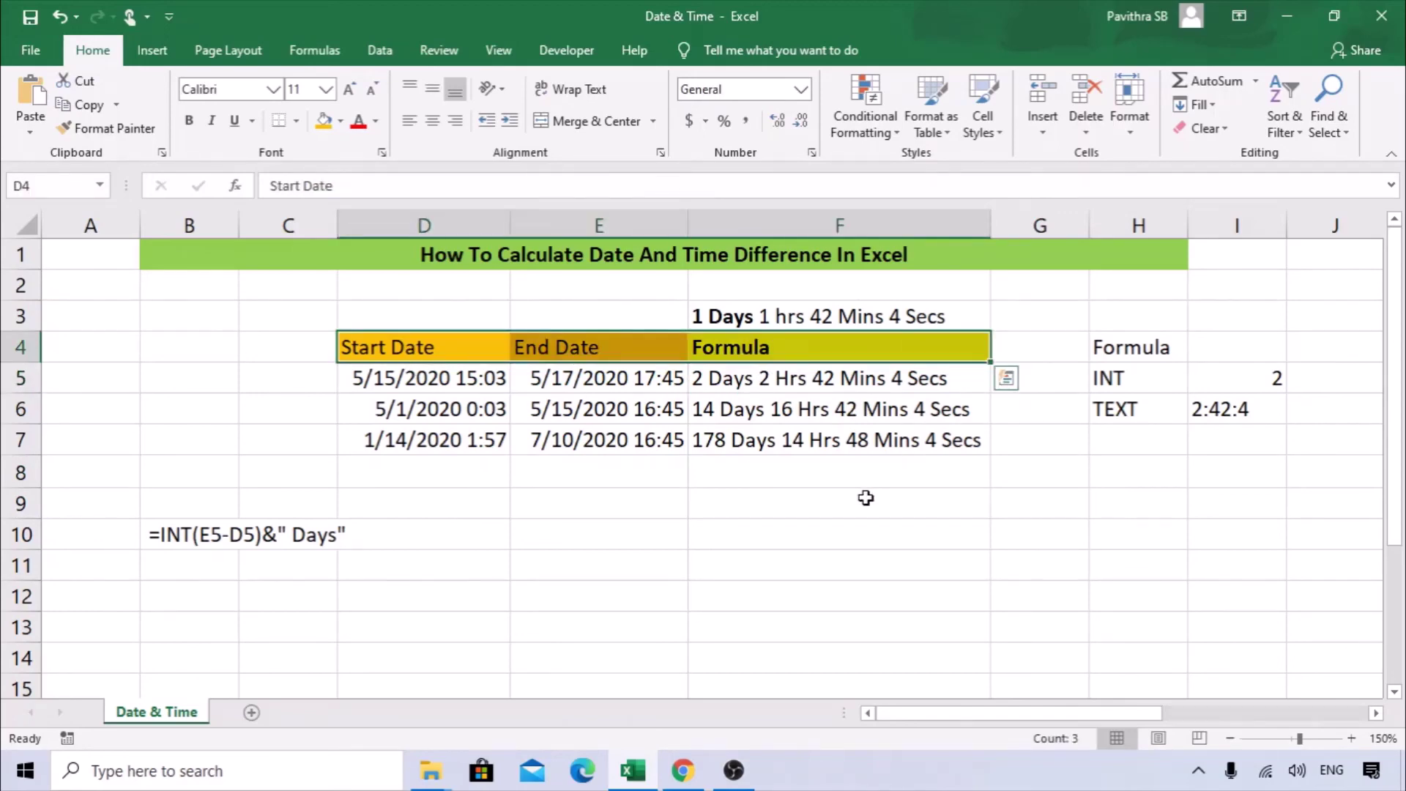
drag(1120, 378, 1135, 409)
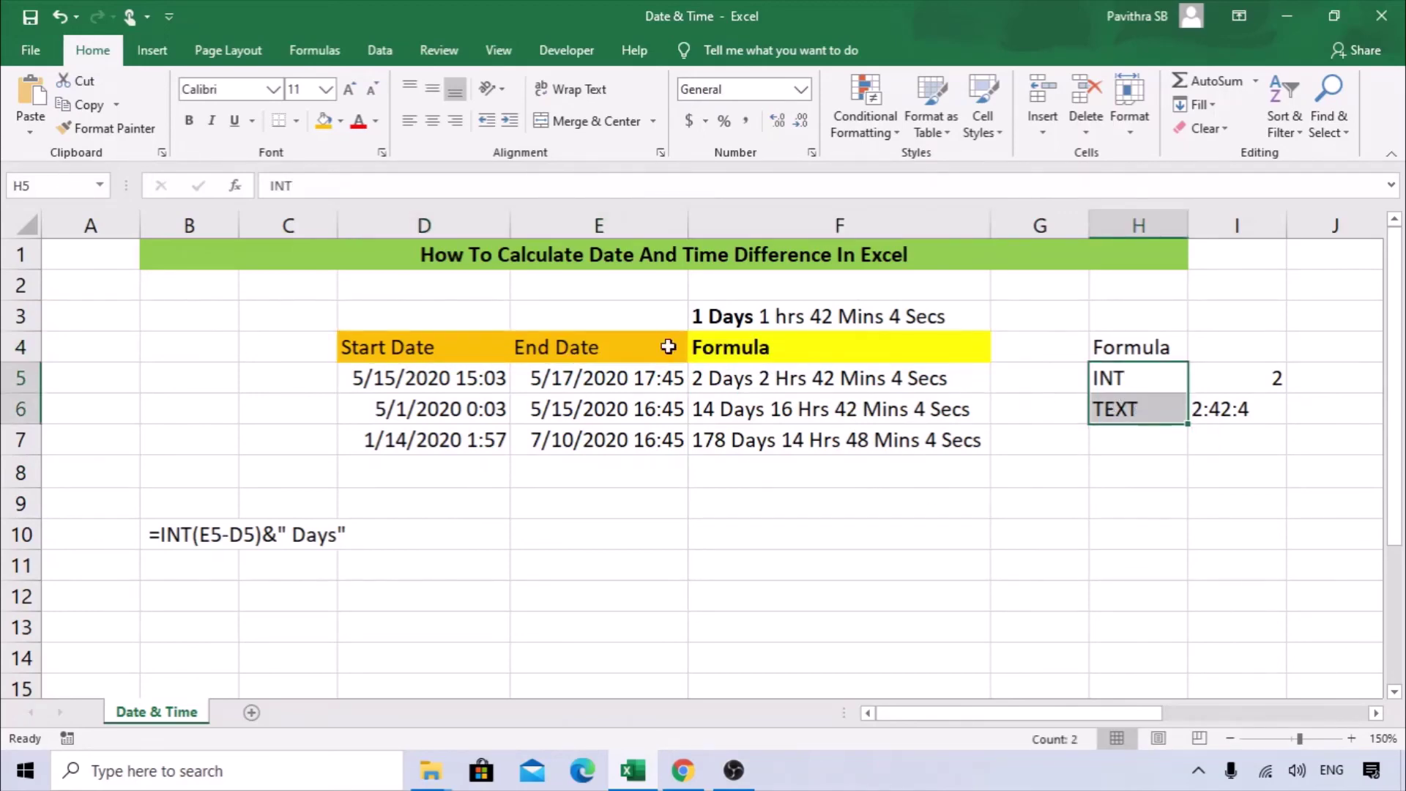
click(647, 506)
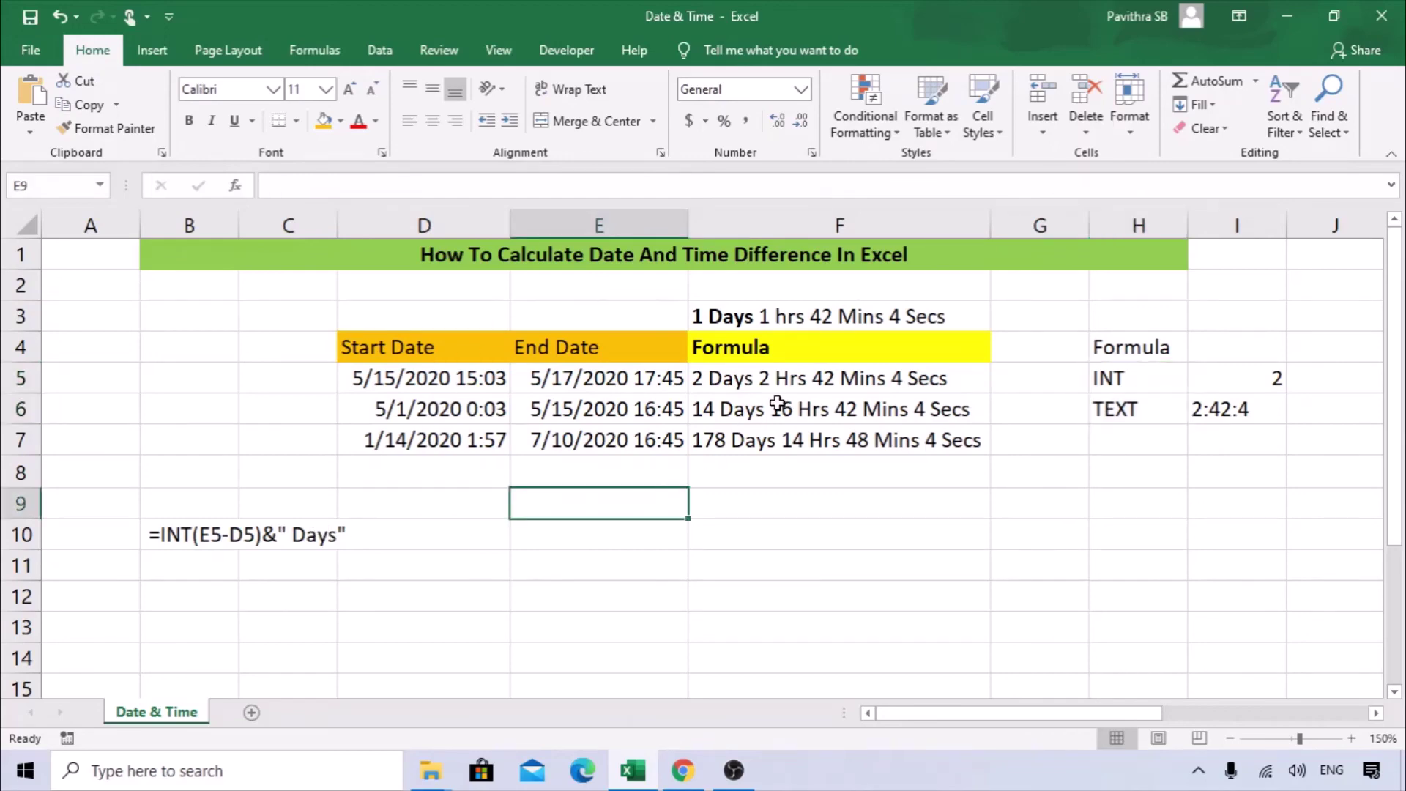
click(778, 404)
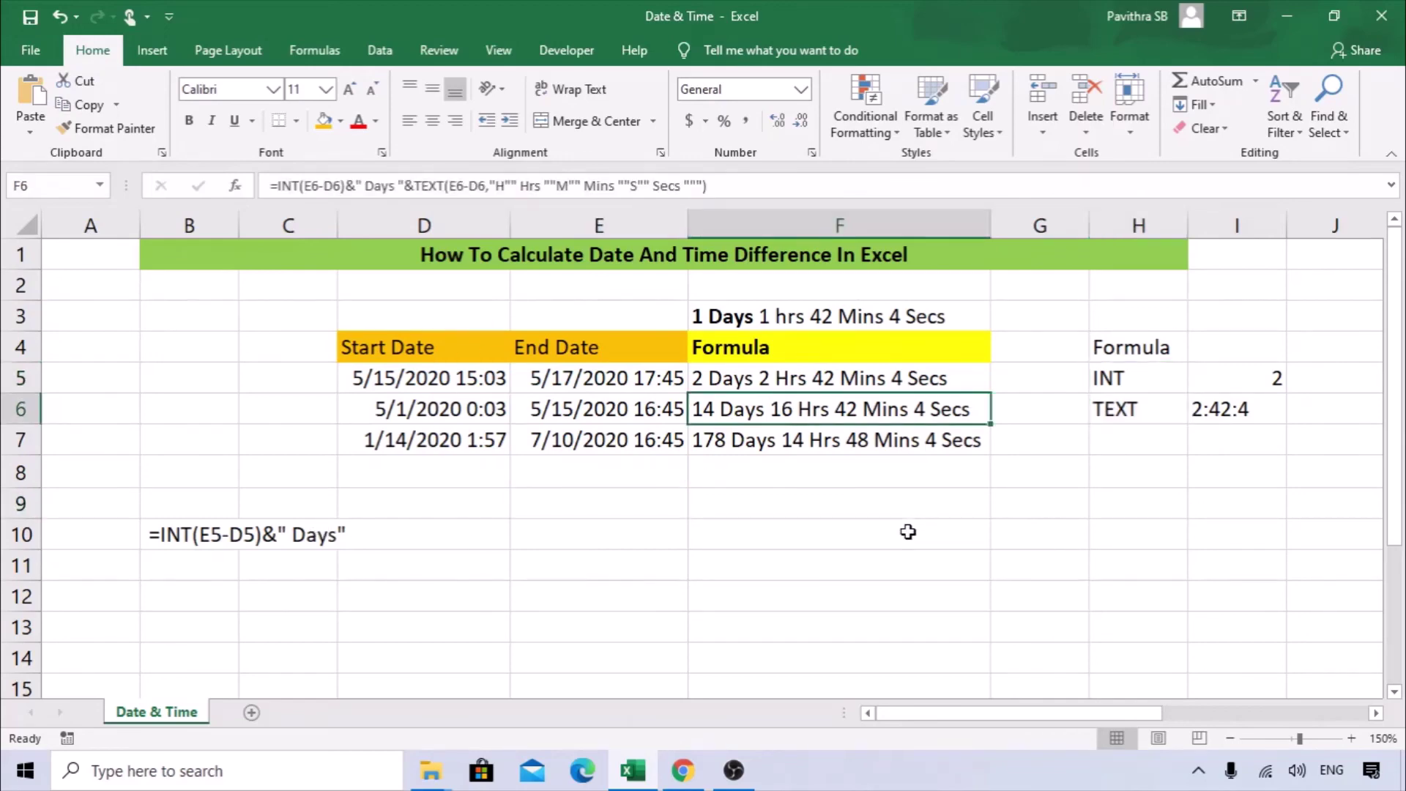
click(765, 501)
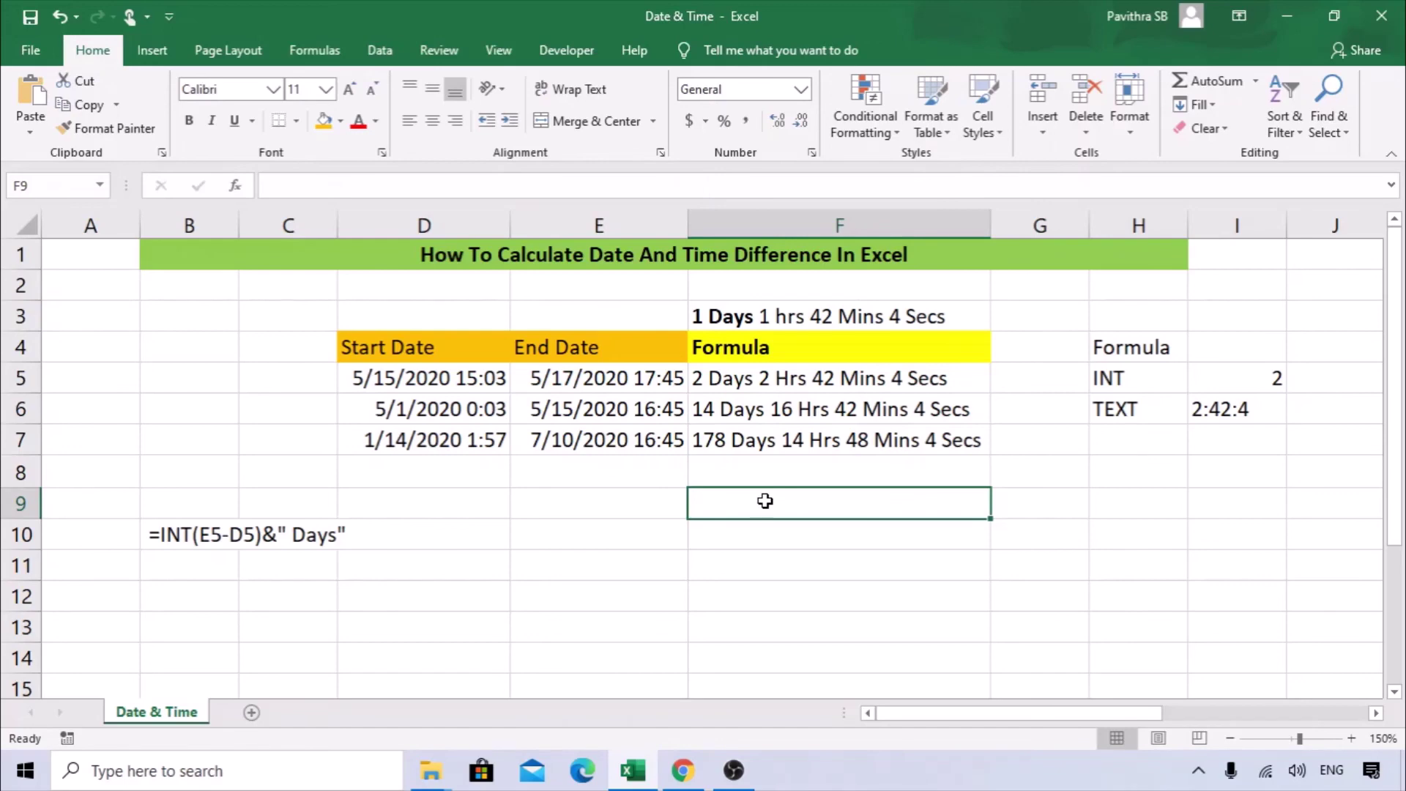